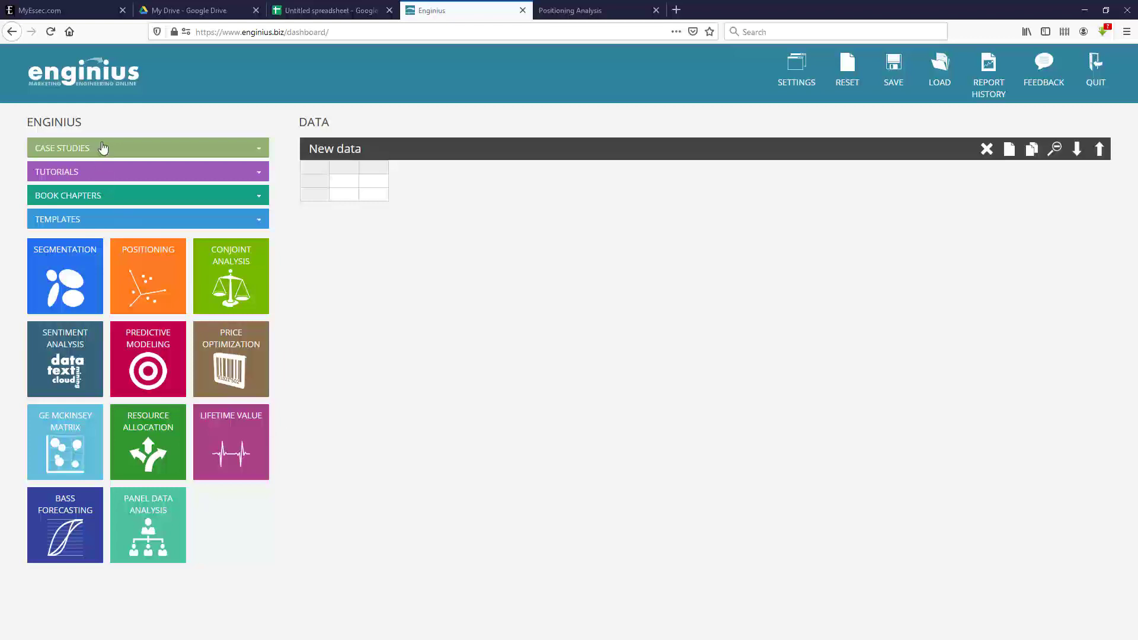
# Step: Load the HEINEKEN (POSITIONING) case study and review its perceptual and preference data tables
pyautogui.click(102, 147)
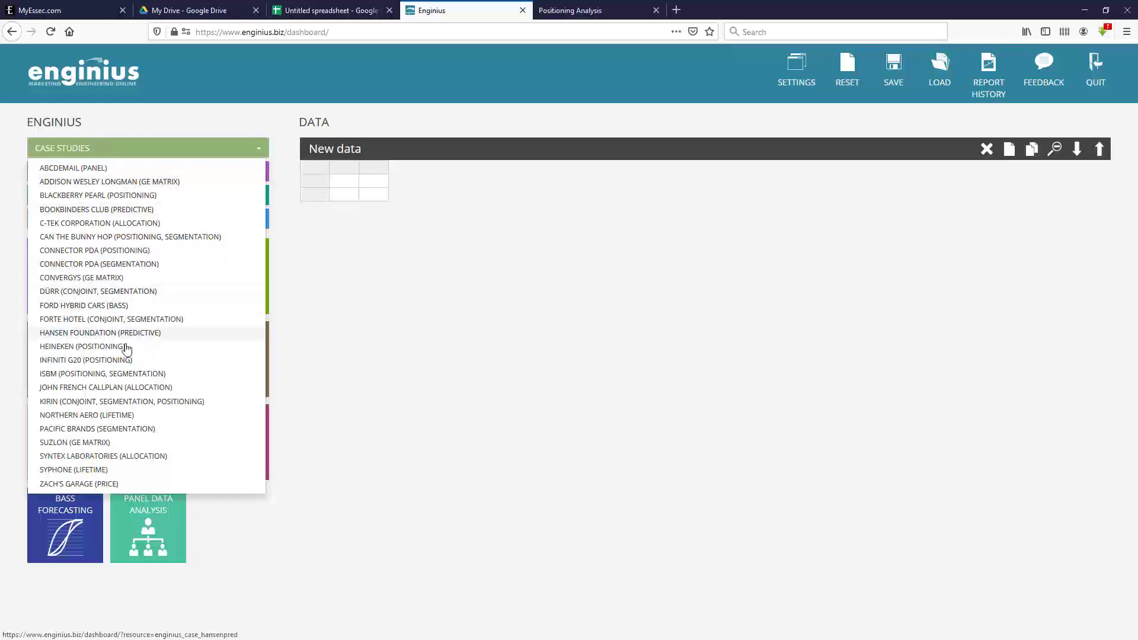
pyautogui.click(125, 352)
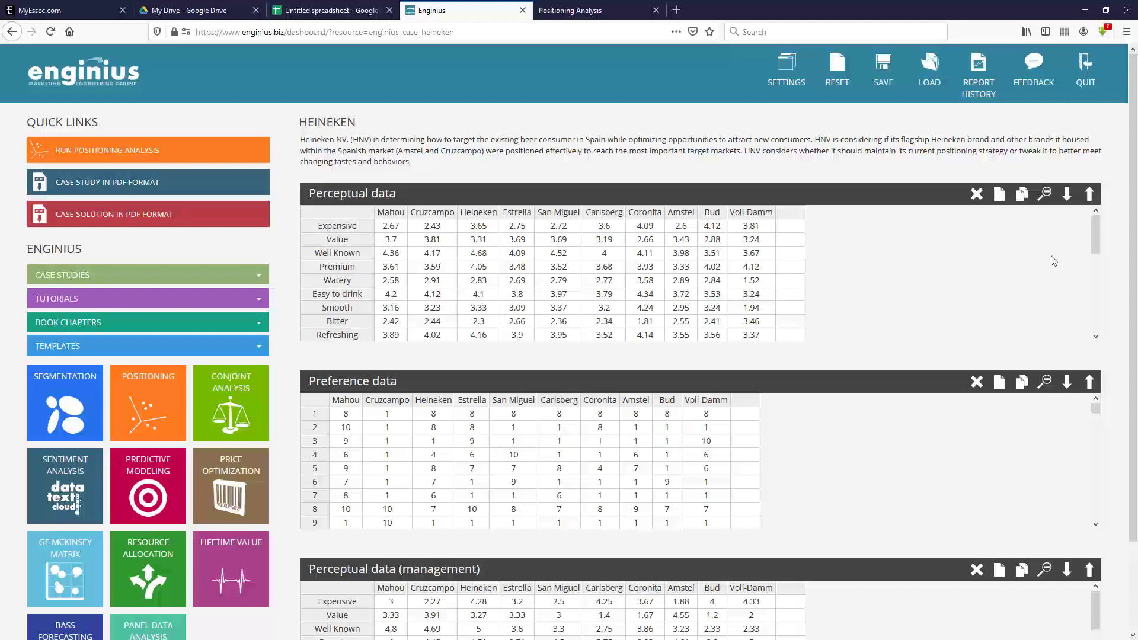
pyautogui.moveTo(1097, 234)
pyautogui.mouseDown()
pyautogui.moveTo(1089, 320)
pyautogui.moveTo(1096, 219)
pyautogui.mouseUp()
# Step: Run positioning on Perceptual data with Heineken as focal brand, excluding preference data
pyautogui.click(110, 155)
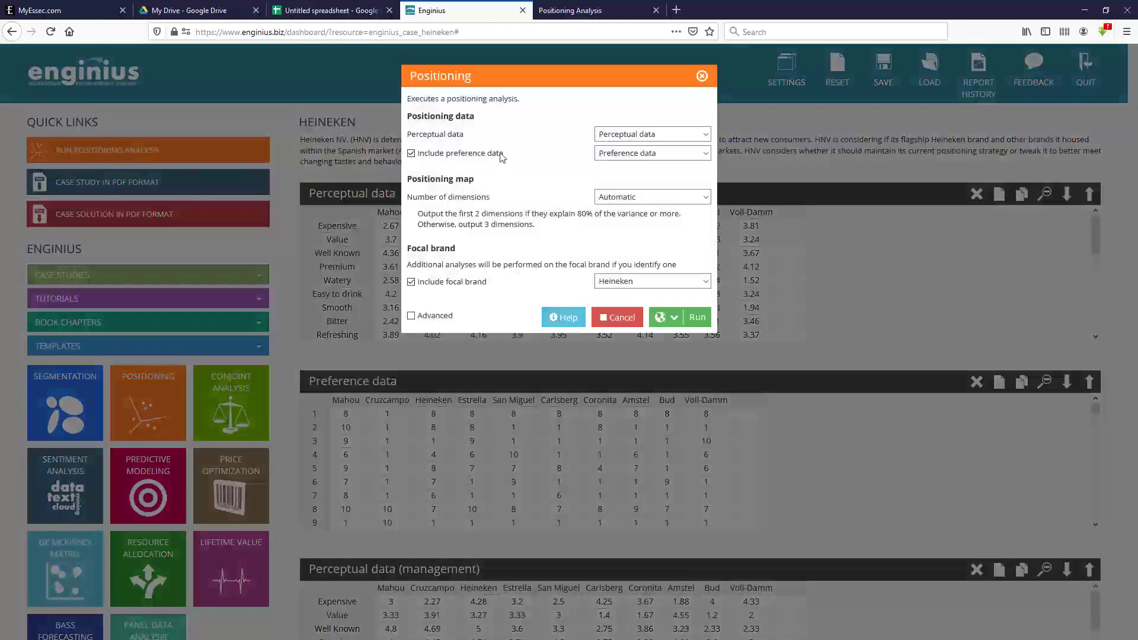
pyautogui.click(634, 139)
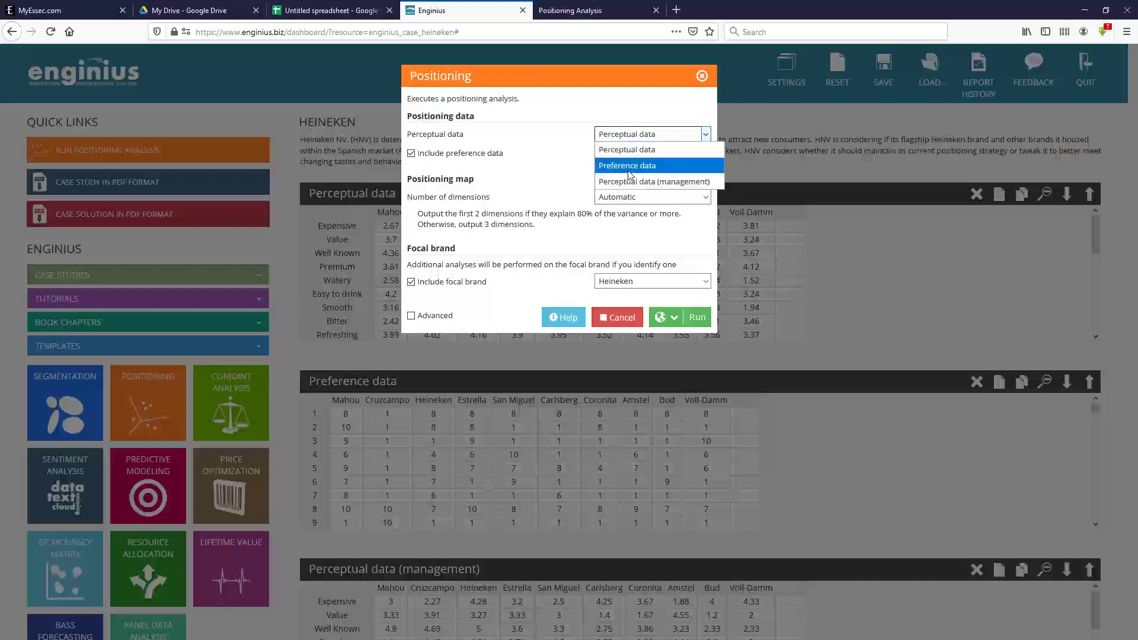
pyautogui.click(631, 151)
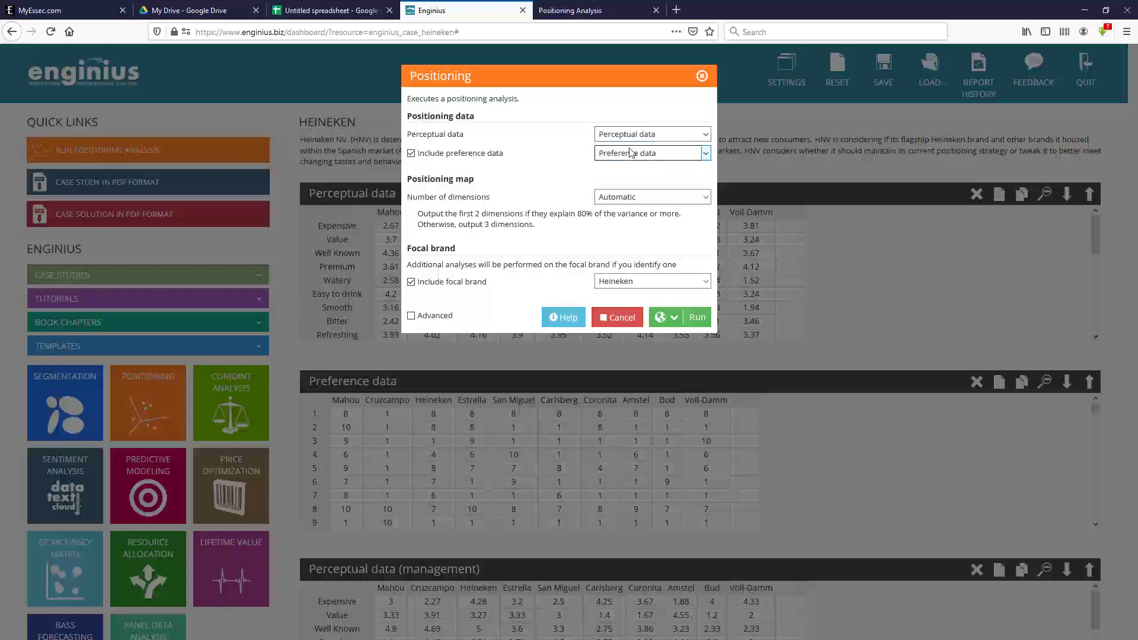
pyautogui.click(453, 153)
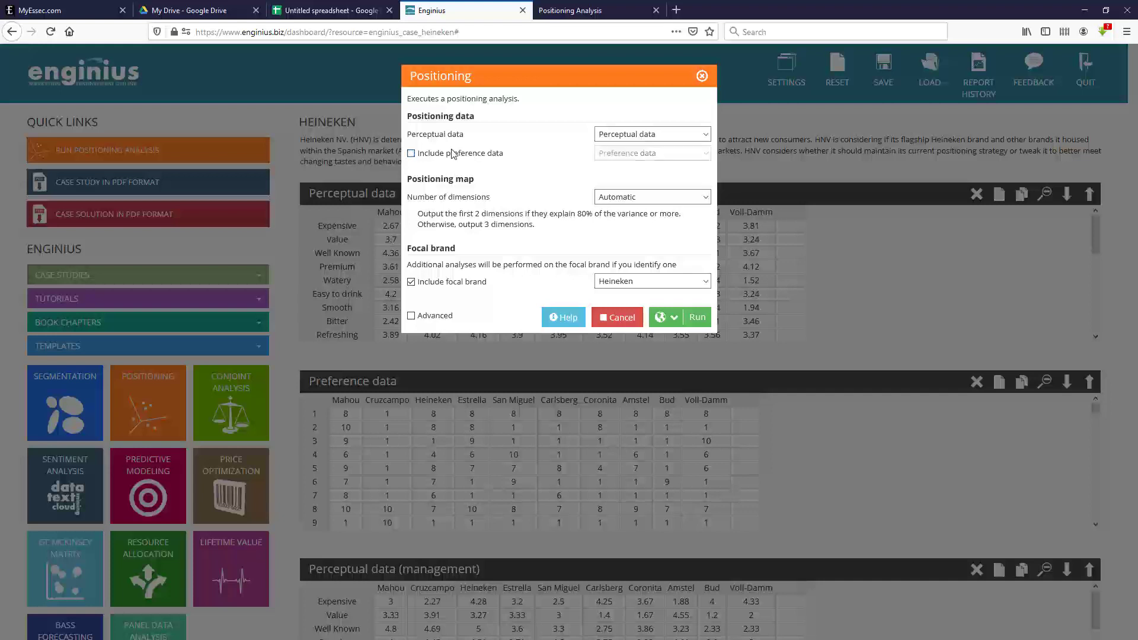
pyautogui.click(637, 283)
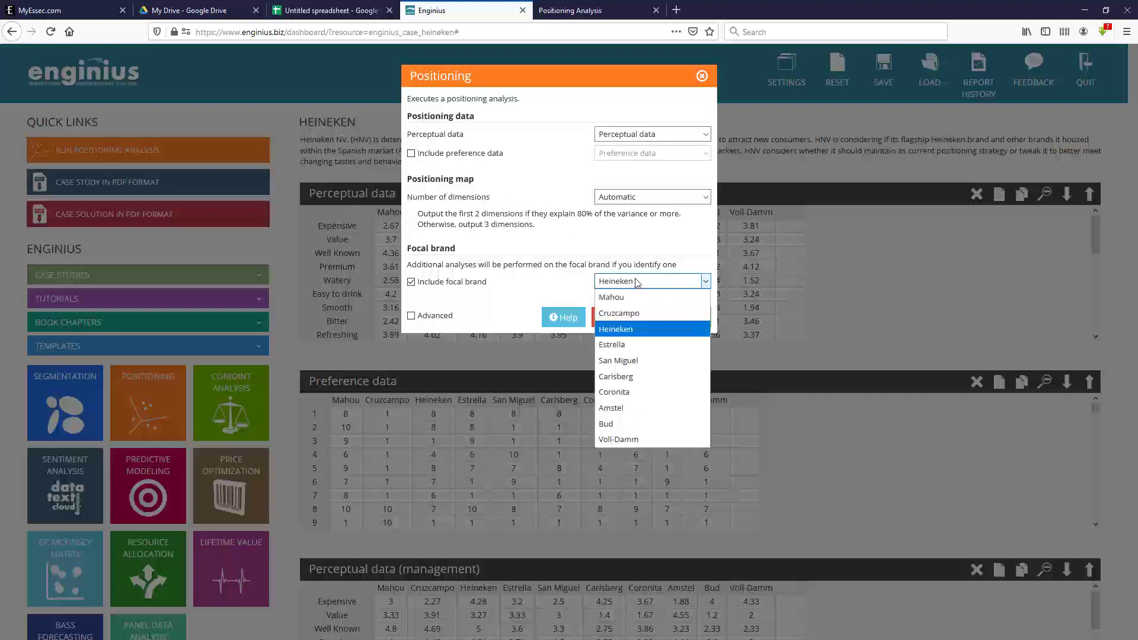
pyautogui.click(637, 328)
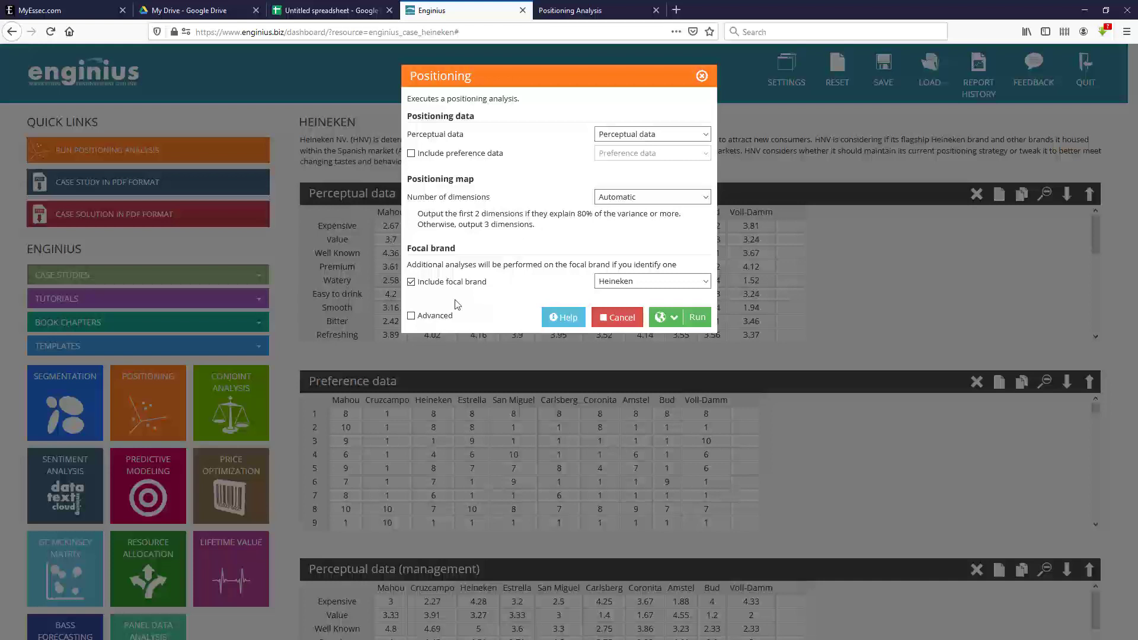
pyautogui.click(438, 322)
pyautogui.click(437, 321)
pyautogui.click(696, 318)
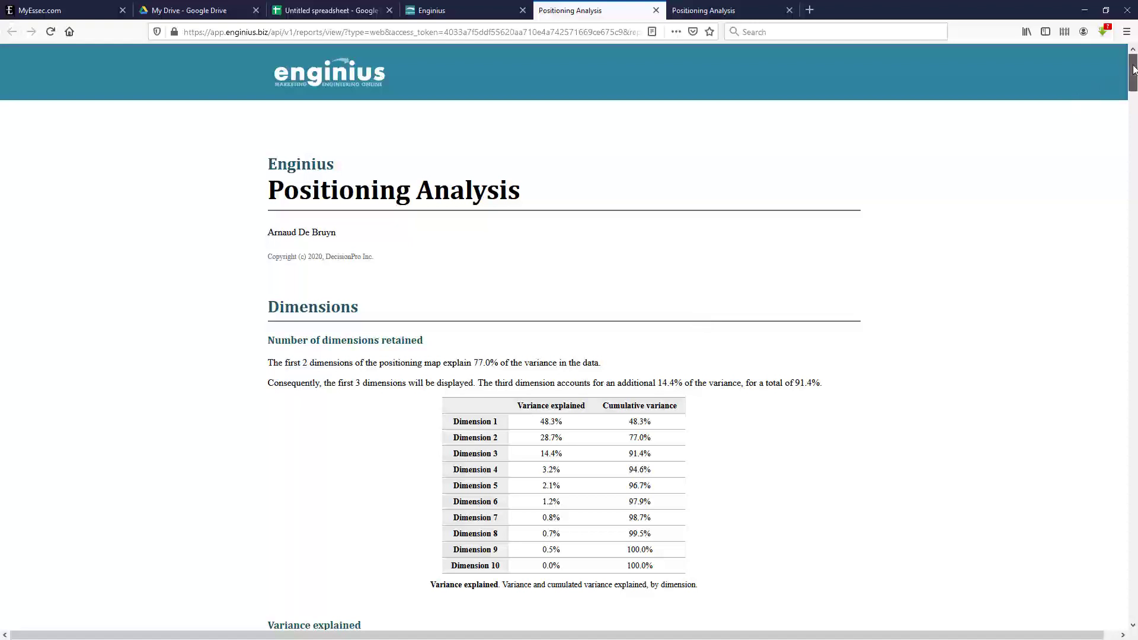
# Step: Rotate the report's 3D perceptual map to a tilted view of brands and attribute vectors
pyautogui.moveTo(1132, 69); pyautogui.dragTo(1106, 168)
pyautogui.scroll(3, 535, 309)
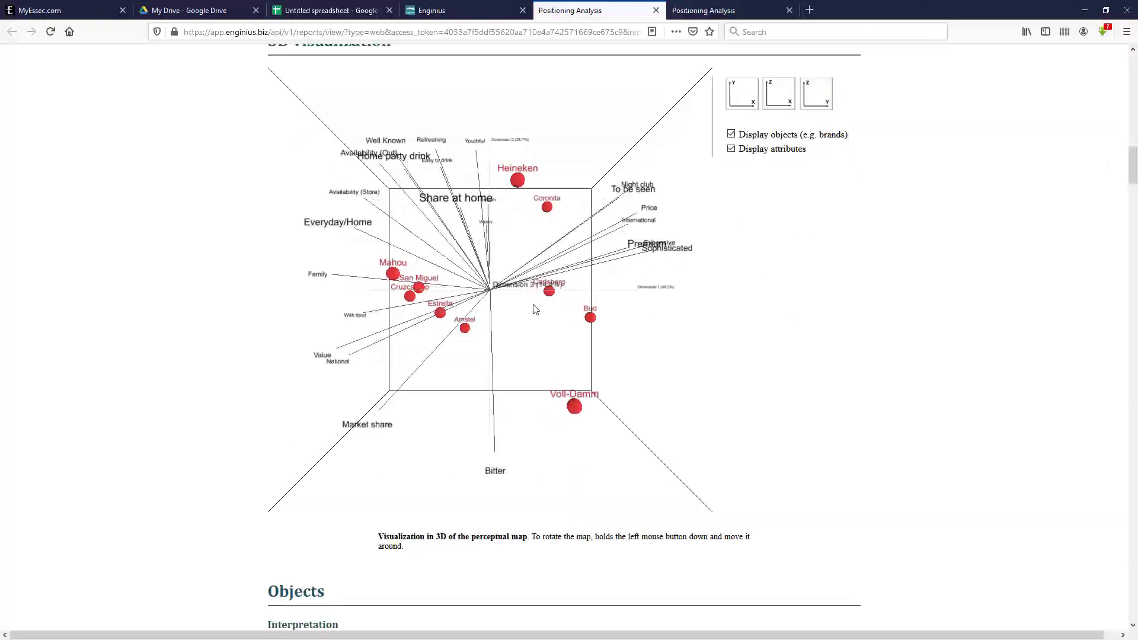
pyautogui.scroll(-1, 596, 242)
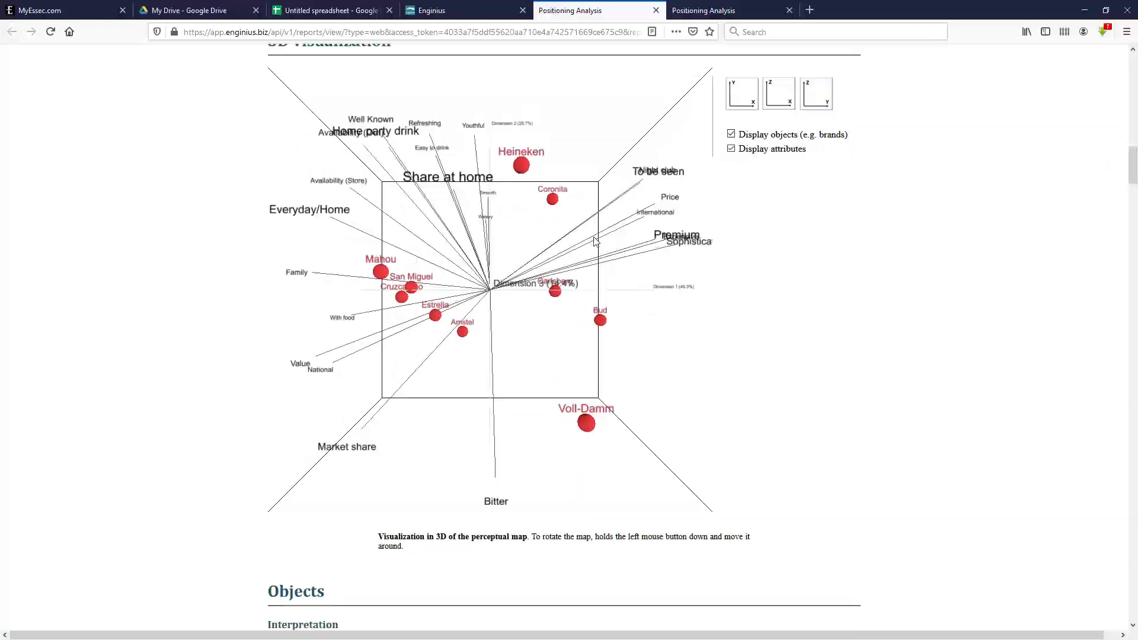
pyautogui.scroll(2, 1134, 166)
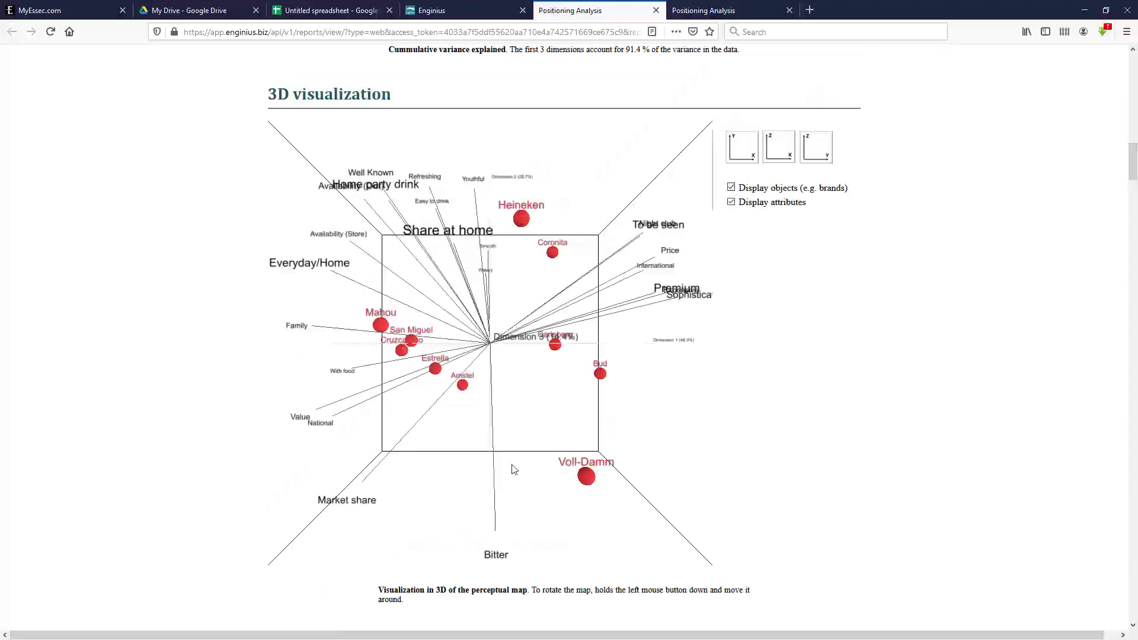
pyautogui.moveTo(410, 293)
pyautogui.mouseDown()
pyautogui.moveTo(445, 332)
pyautogui.moveTo(464, 333)
pyautogui.moveTo(518, 298)
pyautogui.moveTo(424, 307)
pyautogui.mouseUp()
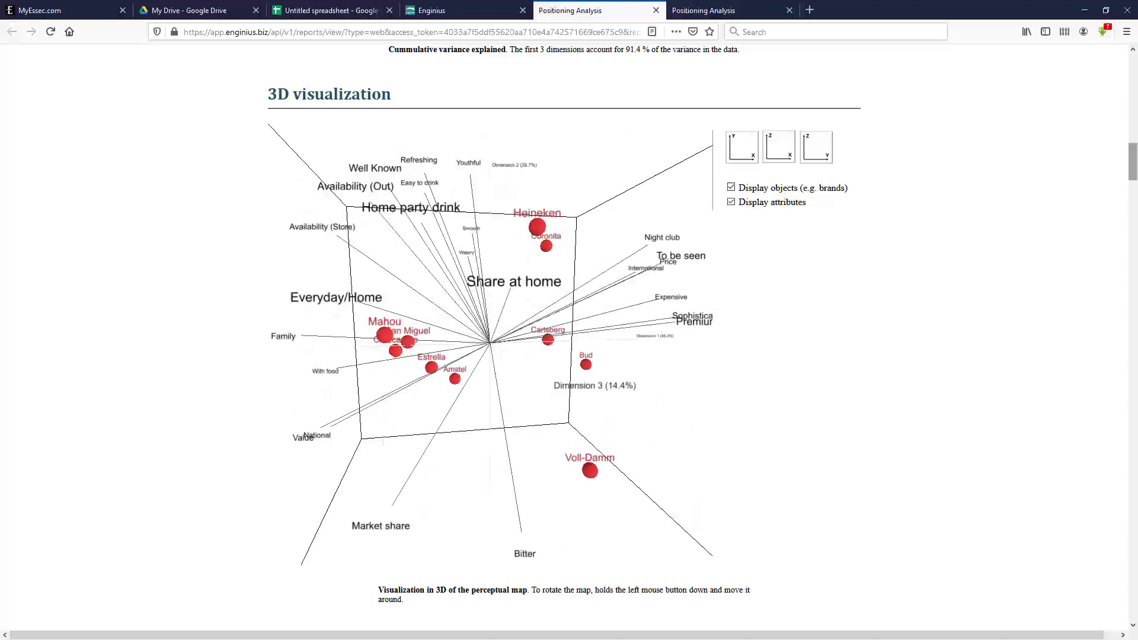
pyautogui.moveTo(1134, 161); pyautogui.dragTo(1076, 321)
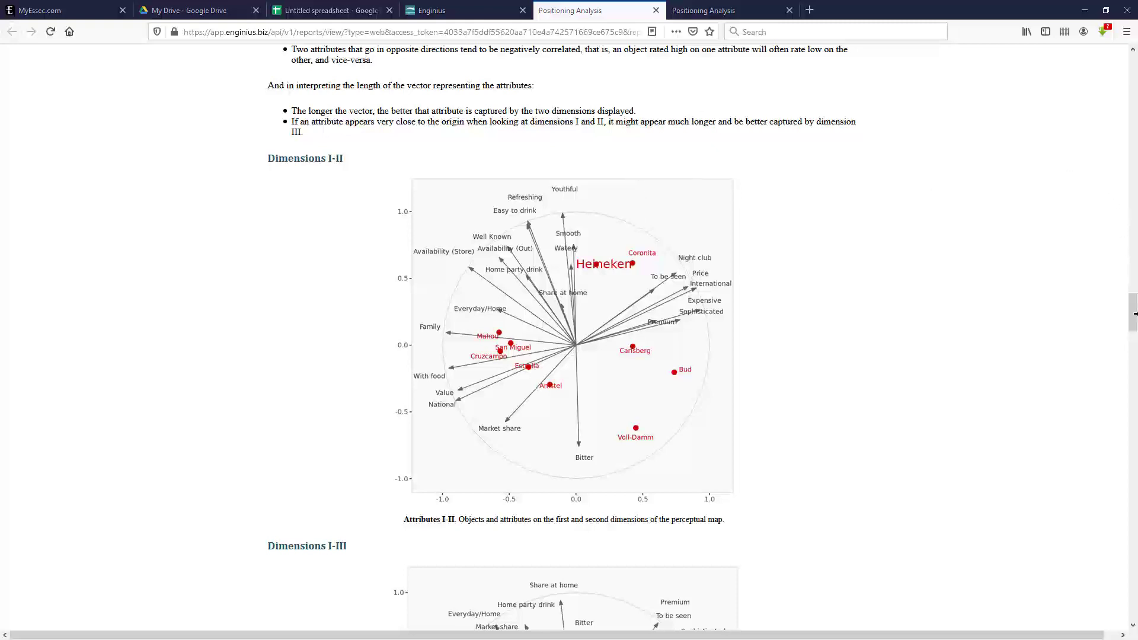
# Step: Scroll through the report's Objects and Attributes perceptual maps
pyautogui.moveTo(1132, 315); pyautogui.dragTo(1132, 339)
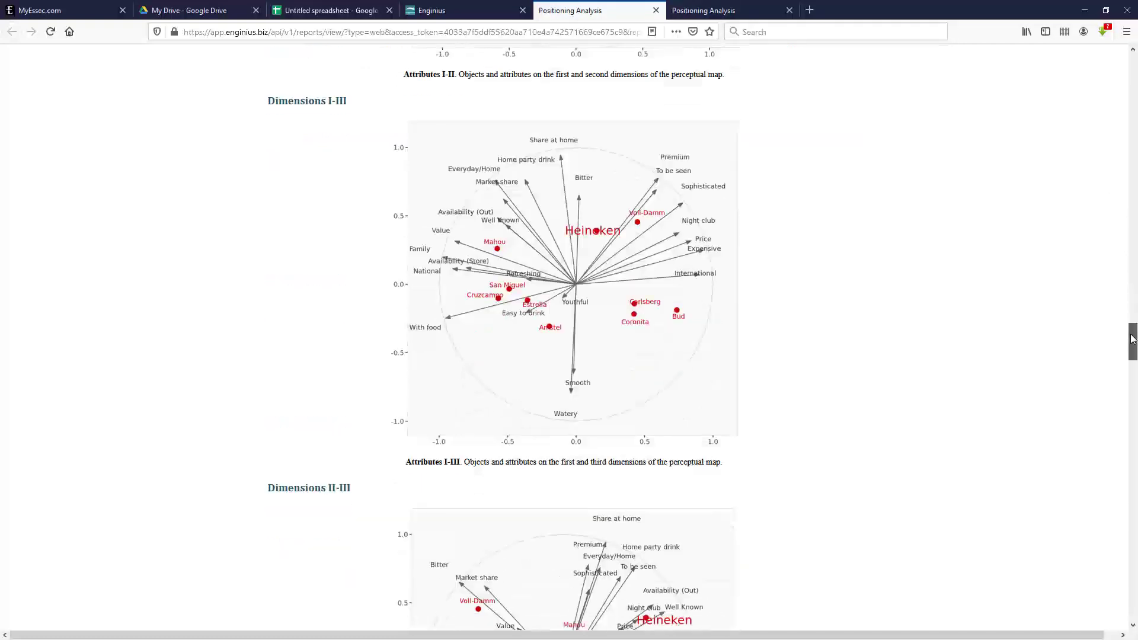
# Step: Close the report and reset the Heineken case to an empty New data sheet
pyautogui.click(656, 10)
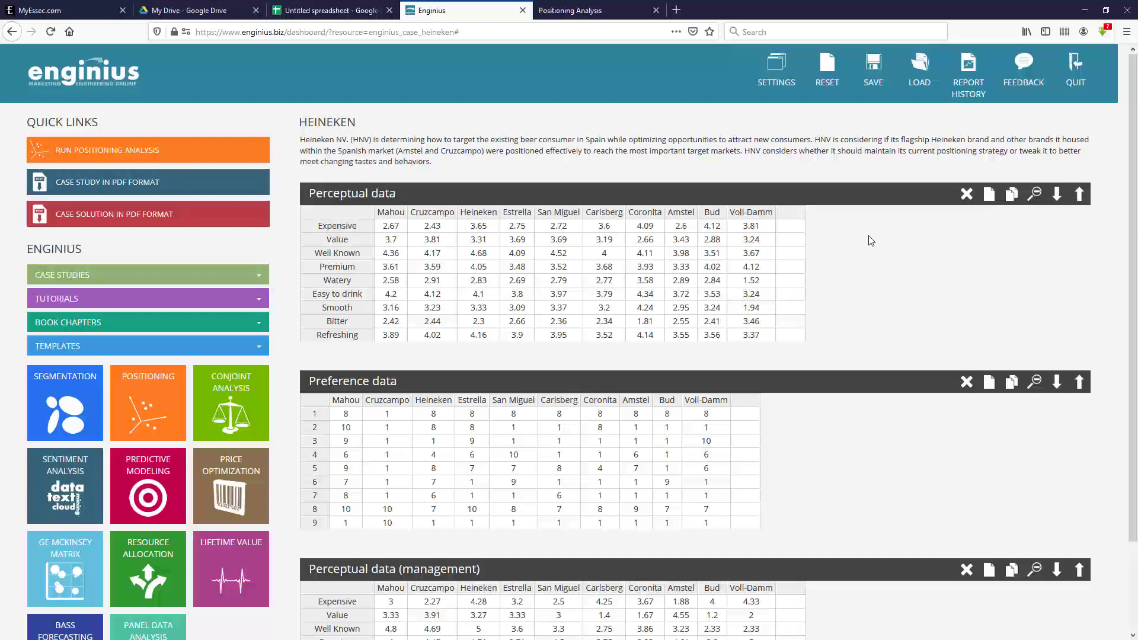
pyautogui.click(828, 70)
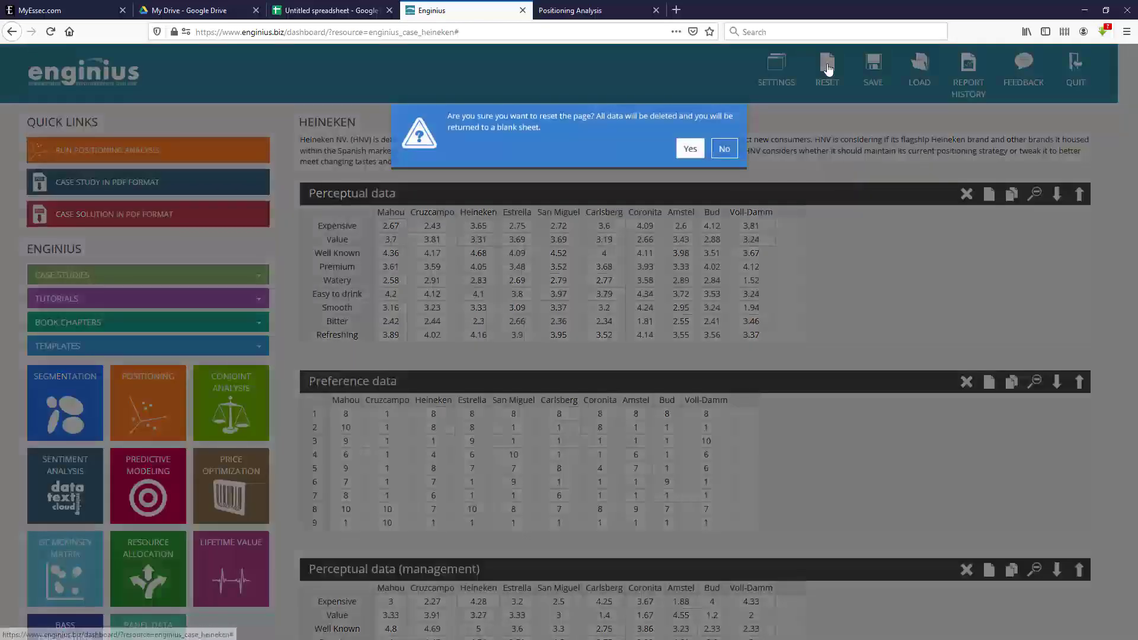
pyautogui.click(690, 148)
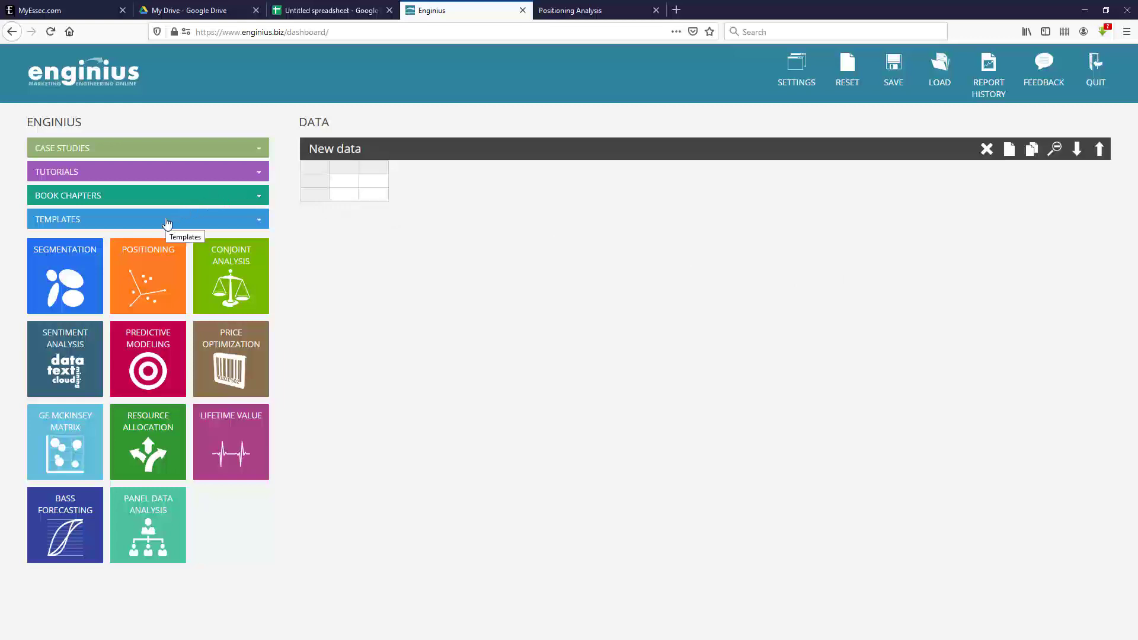
pyautogui.click(167, 223)
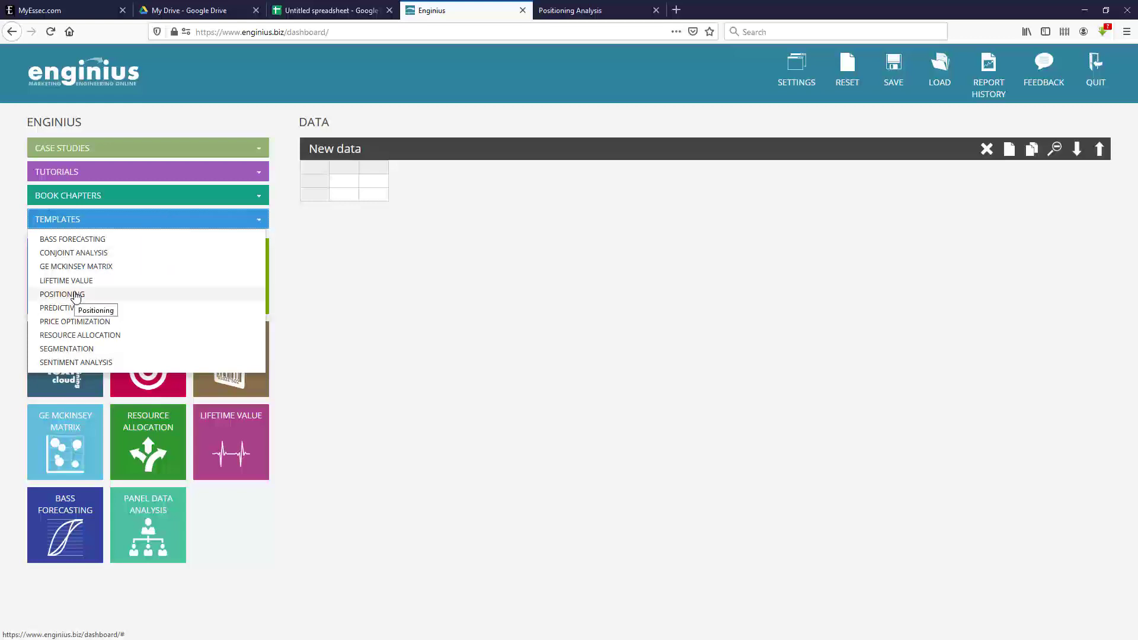
# Step: Generate a positioning template with 6 objects and 6 dimensions, without preference data
pyautogui.click(75, 296)
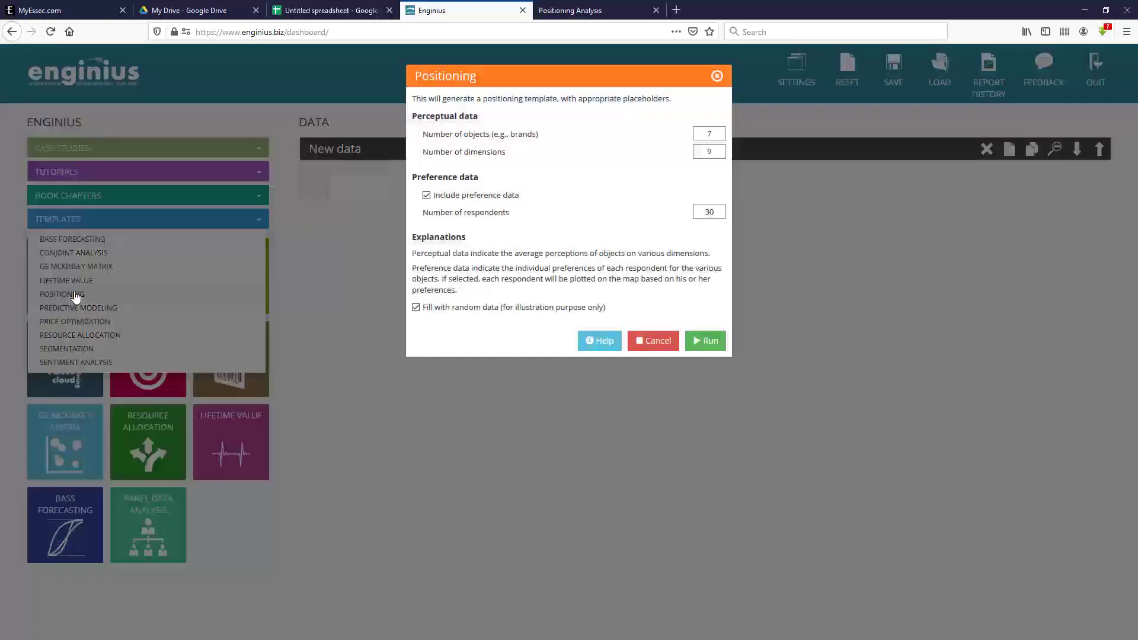
pyautogui.click(706, 136)
pyautogui.doubleClick(706, 136)
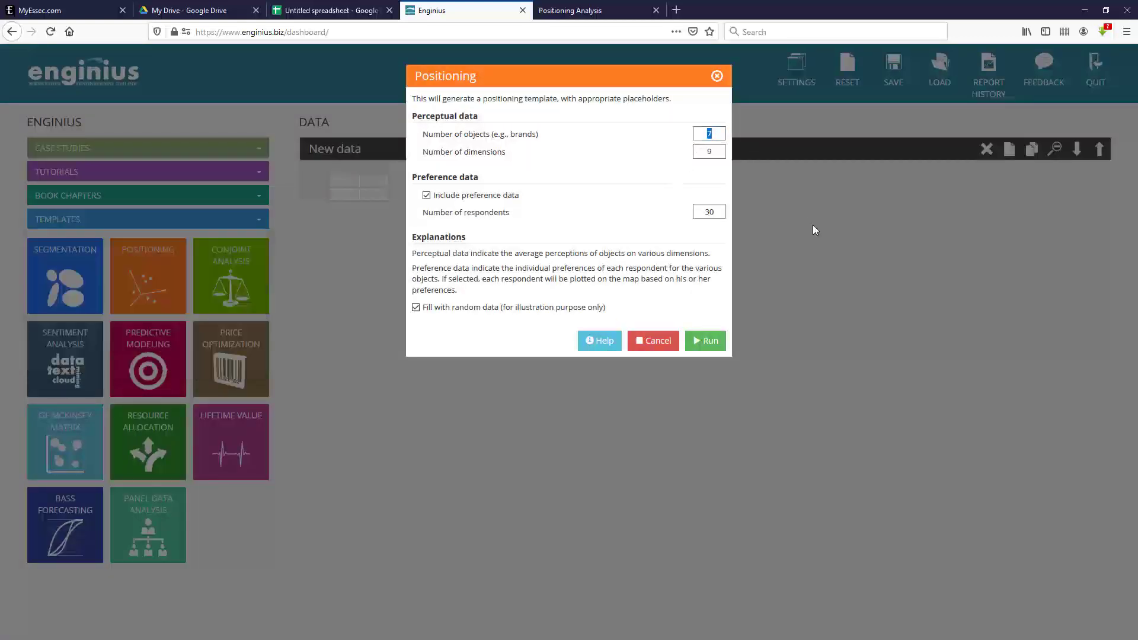
pyautogui.write('6')
pyautogui.doubleClick(721, 151)
pyautogui.write('6')
pyautogui.click(498, 196)
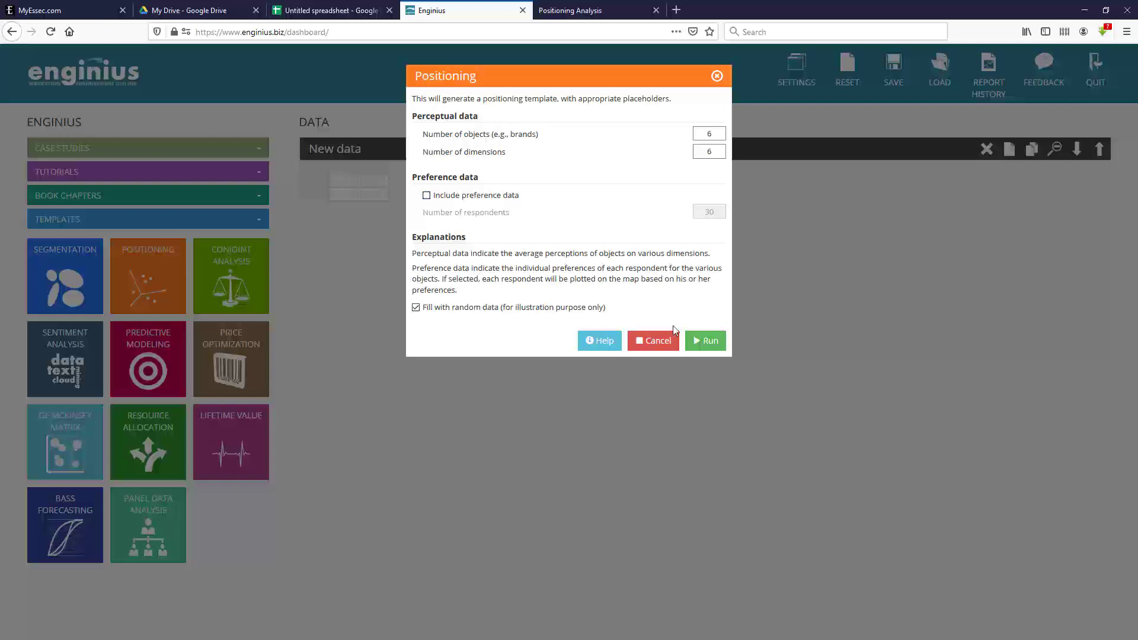
pyautogui.click(710, 341)
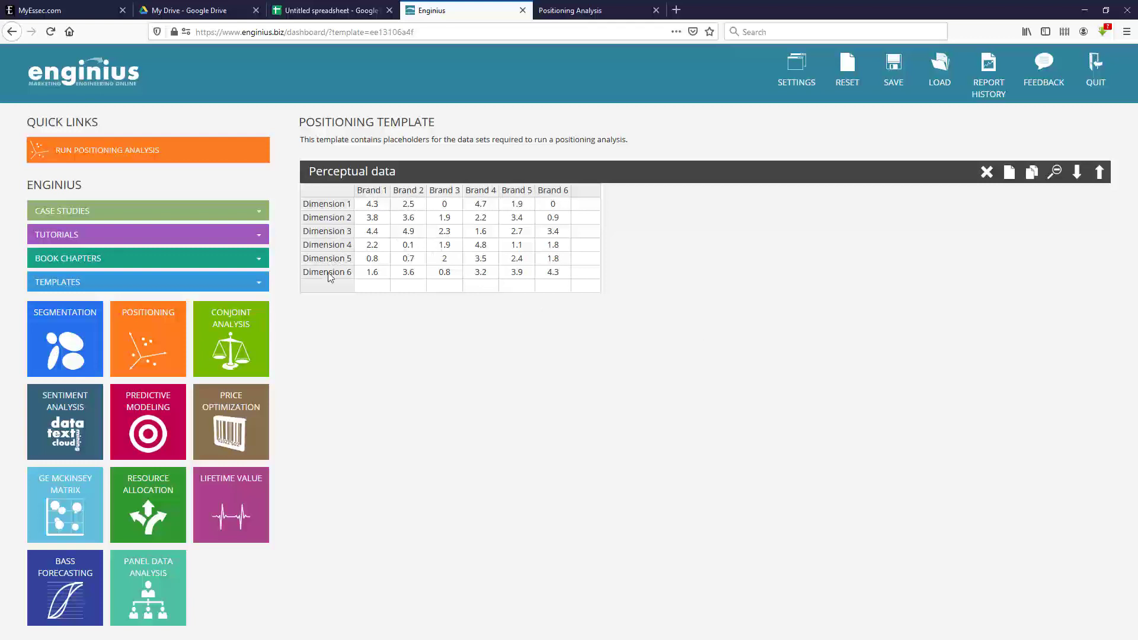
# Step: Step through the Perceptual data grid cells, starting at Brand 1's 4.3 on Dimension 1
pyautogui.click(374, 206)
pyautogui.press('Down')
pyautogui.press('Down')
pyautogui.press('Down')
pyautogui.press('Down')
pyautogui.press('Down')
pyautogui.press('Up')
pyautogui.press('Up')
pyautogui.press('Up')
pyautogui.press('Up')
pyautogui.press('Up')
pyautogui.press('Up')
pyautogui.press('Down')
# Step: Copy the entire 6-by-6 Perceptual data table of brand ratings
pyautogui.click(330, 190)
pyautogui.moveTo(329, 191); pyautogui.dragTo(554, 275)
pyautogui.rightClick(554, 275)
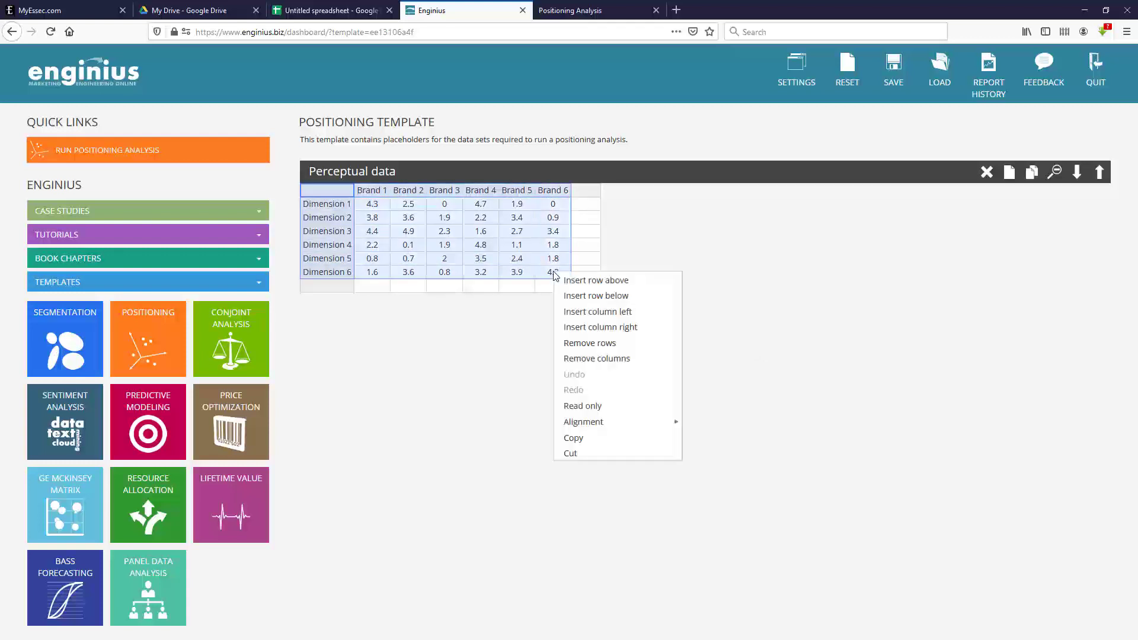
pyautogui.click(573, 437)
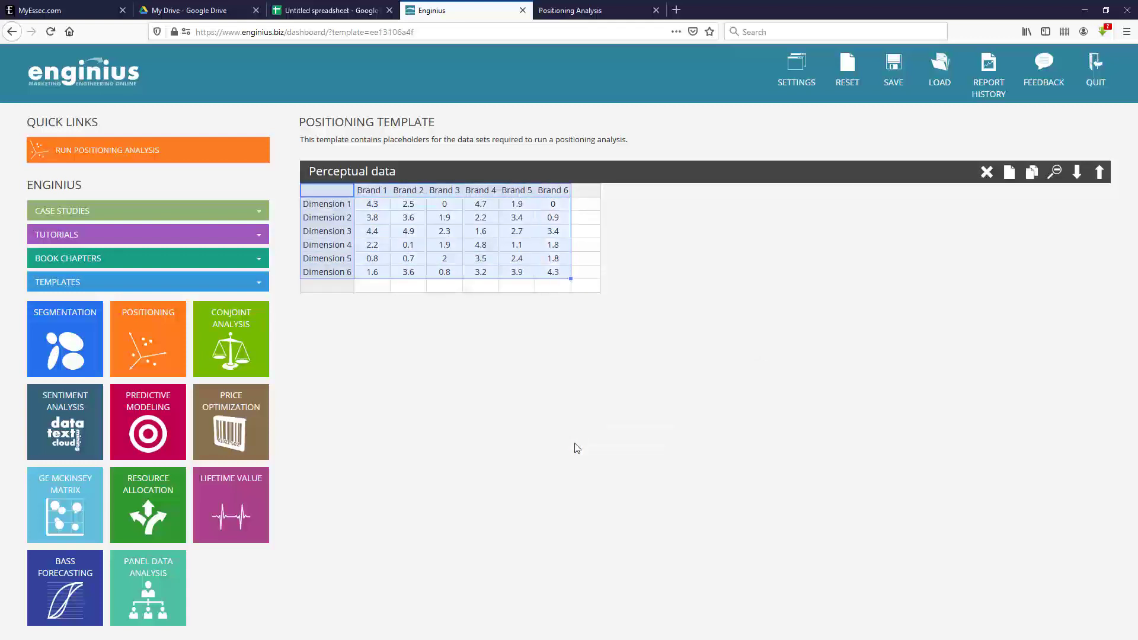
# Step: Paste the Brand 1–6 by Dimension 1–6 table into the Untitled spreadsheet at B2
pyautogui.click(340, 15)
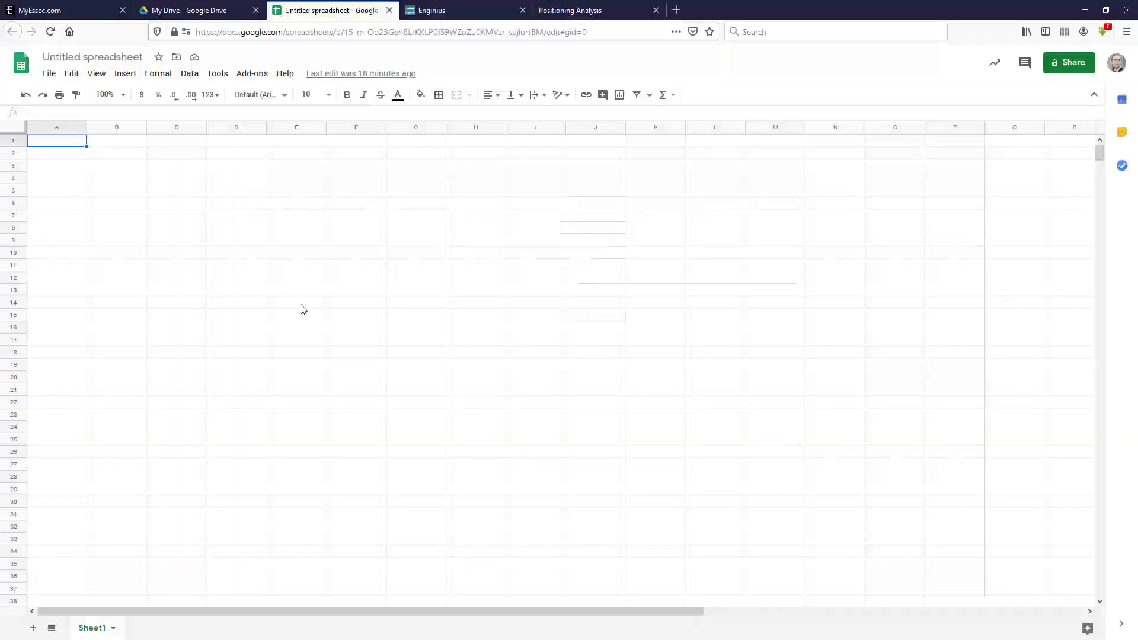
pyautogui.click(122, 155)
pyautogui.click(71, 74)
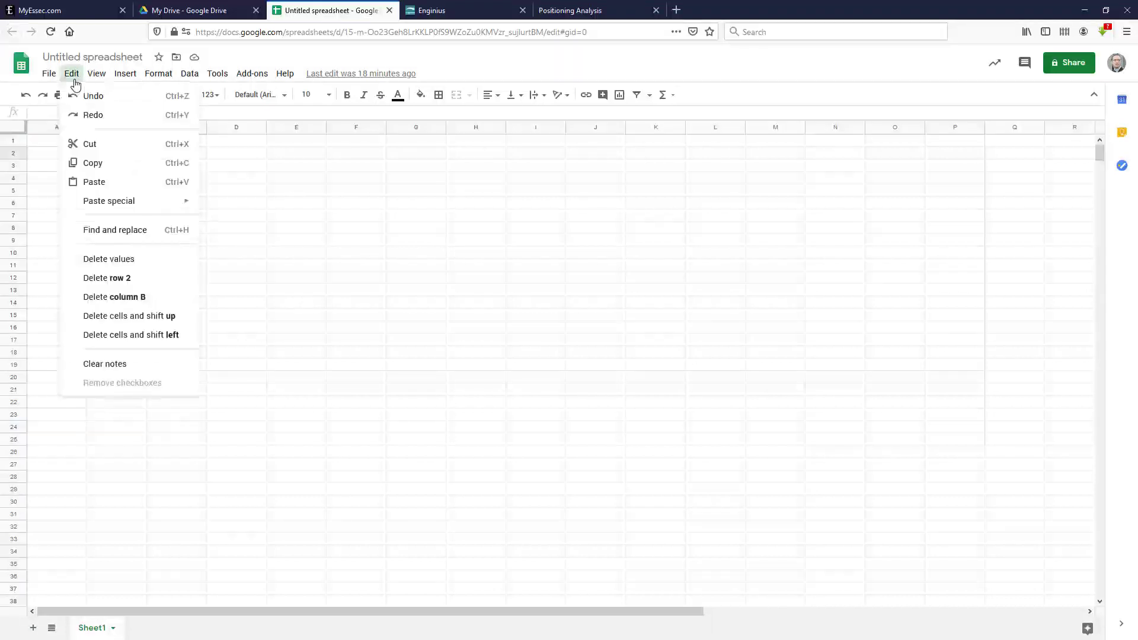
pyautogui.click(95, 182)
pyautogui.click(688, 398)
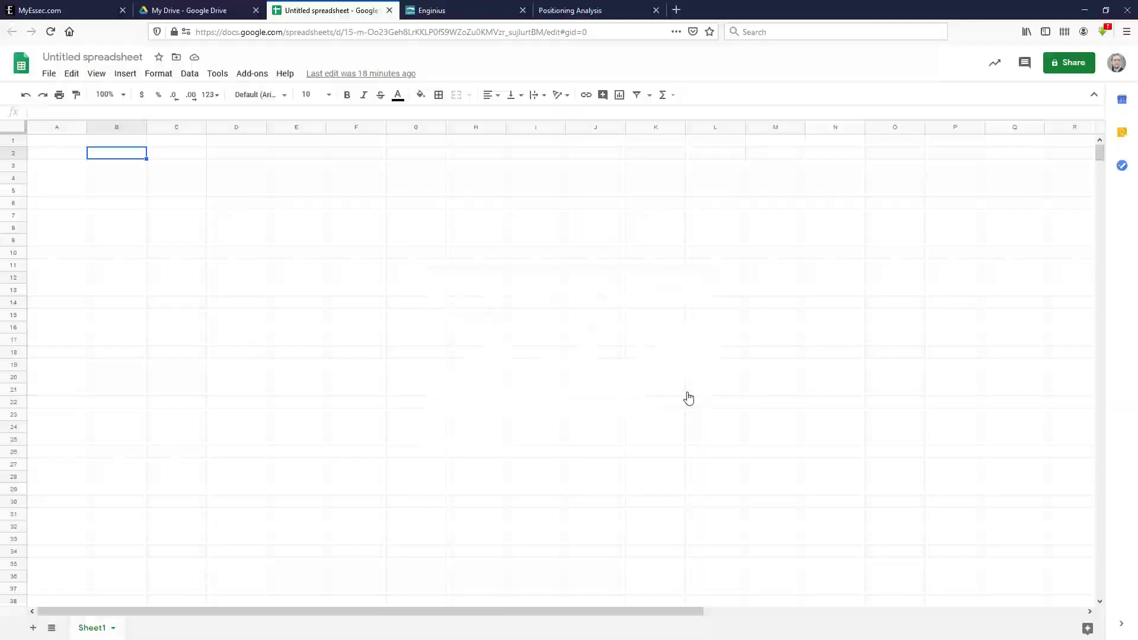
pyautogui.hotkey('ctrl', 'v')
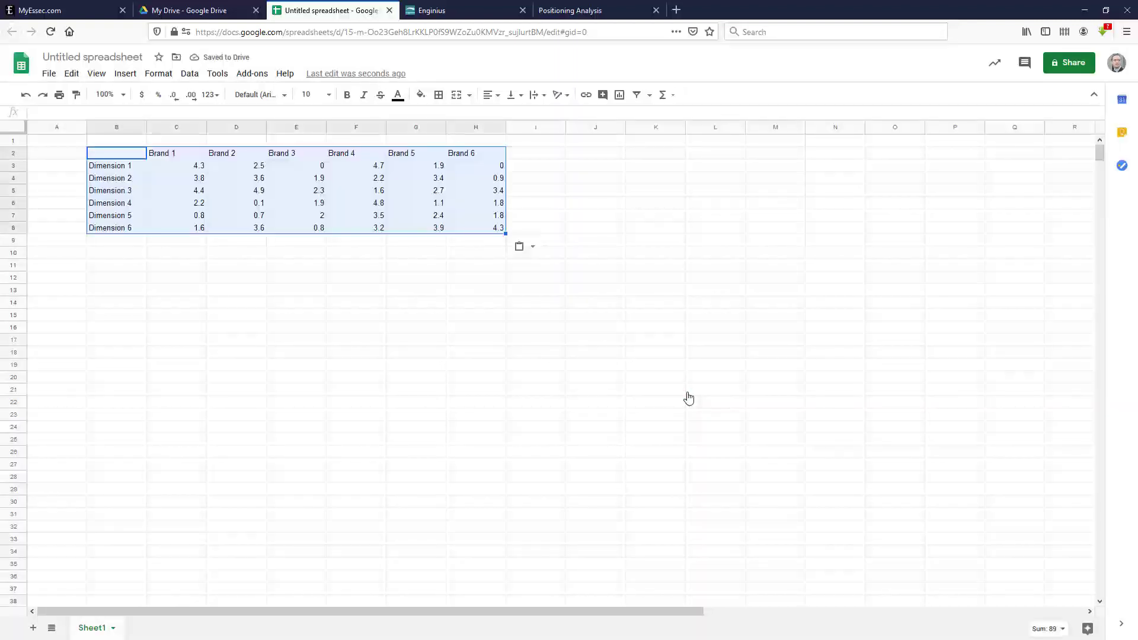
# Step: Delete the 36 ratings in C3:H8, keeping the Brand and Dimension labels
pyautogui.click(182, 166)
pyautogui.moveTo(411, 220); pyautogui.dragTo(470, 237)
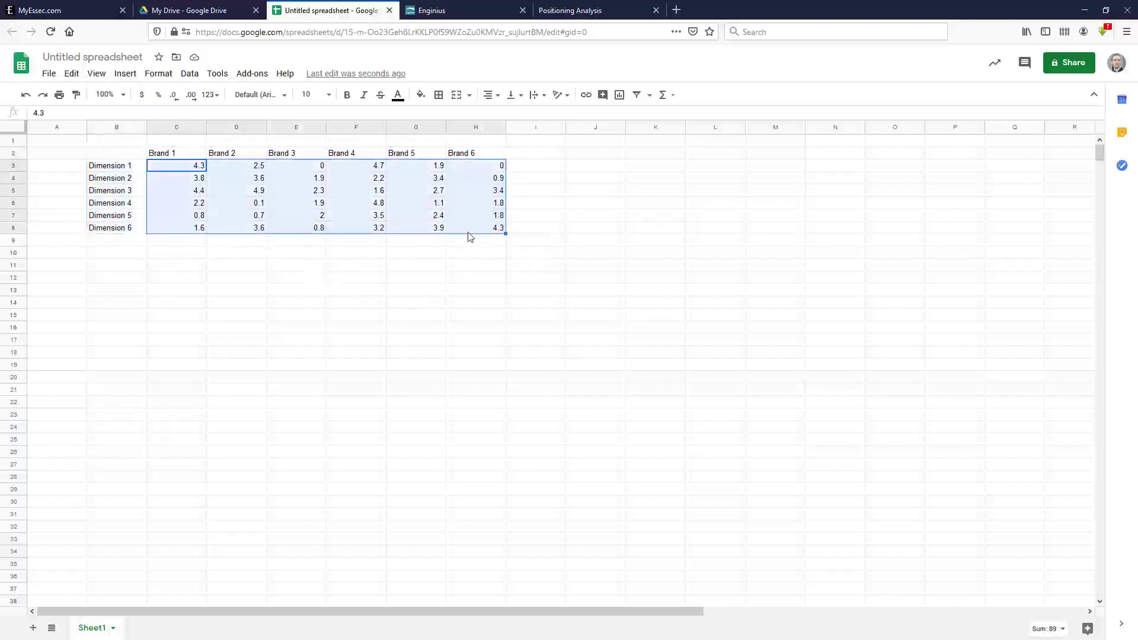
pyautogui.hotkey('ctrl', 'Right')
pyautogui.hotkey('ctrl', 'Right')
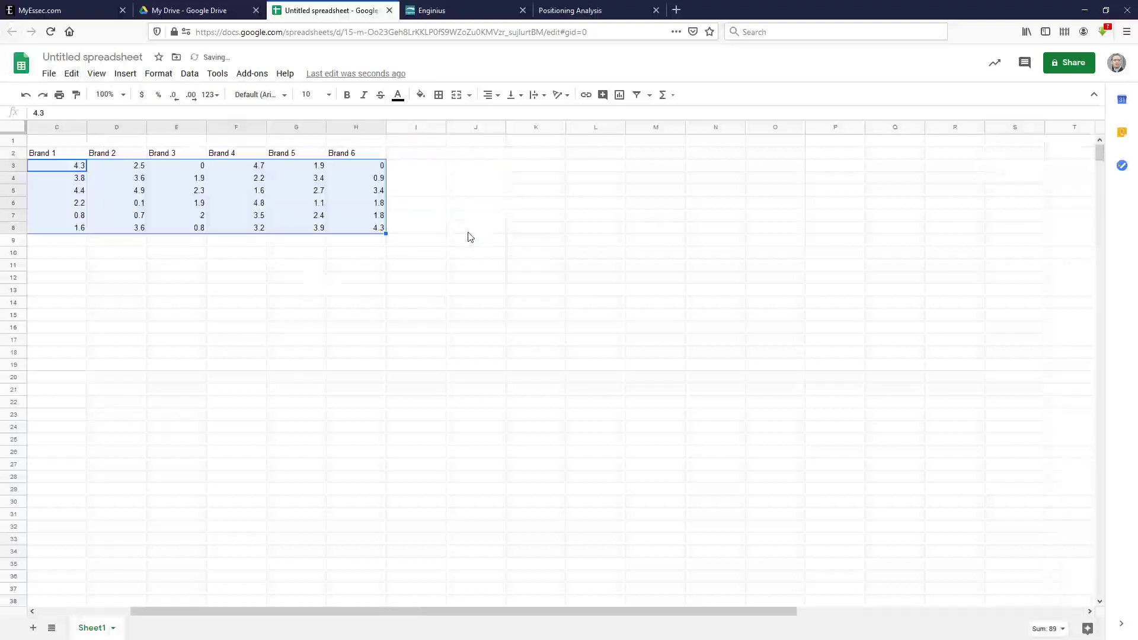
pyautogui.click(112, 610)
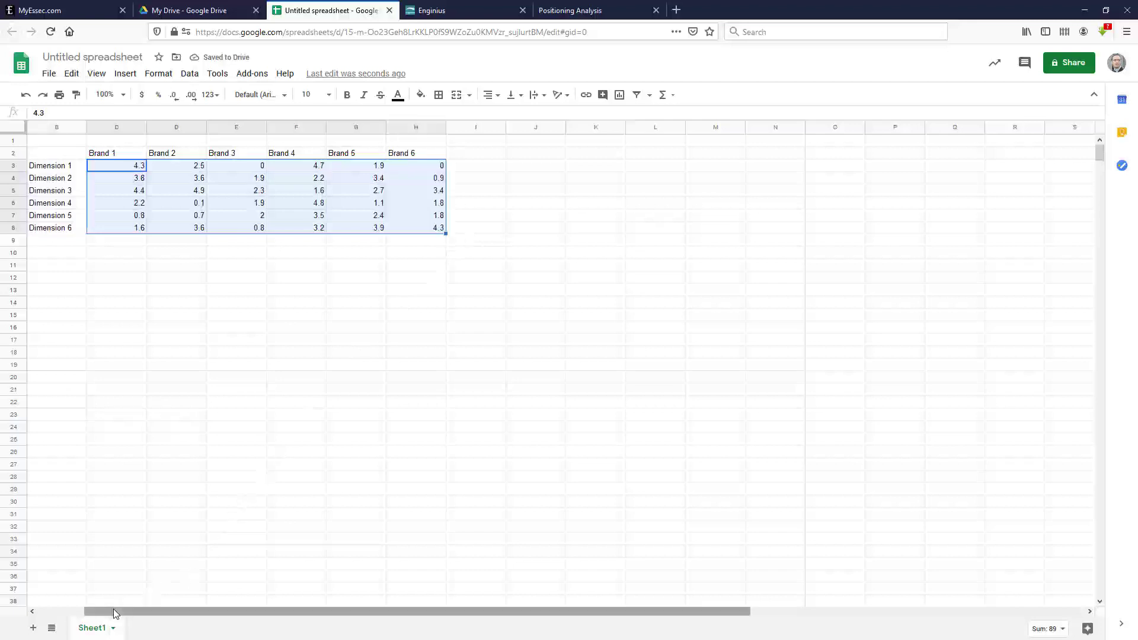
pyautogui.moveTo(119, 610); pyautogui.dragTo(72, 611)
pyautogui.click(152, 305)
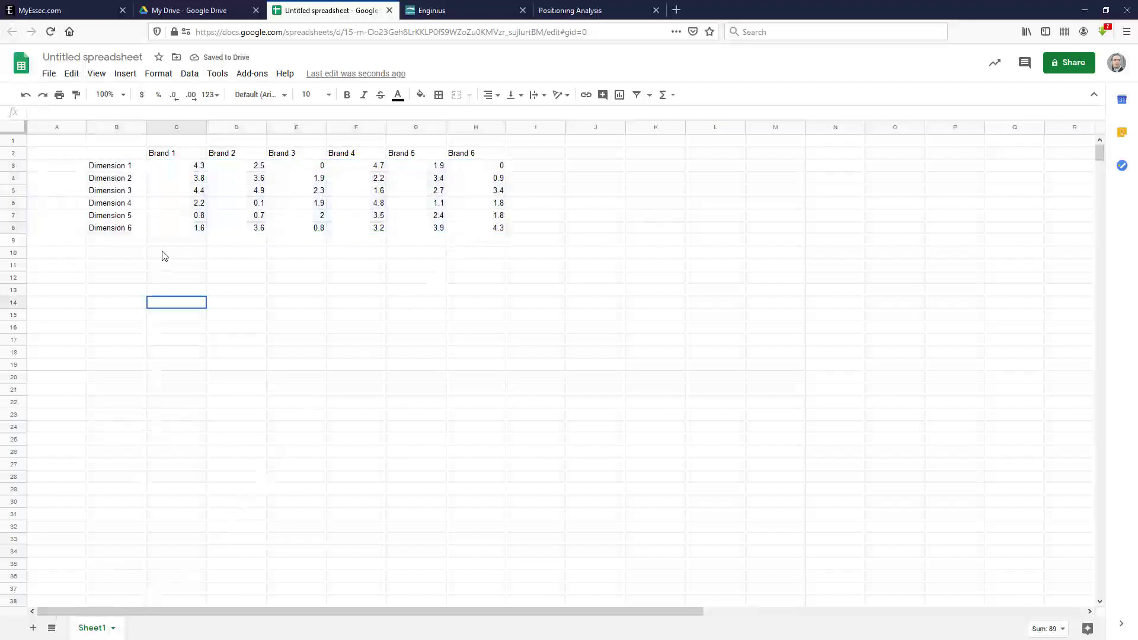
pyautogui.moveTo(171, 166); pyautogui.dragTo(479, 238)
pyautogui.press('Delete')
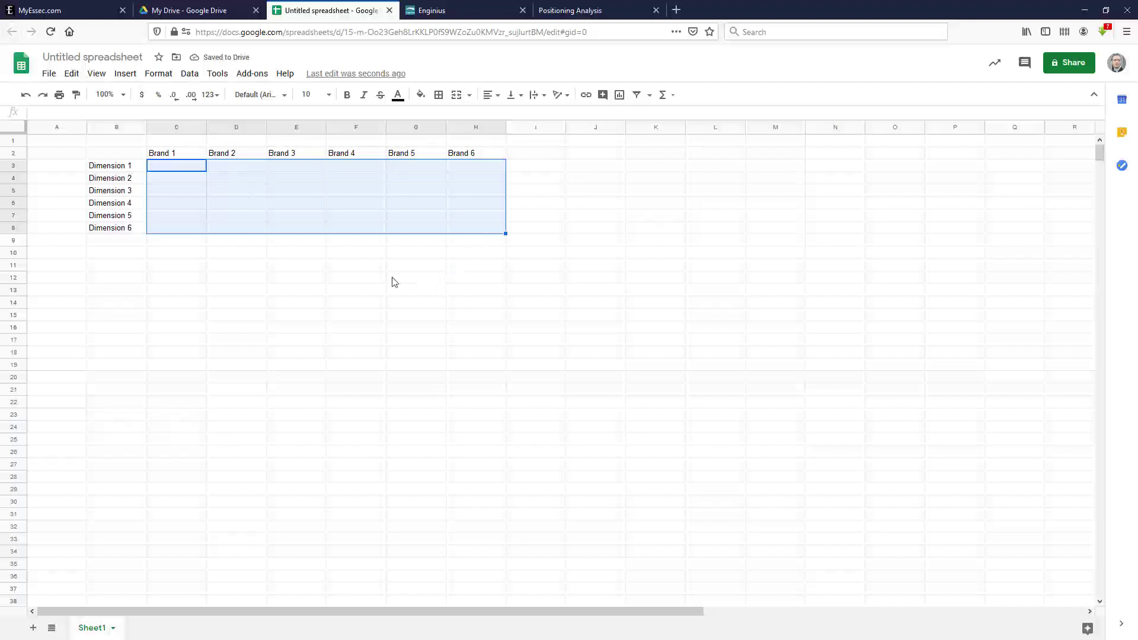
# Step: Bold the Dimension 1–6 labels in B2:B8 and the Brand 1–6 headers in C2:H2
pyautogui.click(188, 430)
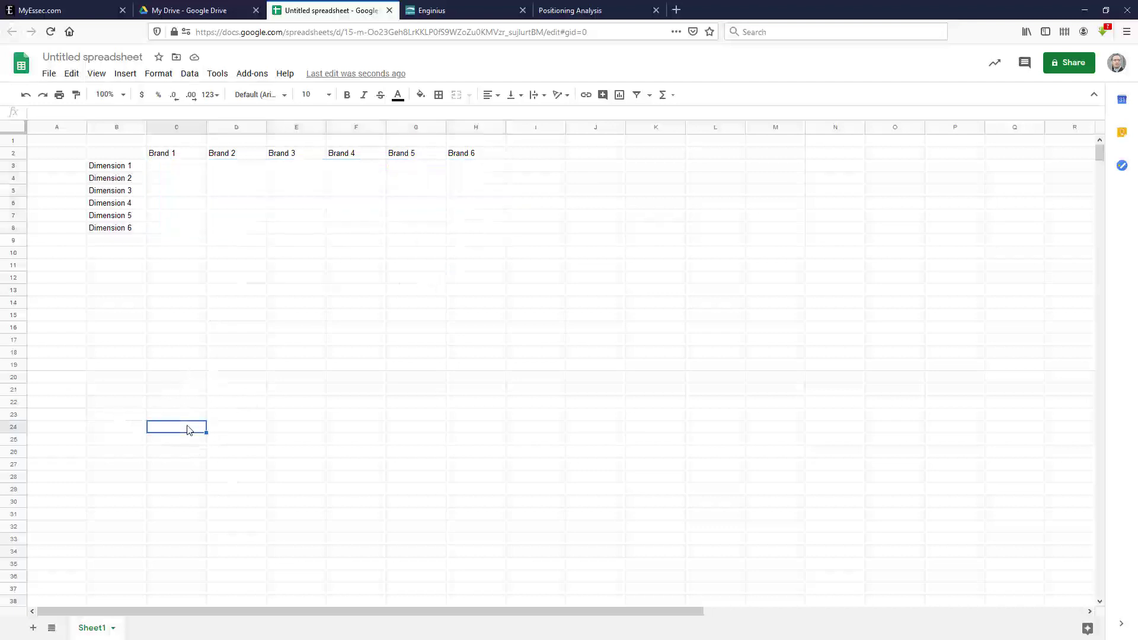
pyautogui.moveTo(135, 228); pyautogui.dragTo(134, 159)
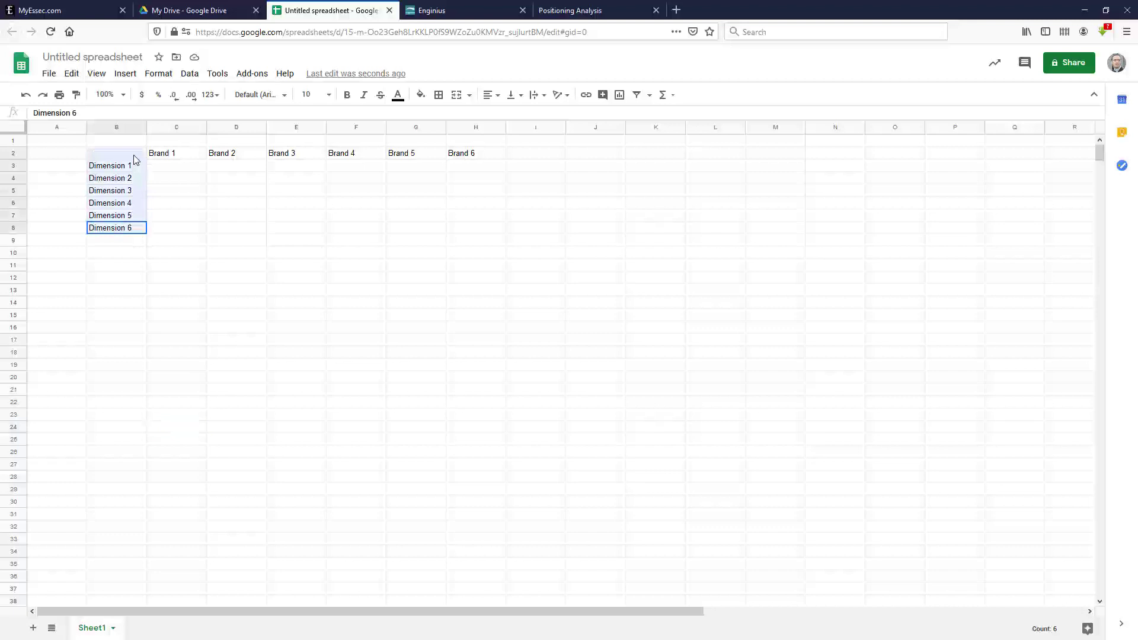
pyautogui.click(346, 95)
pyautogui.moveTo(464, 154); pyautogui.dragTo(173, 155)
pyautogui.click(347, 96)
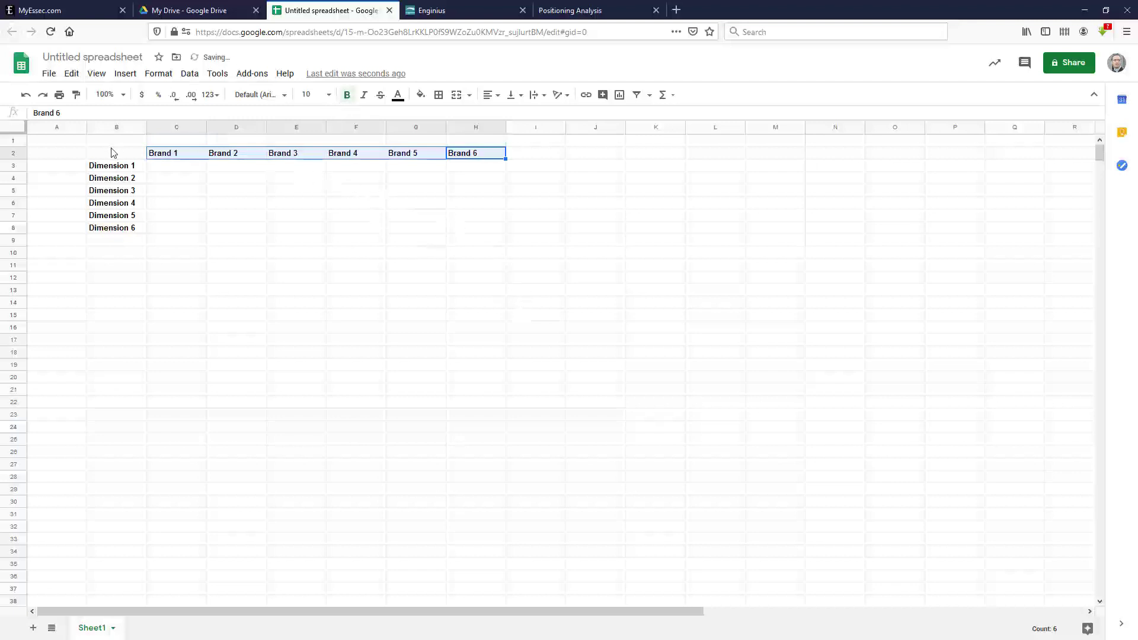
pyautogui.click(186, 157)
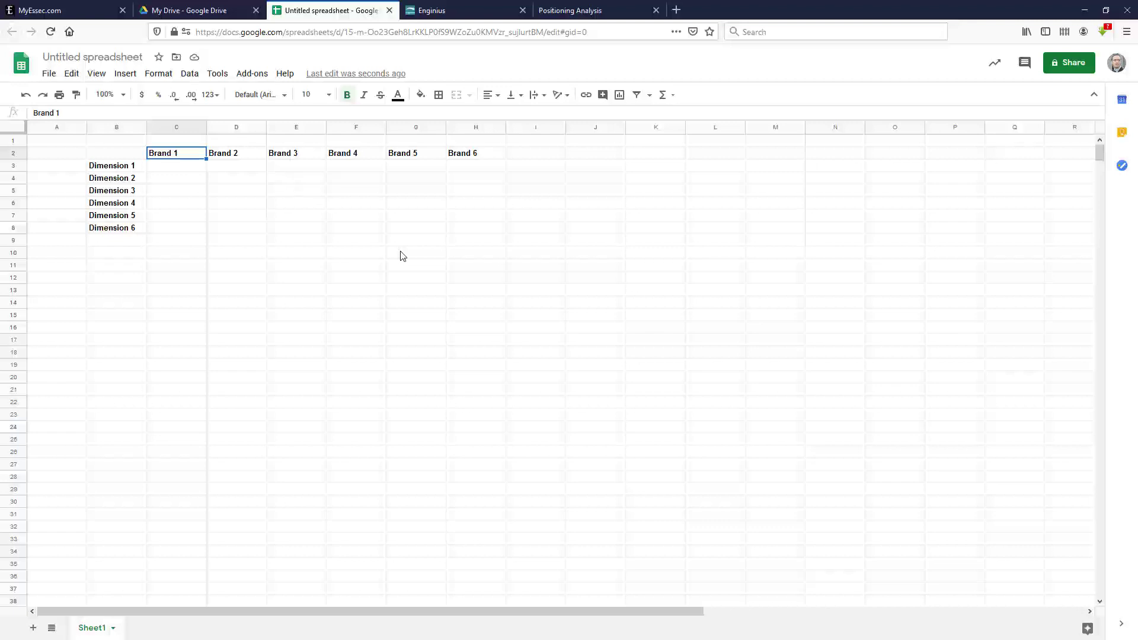
# Step: Rename the column headers C2:H2 to SPSS, SAS, Minitab, R, Python and Enginus
pyautogui.write('SPSS')
pyautogui.press('Tab')
pyautogui.write('SAS')
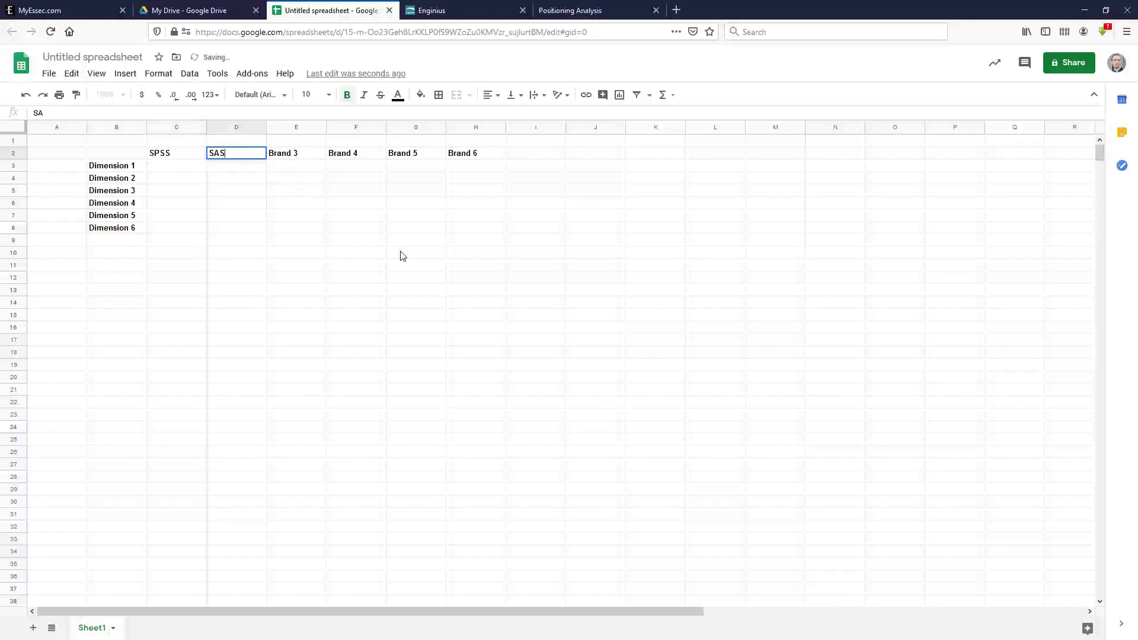
pyautogui.press('Tab')
pyautogui.write('Minitab')
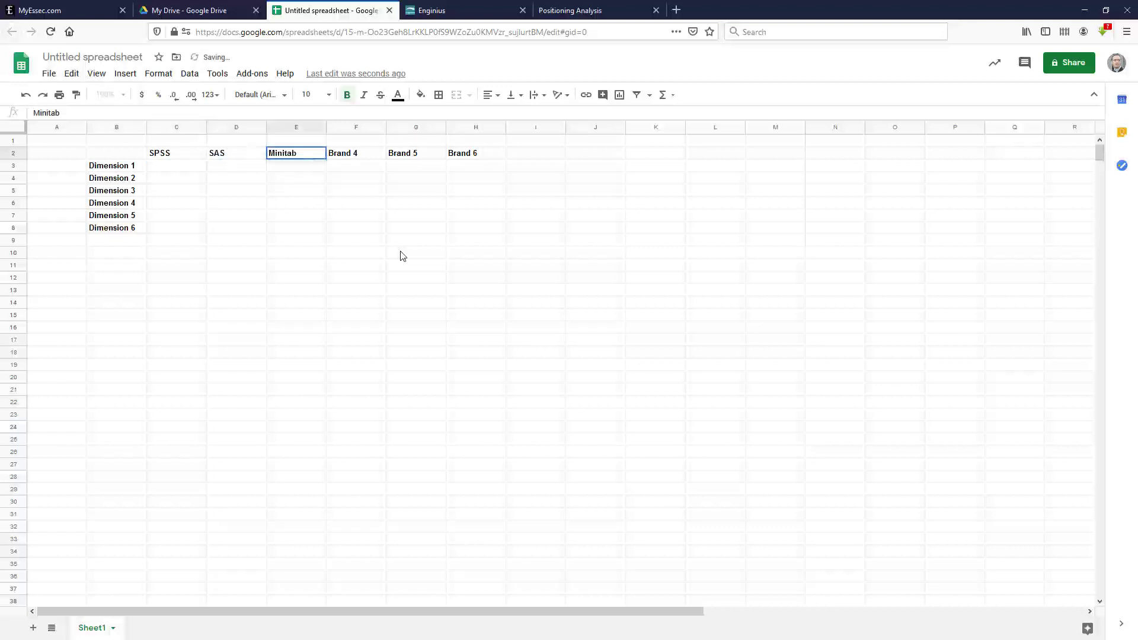
pyautogui.press('Tab')
pyautogui.write('R')
pyautogui.press('Tab')
pyautogui.write('Python')
pyautogui.press('Tab')
pyautogui.write('Enginus')
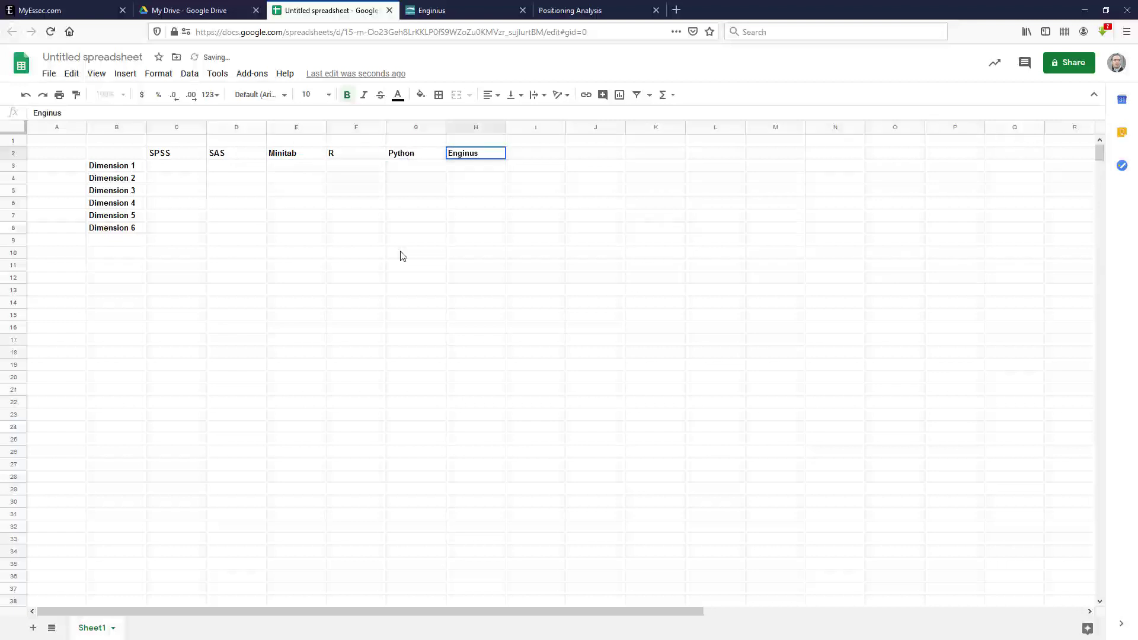
pyautogui.press('Return')
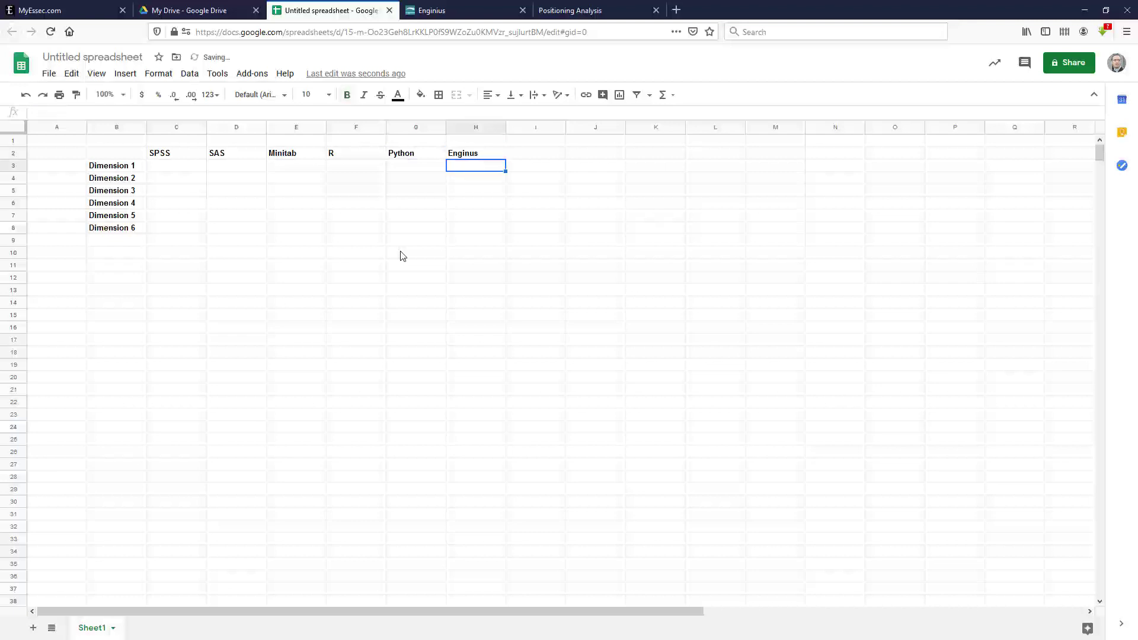
# Step: Rename the row labels to Graphical, Complex, Easy-to-use, Powerful, Requires programming and Focus on problem
pyautogui.press('Left')
pyautogui.press('Left')
pyautogui.press('Left')
pyautogui.press('Left')
pyautogui.press('Left')
pyautogui.press('Left')
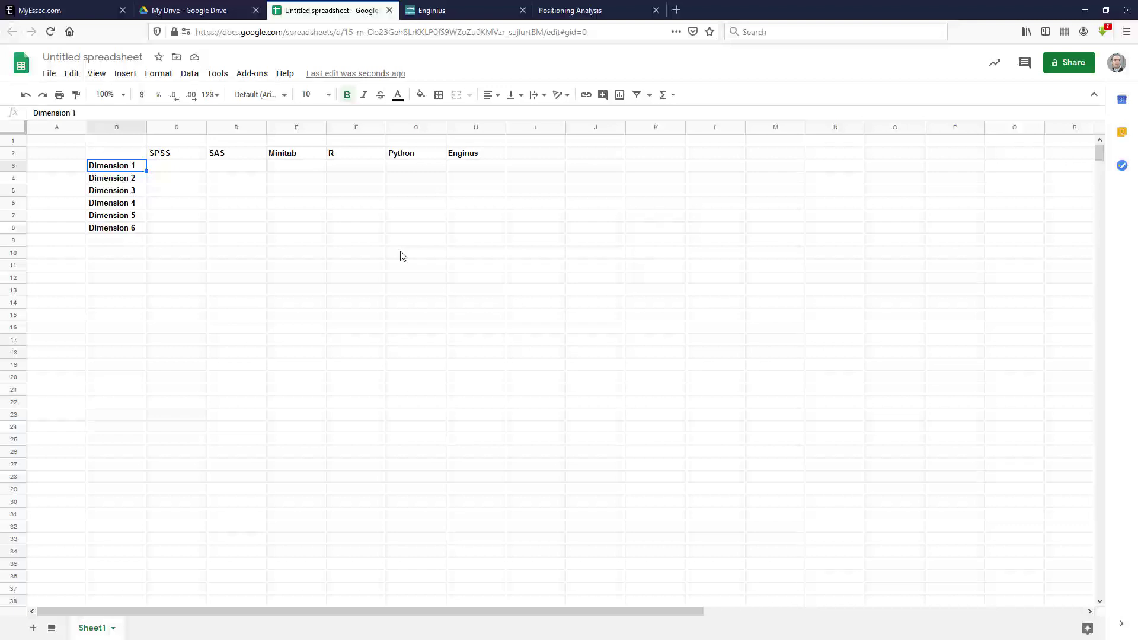
pyautogui.write('Graphical')
pyautogui.press('Return')
pyautogui.write('Complex')
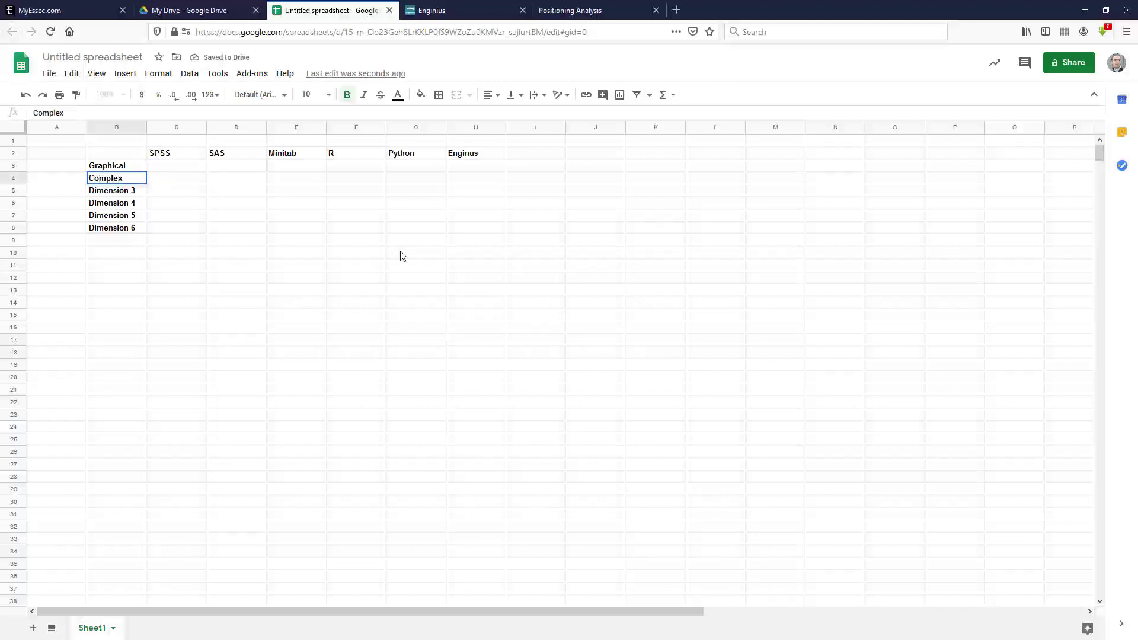
pyautogui.press('Return')
pyautogui.write('Easy-to-use')
pyautogui.press('Return')
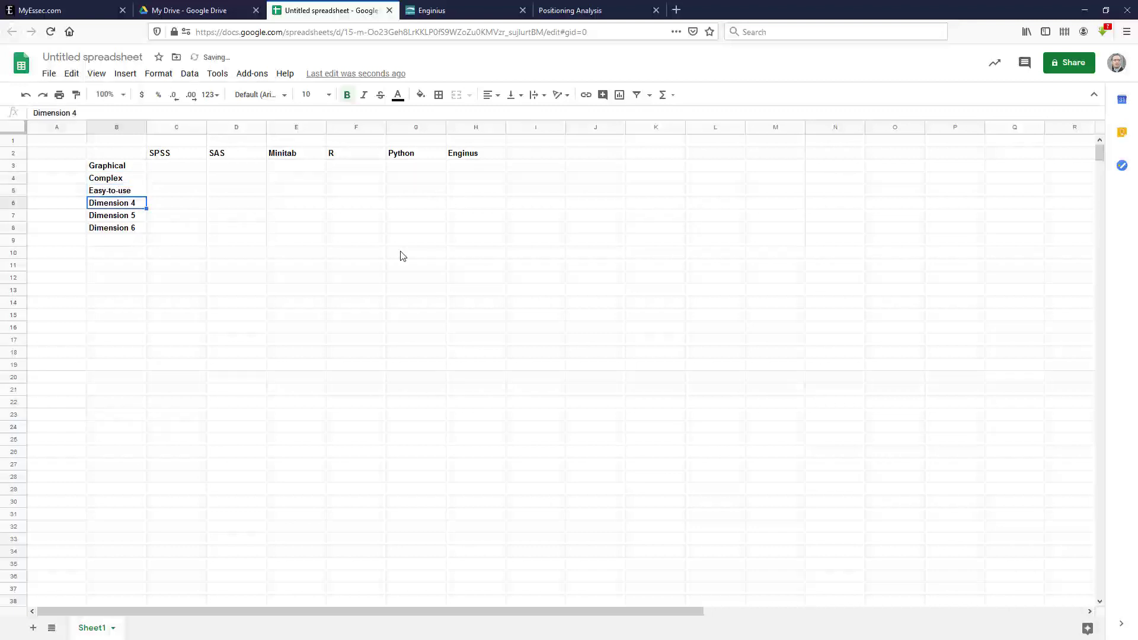
pyautogui.write('Powerful')
pyautogui.press('Return')
pyautogui.write('Requires pr')
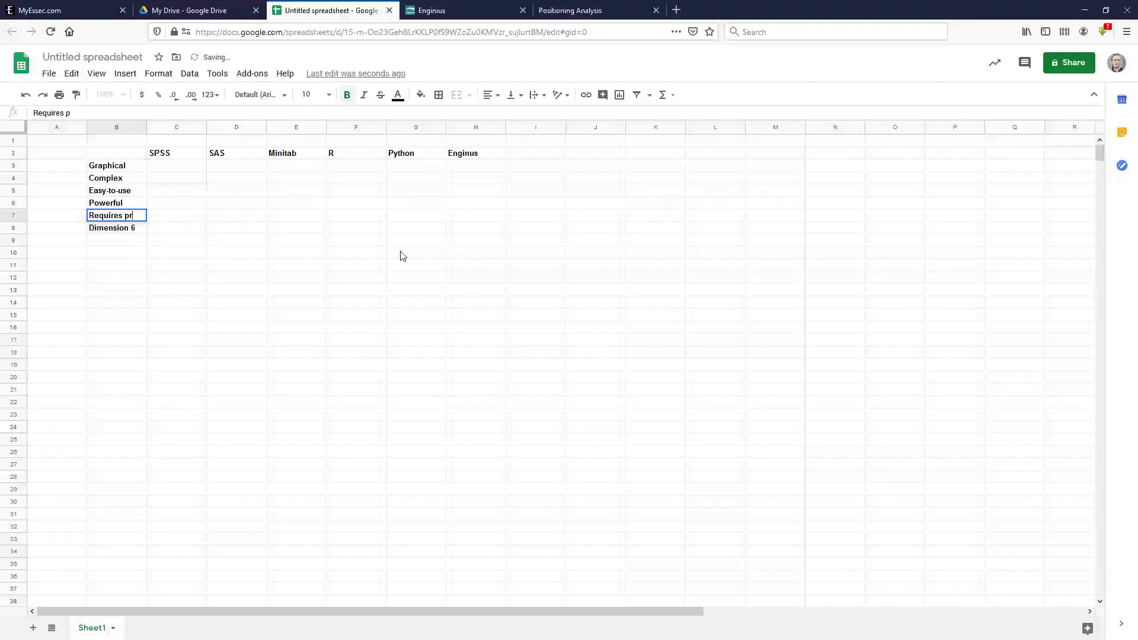
pyautogui.write('ogramming')
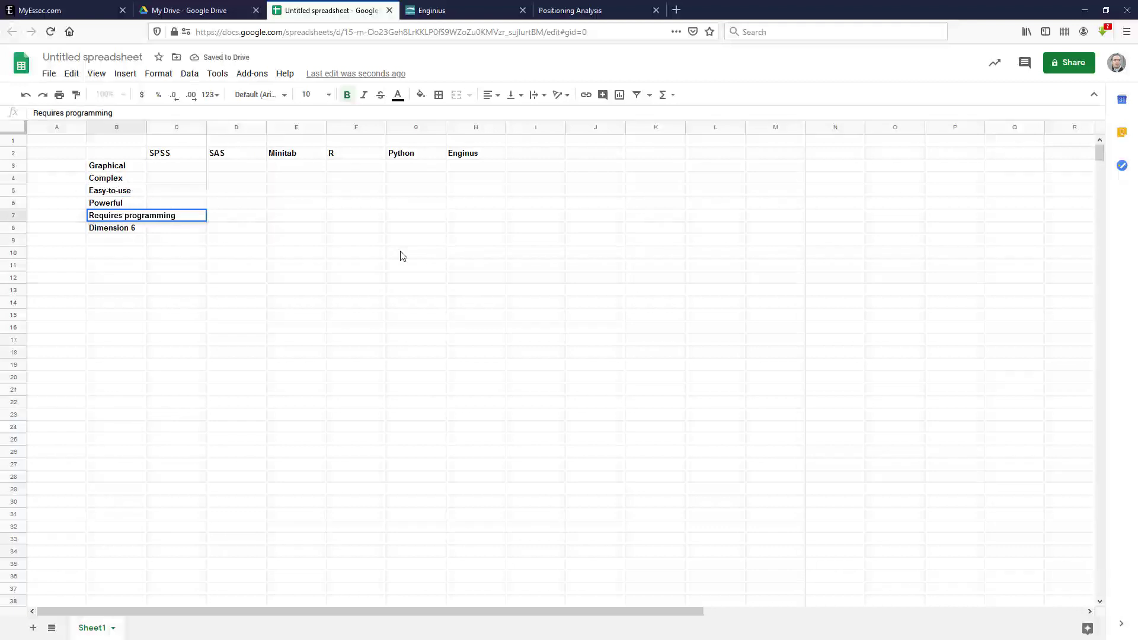
pyautogui.press('Return')
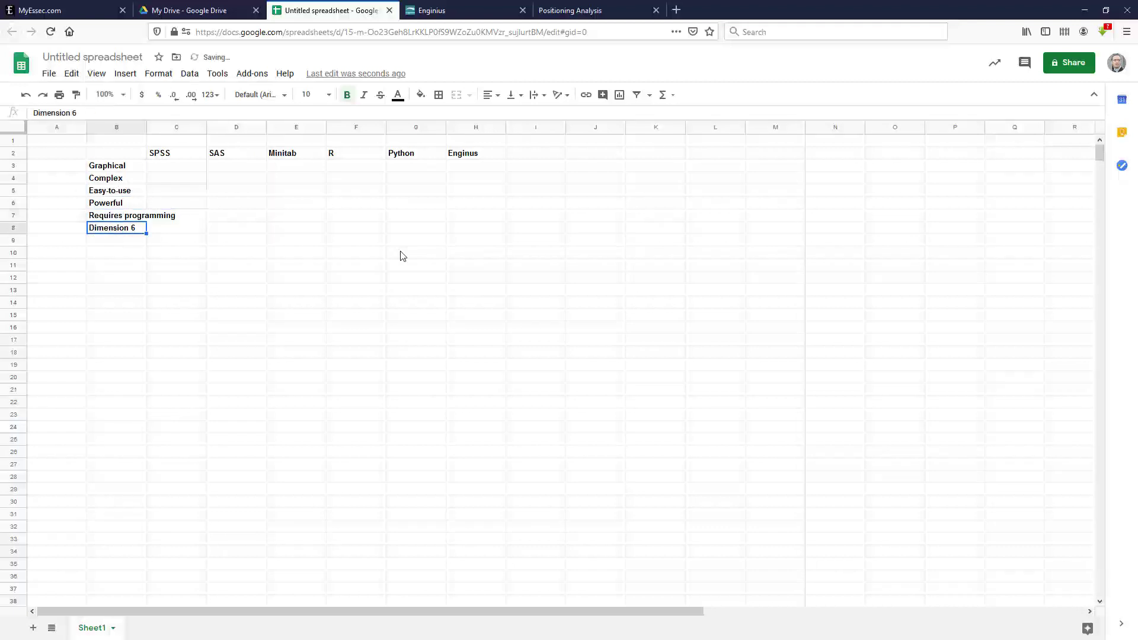
pyautogui.write('Focus')
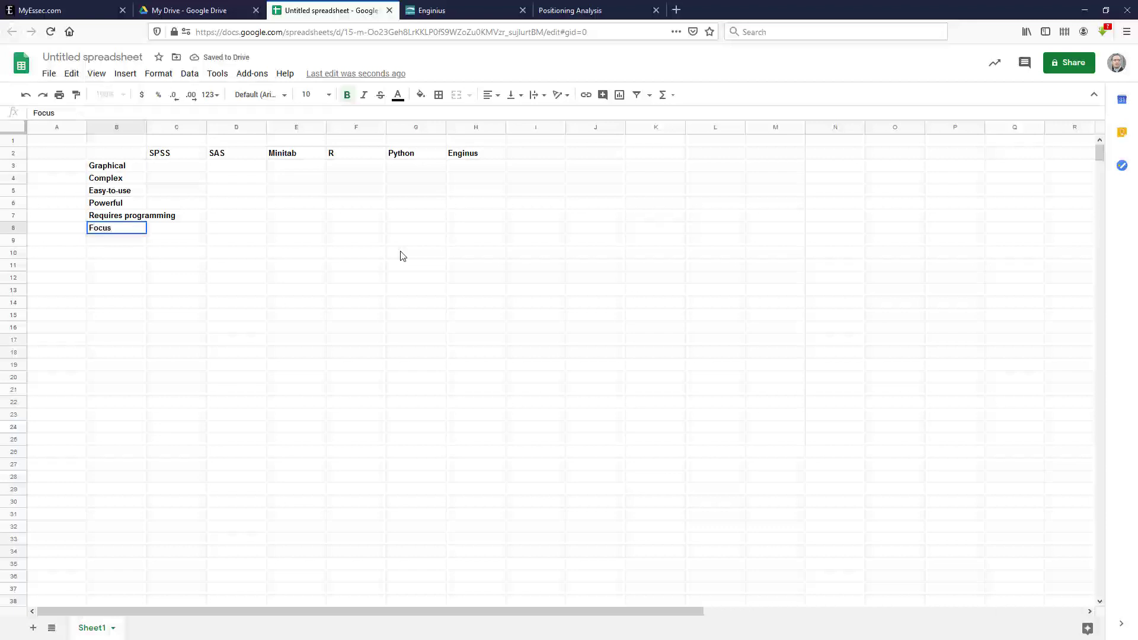
pyautogui.write(' on problm')
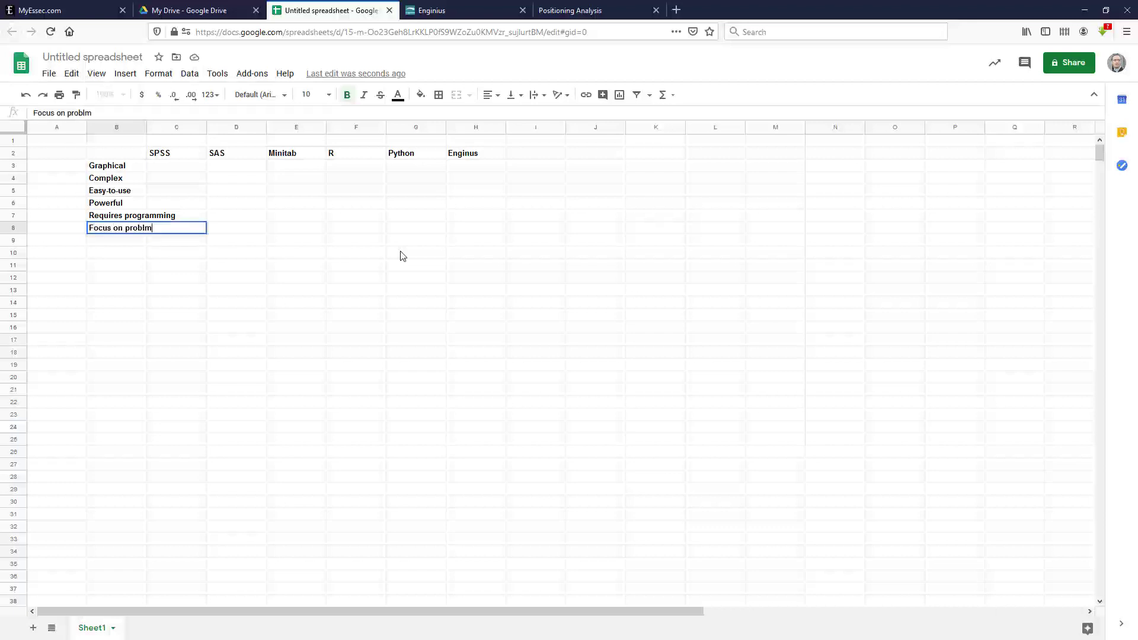
pyautogui.press('BackSpace')
pyautogui.write('em')
pyautogui.press('Return')
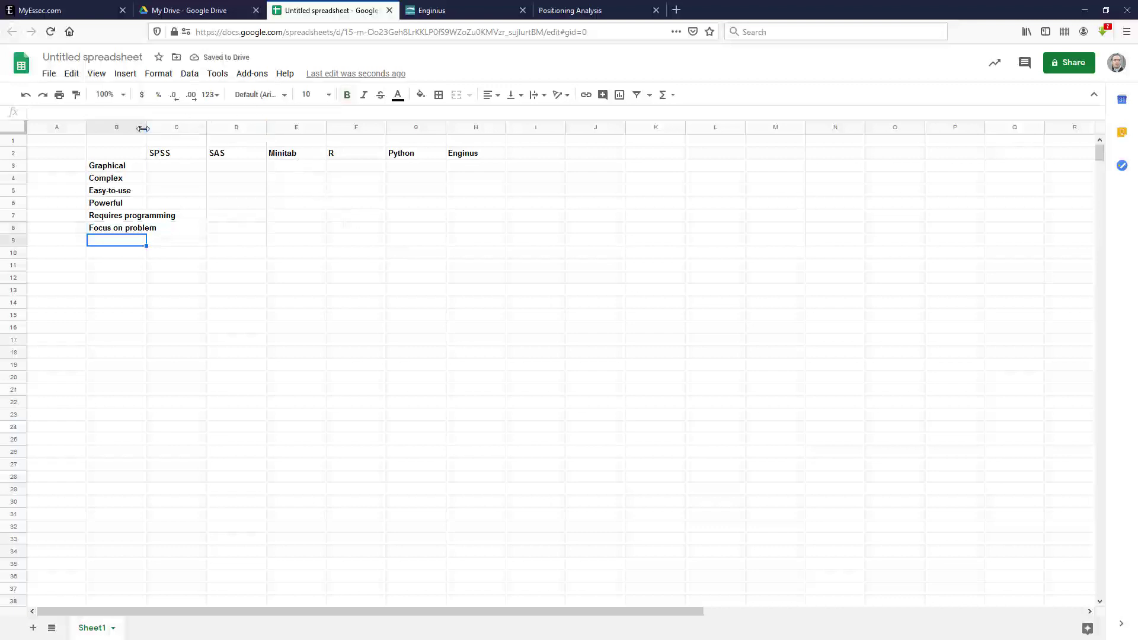
# Step: Widen column B to fit the labels and add borders around every cell of B2:H8
pyautogui.moveTo(146, 129); pyautogui.dragTo(190, 129)
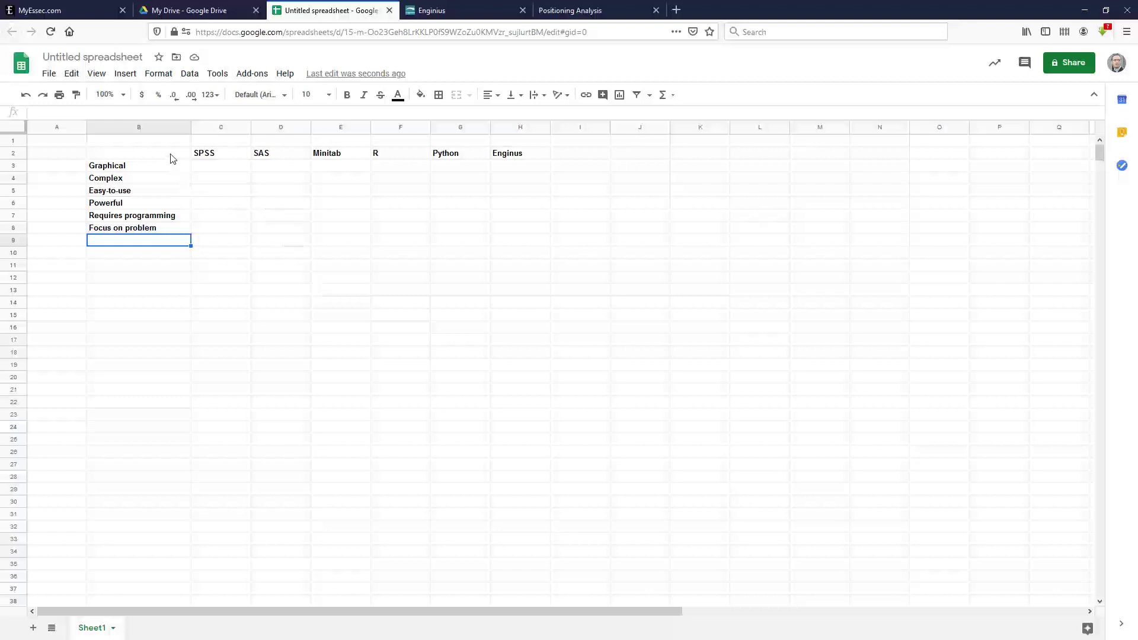
pyautogui.moveTo(172, 156); pyautogui.dragTo(509, 235)
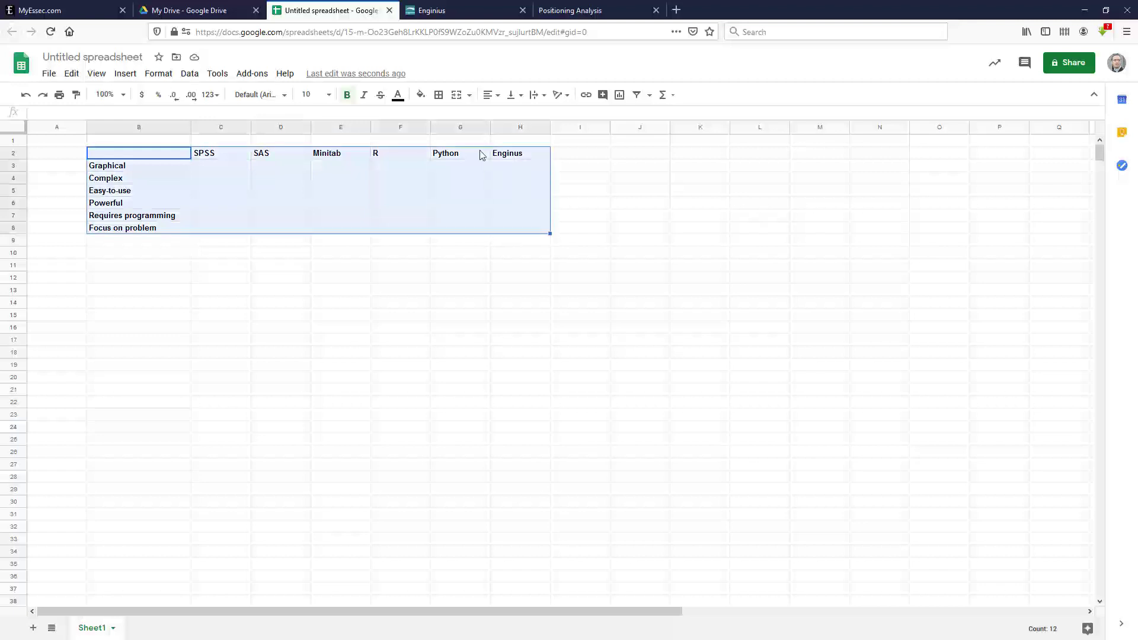
pyautogui.click(438, 95)
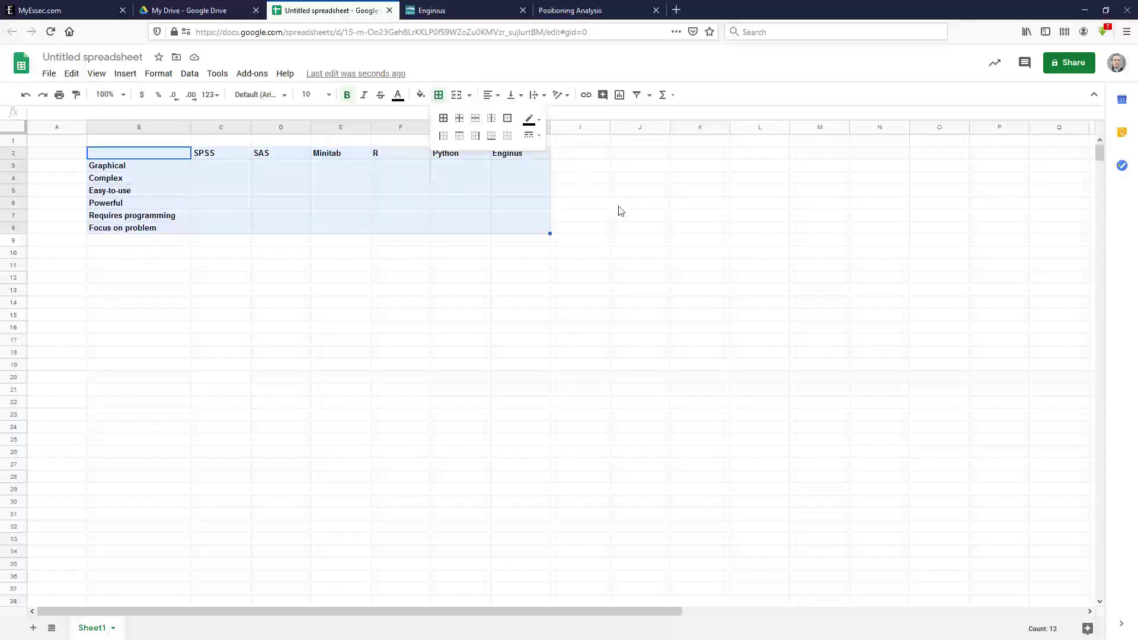
pyautogui.click(443, 118)
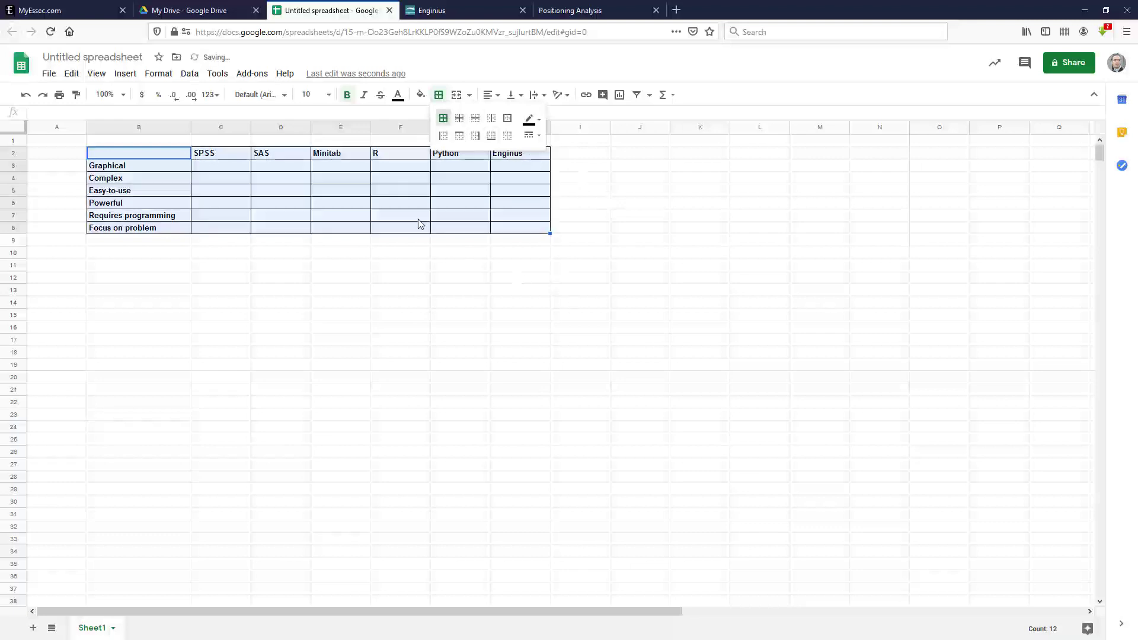
# Step: Center-align all contents of the B2:H8 rating table
pyautogui.click(492, 96)
pyautogui.click(504, 116)
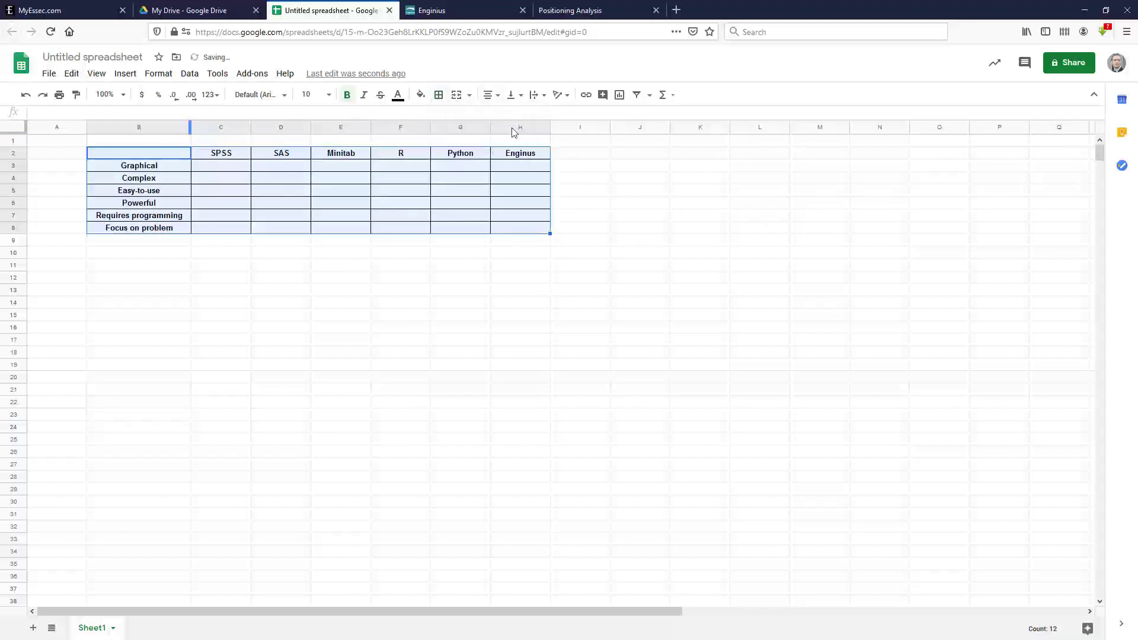
pyautogui.click(573, 168)
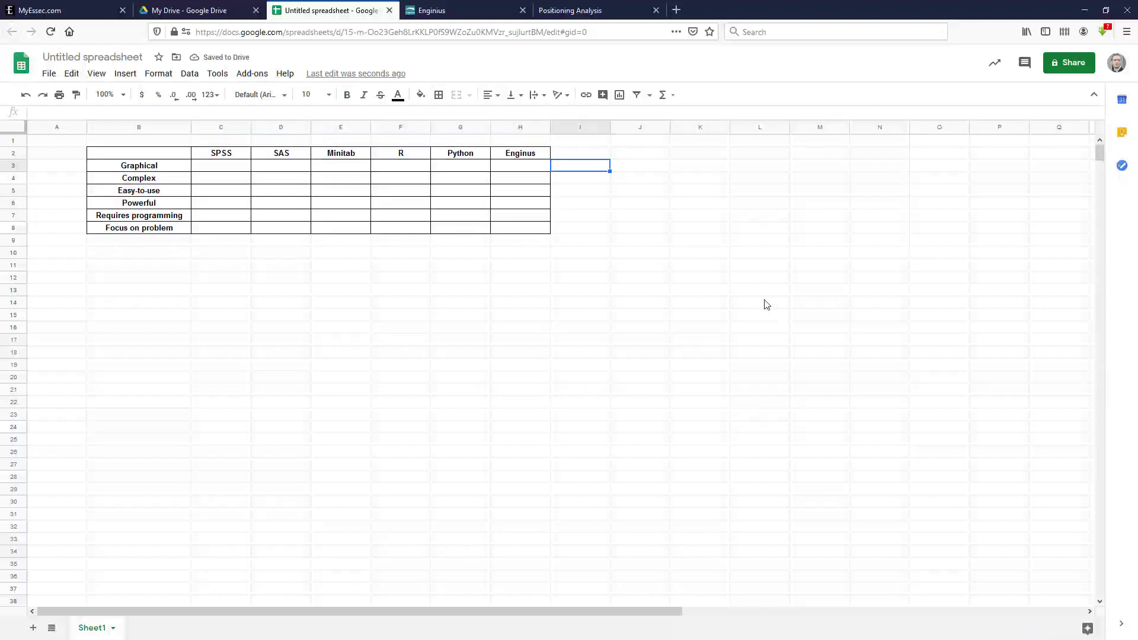
# Step: Copy the B2:H8 rating table and paste copies at B11, B20 and B29
pyautogui.moveTo(155, 155); pyautogui.dragTo(508, 237)
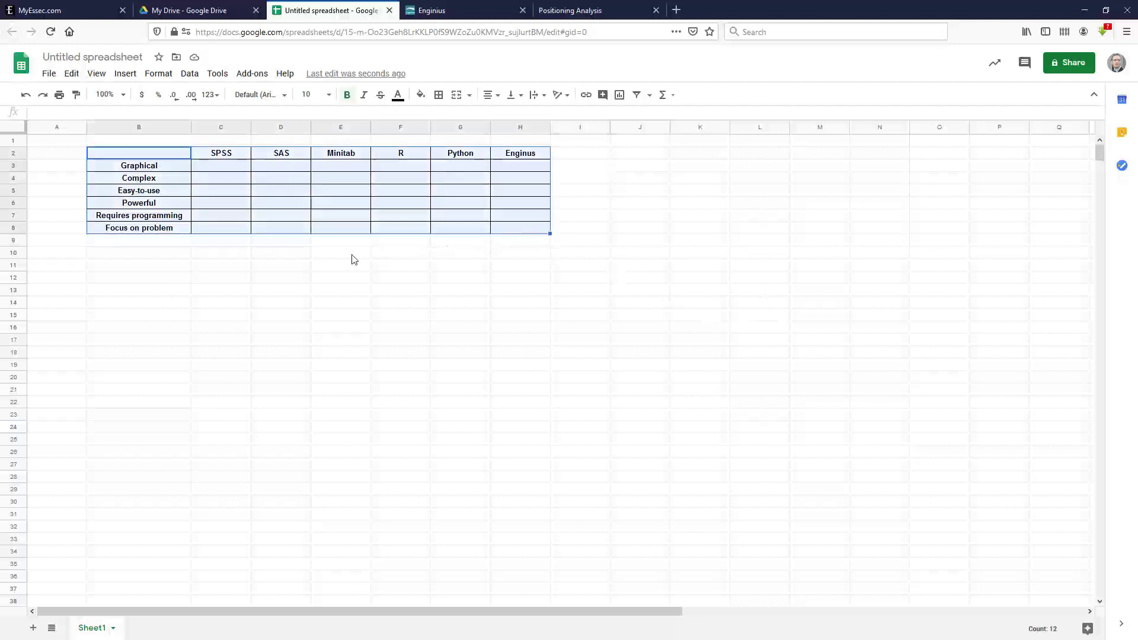
pyautogui.hotkey('ctrl', 'c')
pyautogui.click(136, 265)
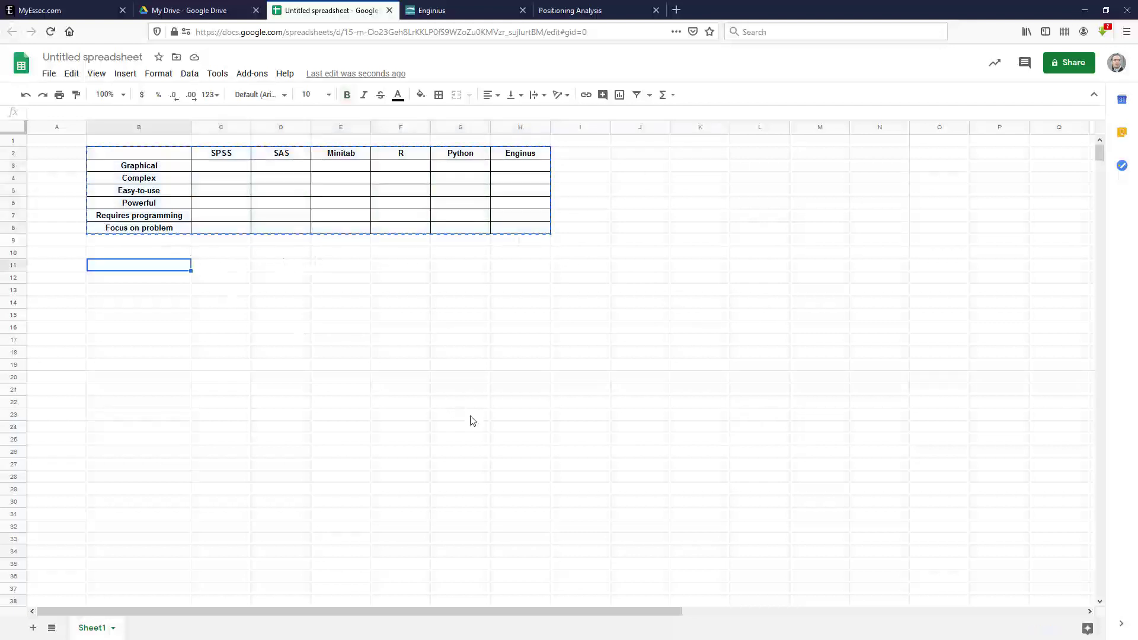
pyautogui.hotkey('ctrl', 'v')
pyautogui.press('Down')
pyautogui.press('Down')
pyautogui.press('Down')
pyautogui.press('Down')
pyautogui.press('Down')
pyautogui.press('Down')
pyautogui.press('Down')
pyautogui.press('Down')
pyautogui.press('Down')
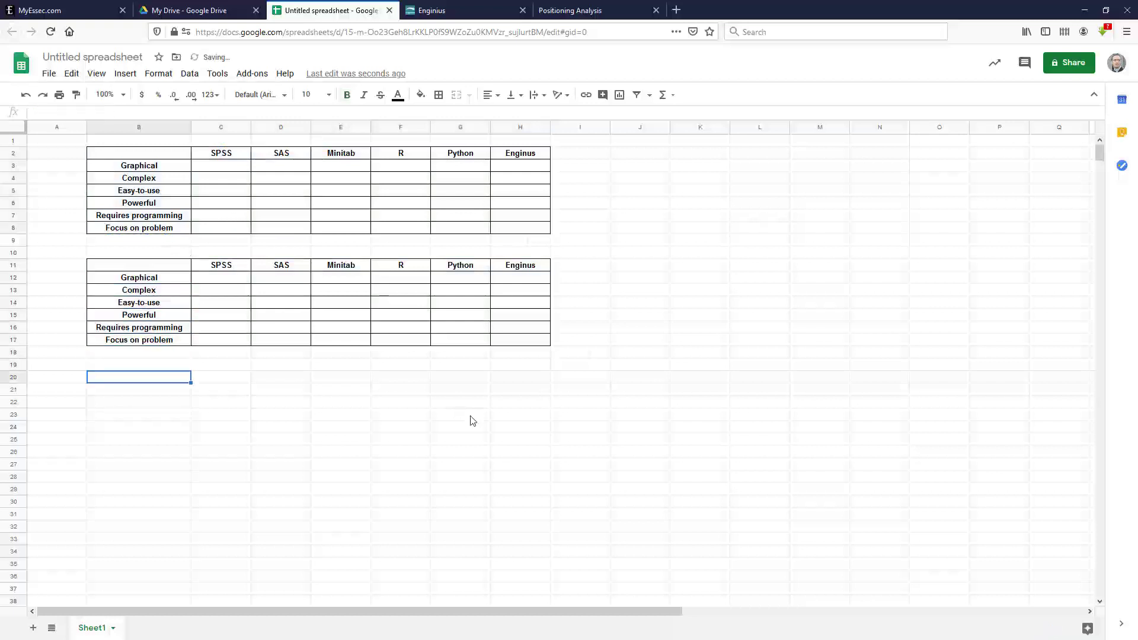
pyautogui.hotkey('ctrl', 'v')
pyautogui.press('Down')
pyautogui.press('Down')
pyautogui.press('Down')
pyautogui.press('Down')
pyautogui.press('Down')
pyautogui.press('Down')
pyautogui.press('Down')
pyautogui.press('Down')
pyautogui.press('Down')
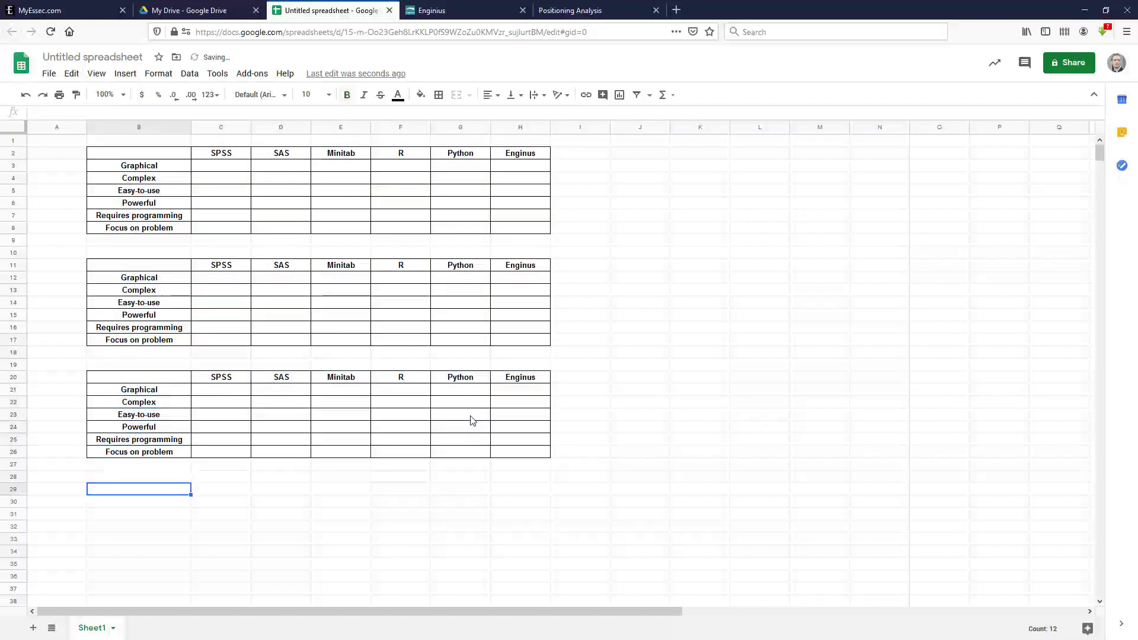
pyautogui.hotkey('ctrl', 'v')
pyautogui.press('Down')
pyautogui.press('Down')
pyautogui.press('Down')
pyautogui.press('Down')
pyautogui.press('Down')
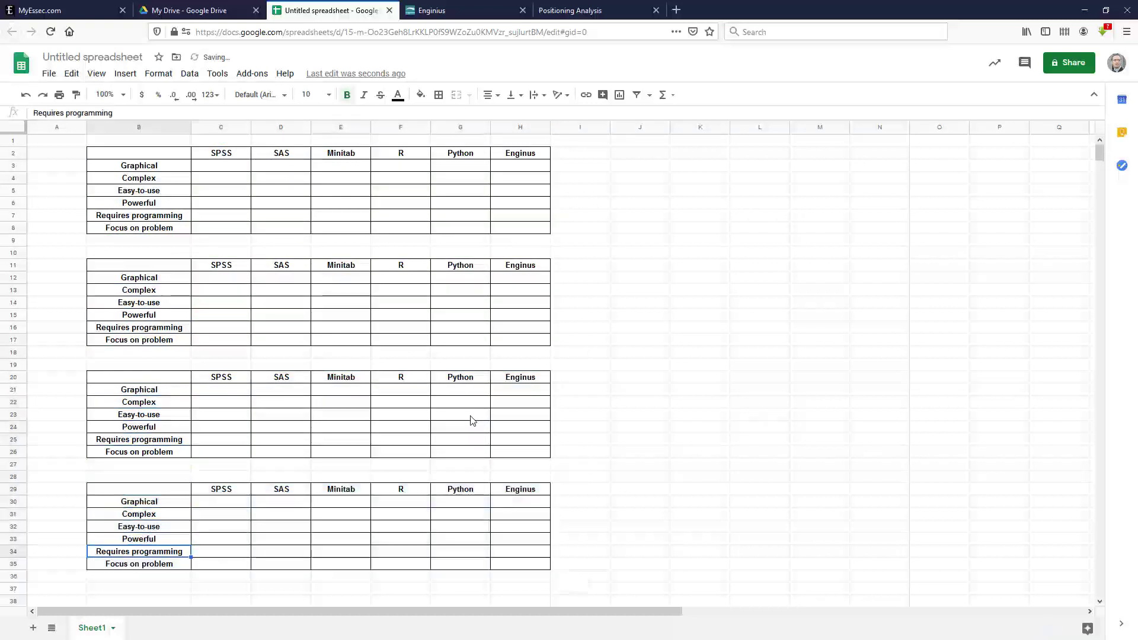
pyautogui.press('Up')
pyautogui.press('Up')
pyautogui.press('Up')
pyautogui.press('Up')
pyautogui.press('Up')
pyautogui.press('Up')
pyautogui.press('Up')
pyautogui.press('Up')
pyautogui.press('Up')
pyautogui.press('Up')
pyautogui.press('Up')
pyautogui.press('Up')
pyautogui.press('Up')
pyautogui.press('Up')
pyautogui.press('Up')
pyautogui.press('Up')
pyautogui.press('Up')
pyautogui.press('Up')
pyautogui.press('Up')
pyautogui.press('Up')
pyautogui.press('Up')
pyautogui.press('Up')
pyautogui.press('Up')
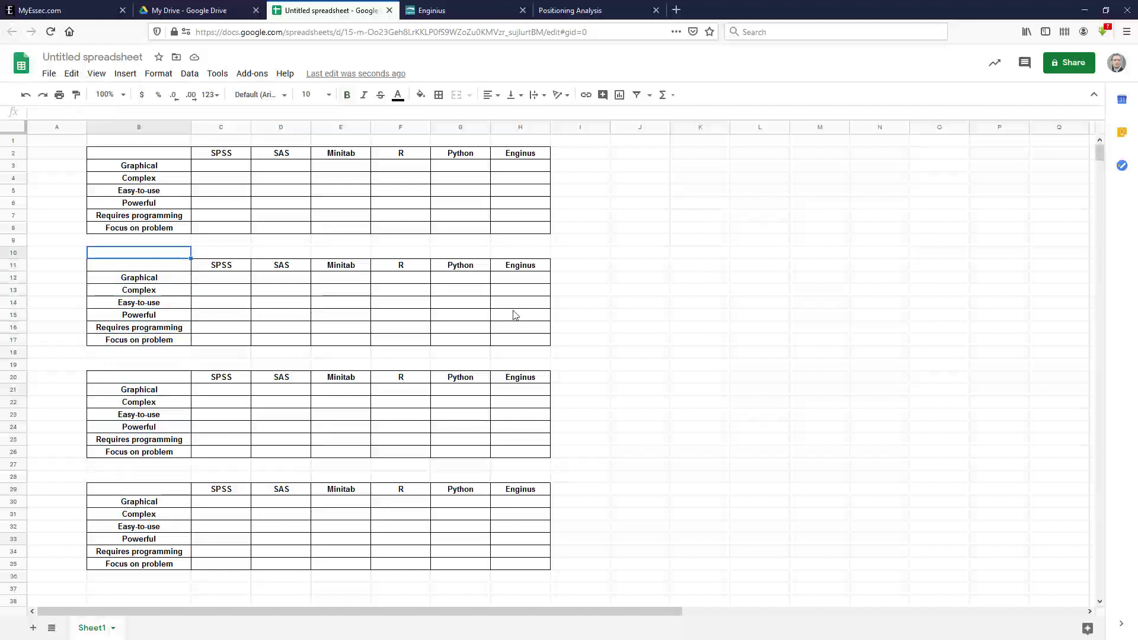
# Step: Label the three copied tables with red, bold respondent names in B10, B19 and B28
pyautogui.click(398, 96)
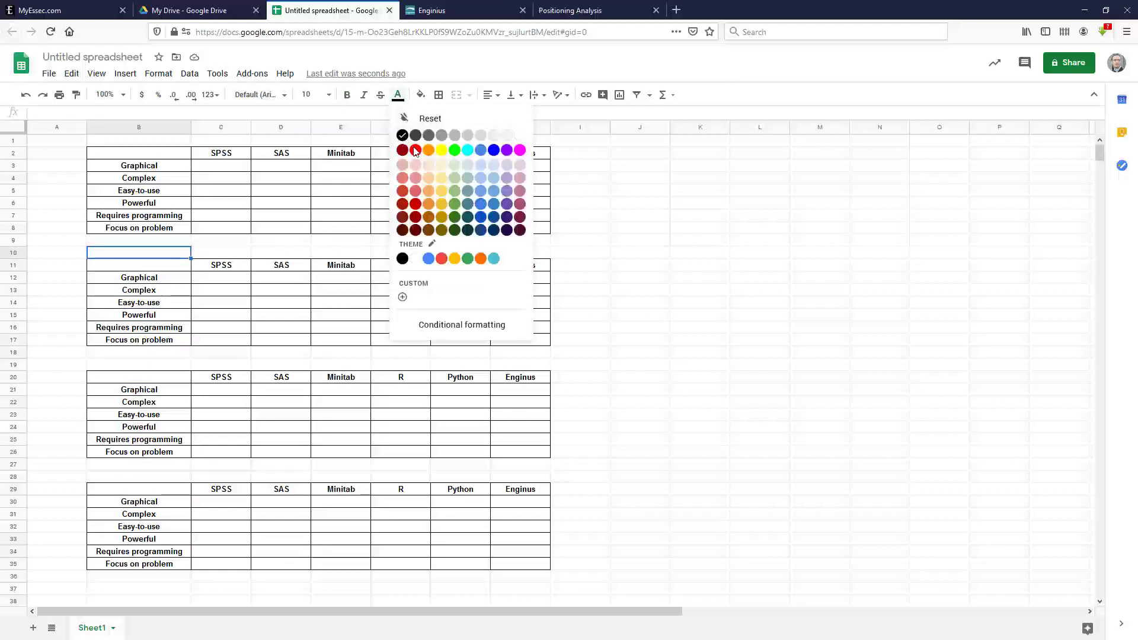
pyautogui.click(415, 150)
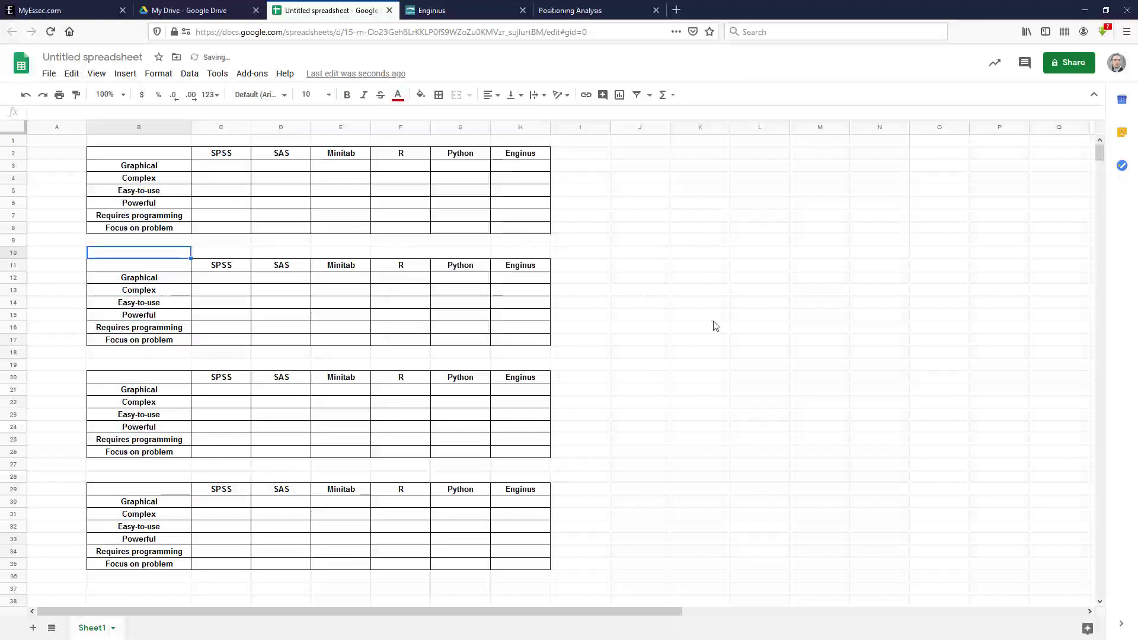
pyautogui.write('Mike')
pyautogui.hotkey('ctrl', 'b')
pyautogui.hotkey('ctrl', 'c')
pyautogui.press('Down')
pyautogui.press('Down')
pyautogui.press('Down')
pyautogui.press('Down')
pyautogui.press('Down')
pyautogui.press('Down')
pyautogui.press('Down')
pyautogui.press('Down')
pyautogui.press('Down')
pyautogui.hotkey('ctrl', 'v')
pyautogui.write('Steve')
pyautogui.press('Return')
pyautogui.press('Down')
pyautogui.press('Down')
pyautogui.press('Down')
pyautogui.press('Down')
pyautogui.press('Down')
pyautogui.press('Down')
pyautogui.press('Down')
pyautogui.press('Down')
pyautogui.hotkey('ctrl', 'v')
pyautogui.write('Arnaud')
pyautogui.press('Up')
pyautogui.press('Down')
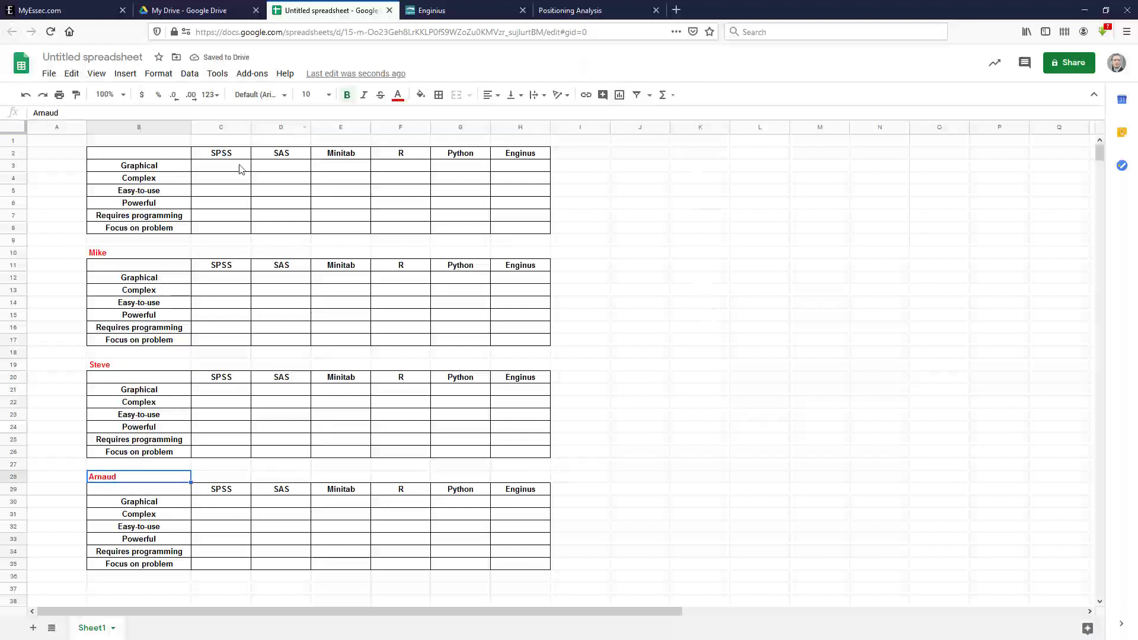
# Step: Shade the first table's rating cells C3:H8 light grey
pyautogui.moveTo(242, 167); pyautogui.dragTo(495, 228)
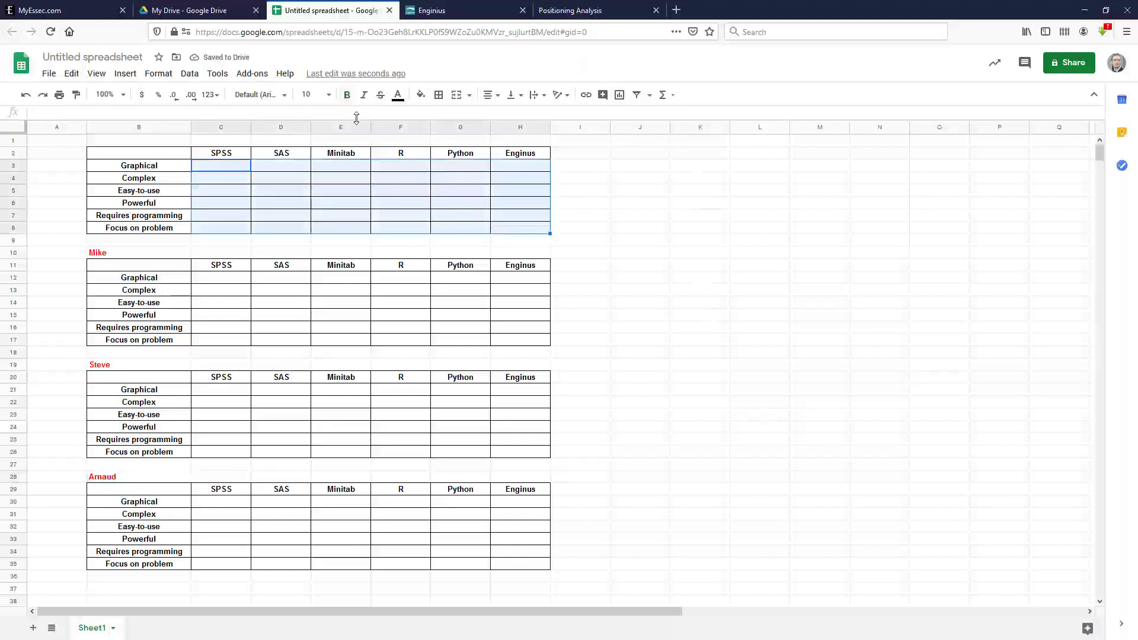
pyautogui.click(421, 95)
pyautogui.click(502, 135)
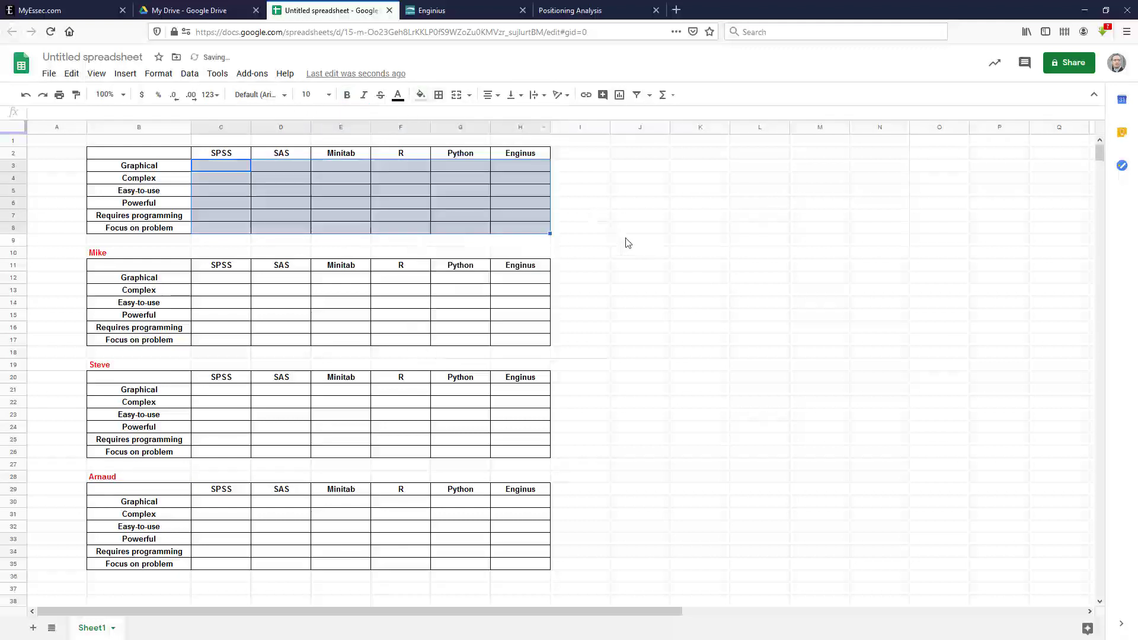
pyautogui.click(616, 243)
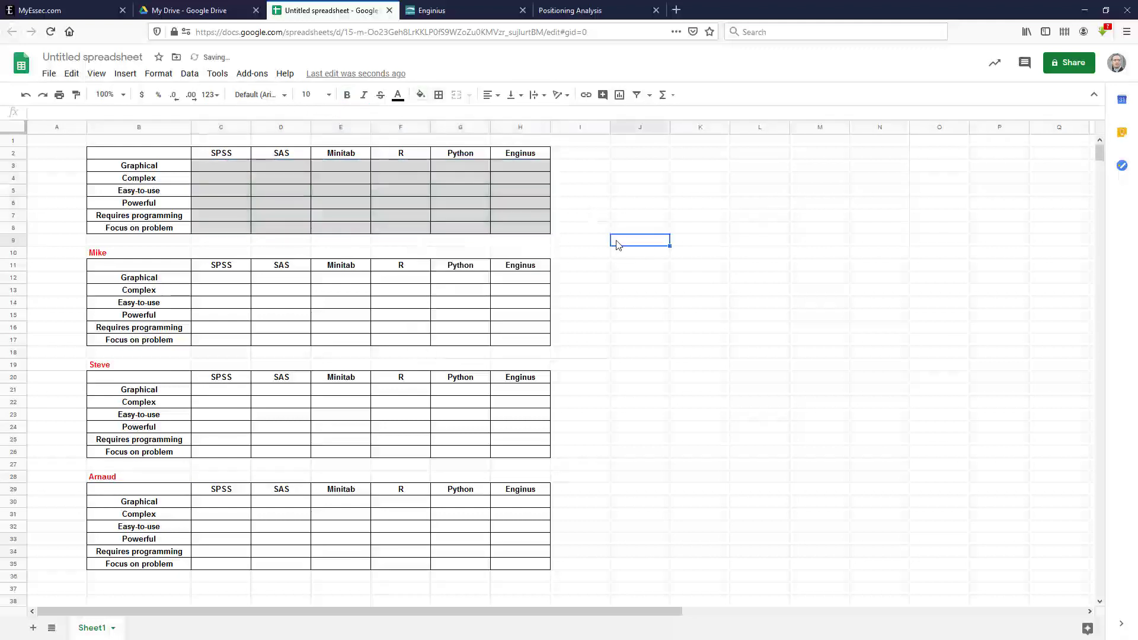
pyautogui.click(1067, 64)
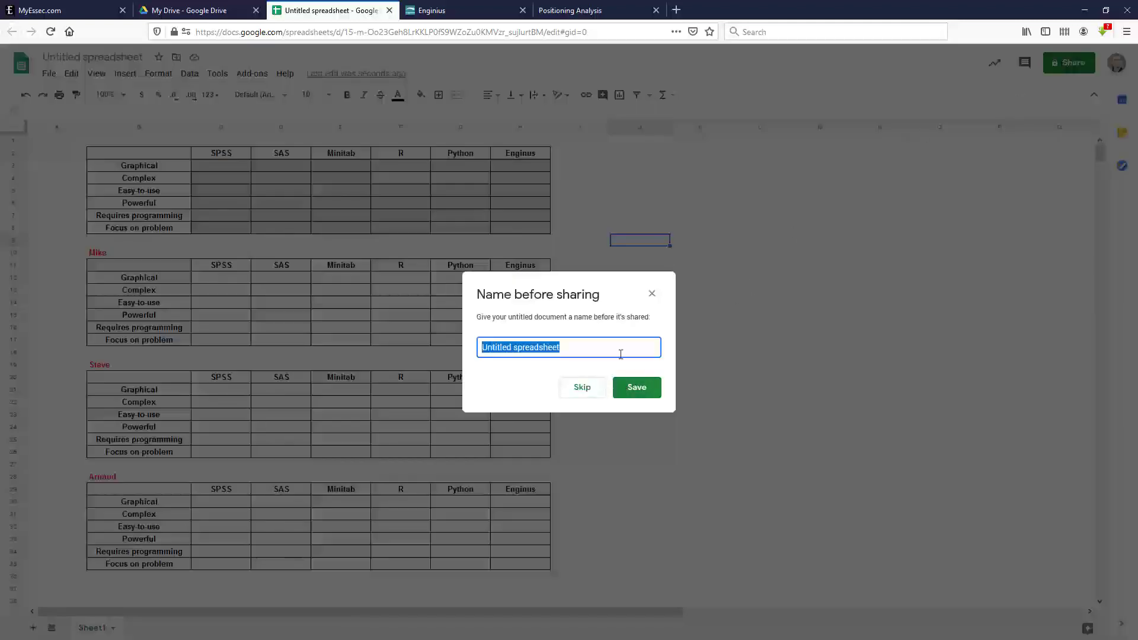
pyautogui.click(652, 294)
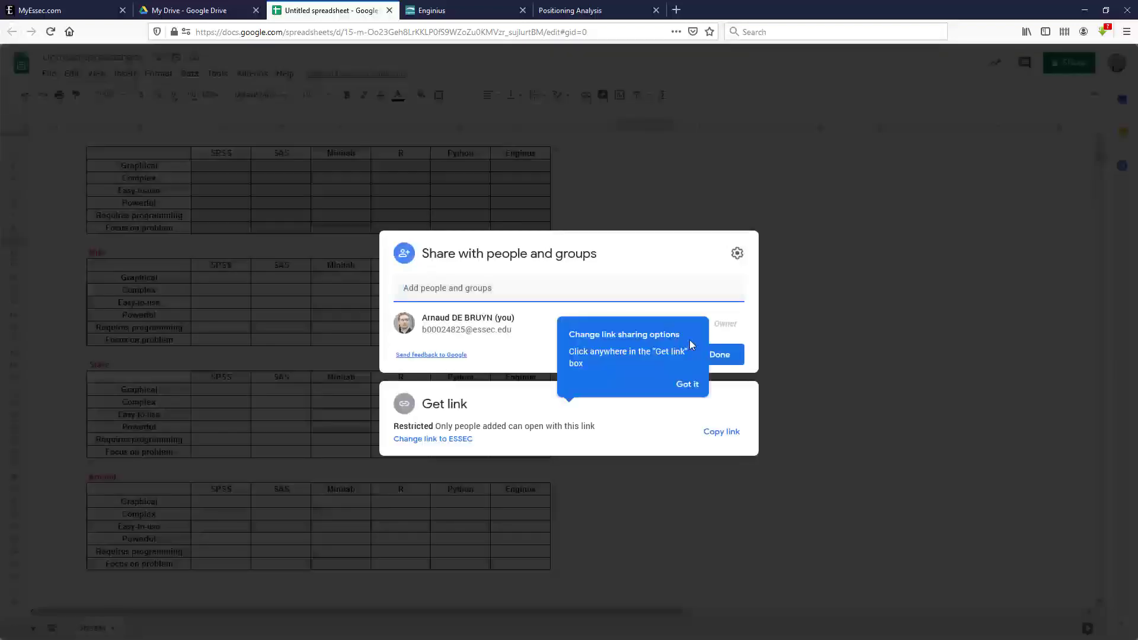
pyautogui.click(737, 253)
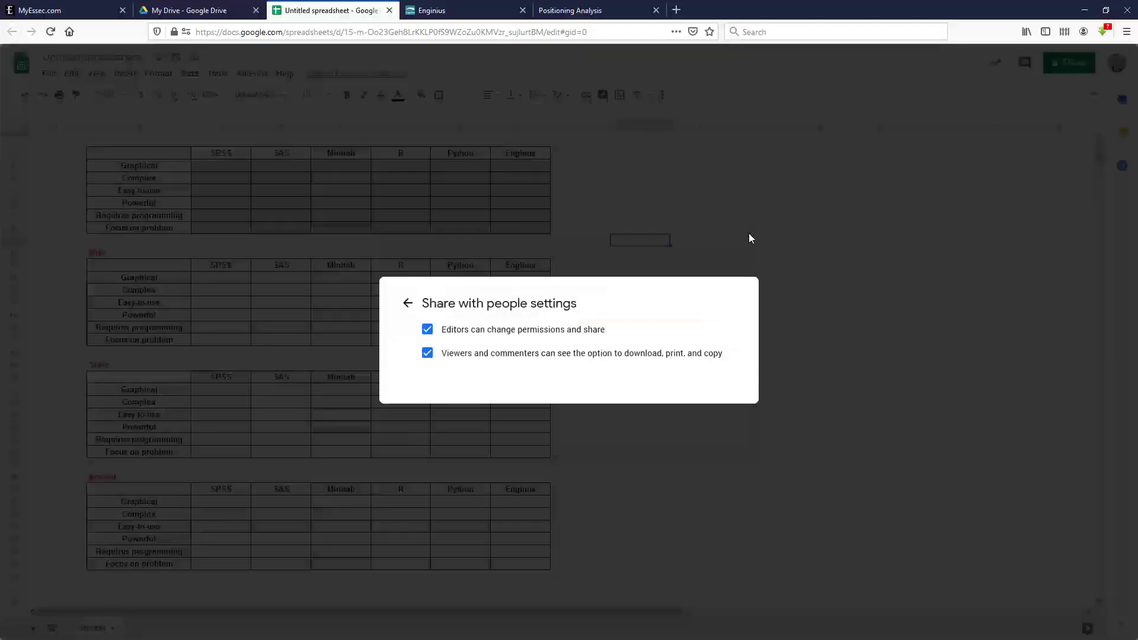
pyautogui.click(645, 254)
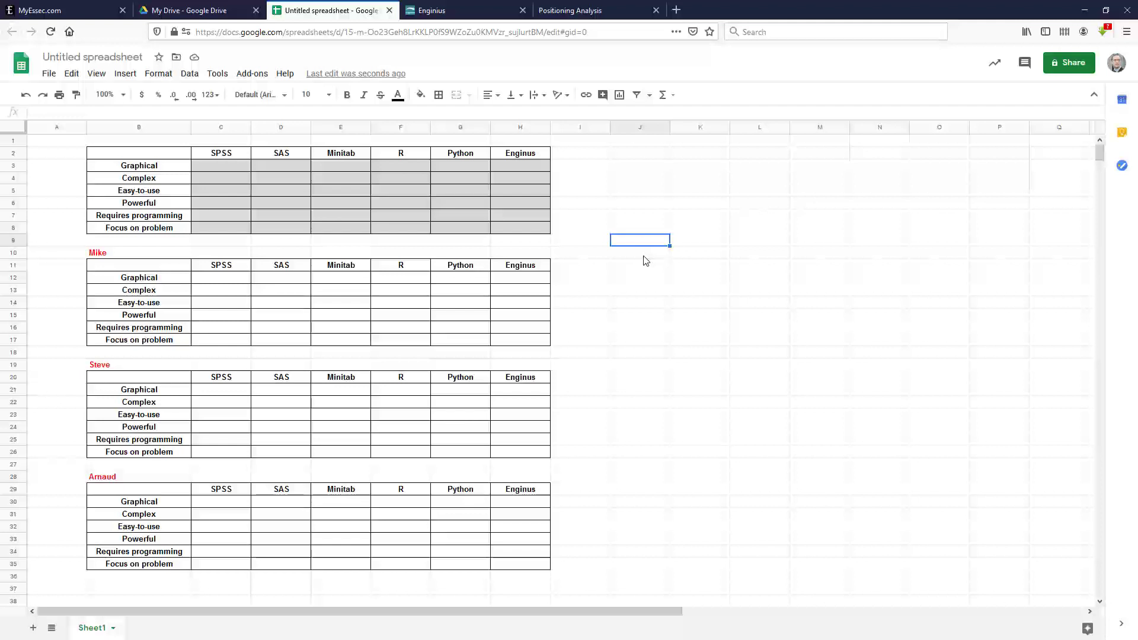
# Step: Enter Graphical ratings 3, 2, 3, 1, 1, 5 in the last respondent table, then select second-table ratings
pyautogui.click(215, 504)
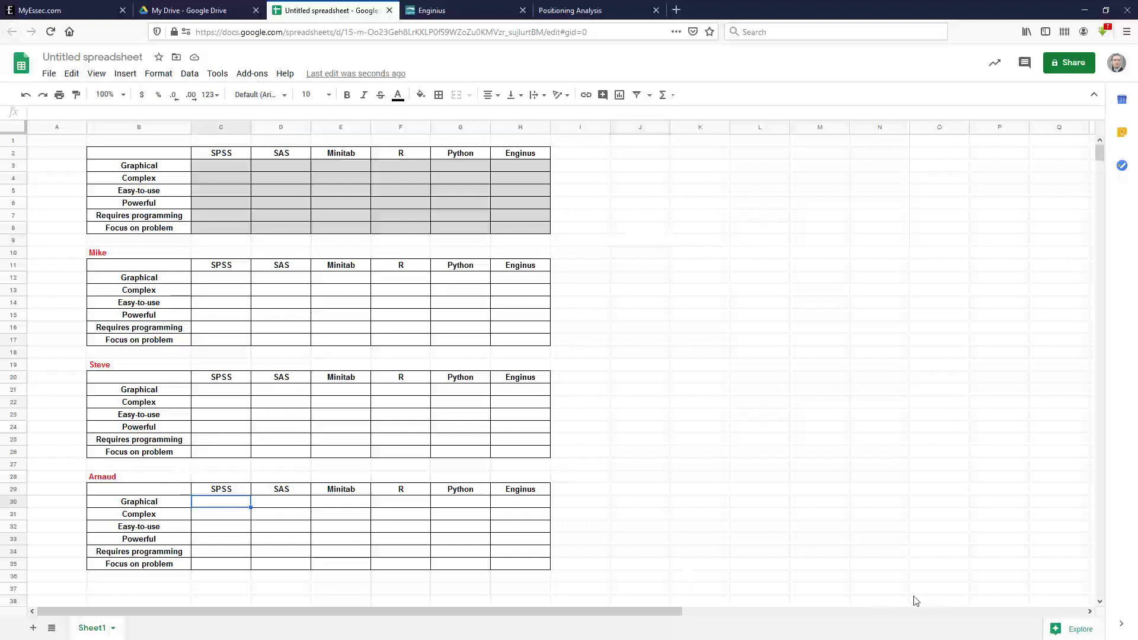
pyautogui.write('3')
pyautogui.press('Tab')
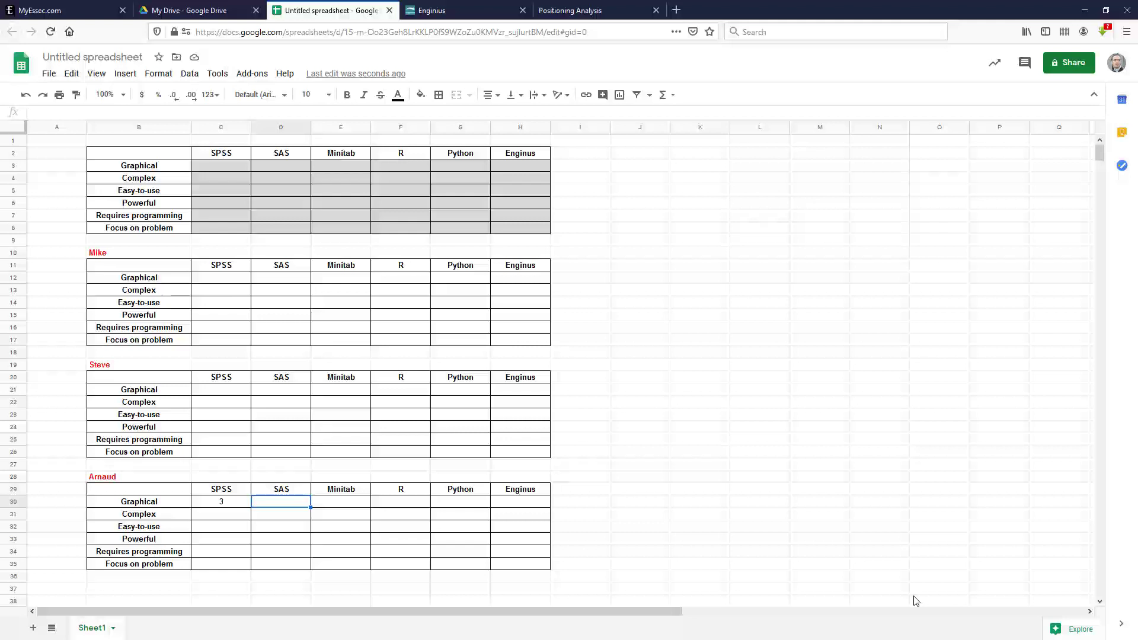
pyautogui.write('2')
pyautogui.press('Tab')
pyautogui.write('3')
pyautogui.press('Tab')
pyautogui.write('1')
pyautogui.press('Tab')
pyautogui.write('1')
pyautogui.press('Tab')
pyautogui.write('5')
pyautogui.press('Return')
pyautogui.press('Left')
pyautogui.press('Left')
pyautogui.press('Left')
pyautogui.press('Left')
pyautogui.press('Left')
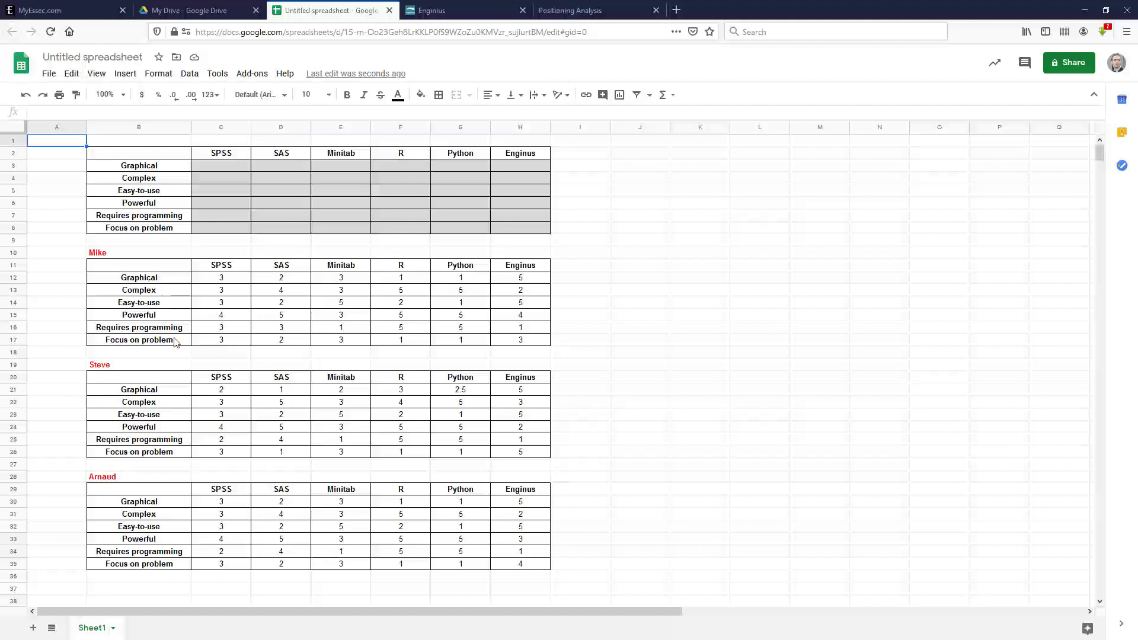
pyautogui.moveTo(219, 279); pyautogui.dragTo(508, 287)
pyautogui.moveTo(239, 286); pyautogui.dragTo(237, 342)
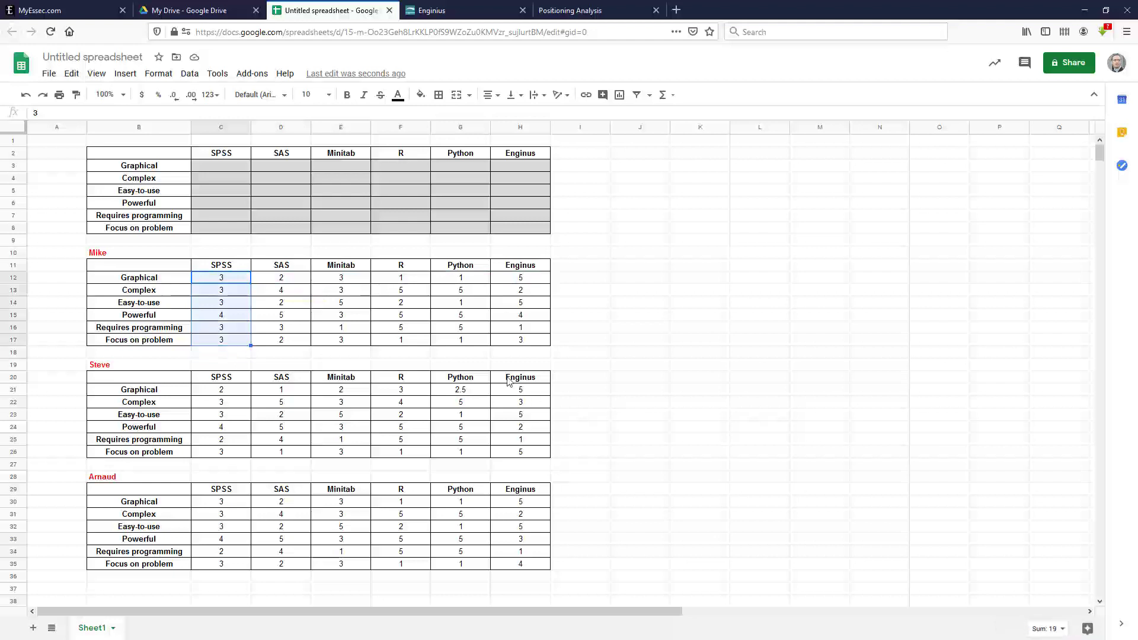
# Step: Enter =AVERAGE(C30,C21,C12) in C3 to average the three SPSS Graphical ratings
pyautogui.click(215, 167)
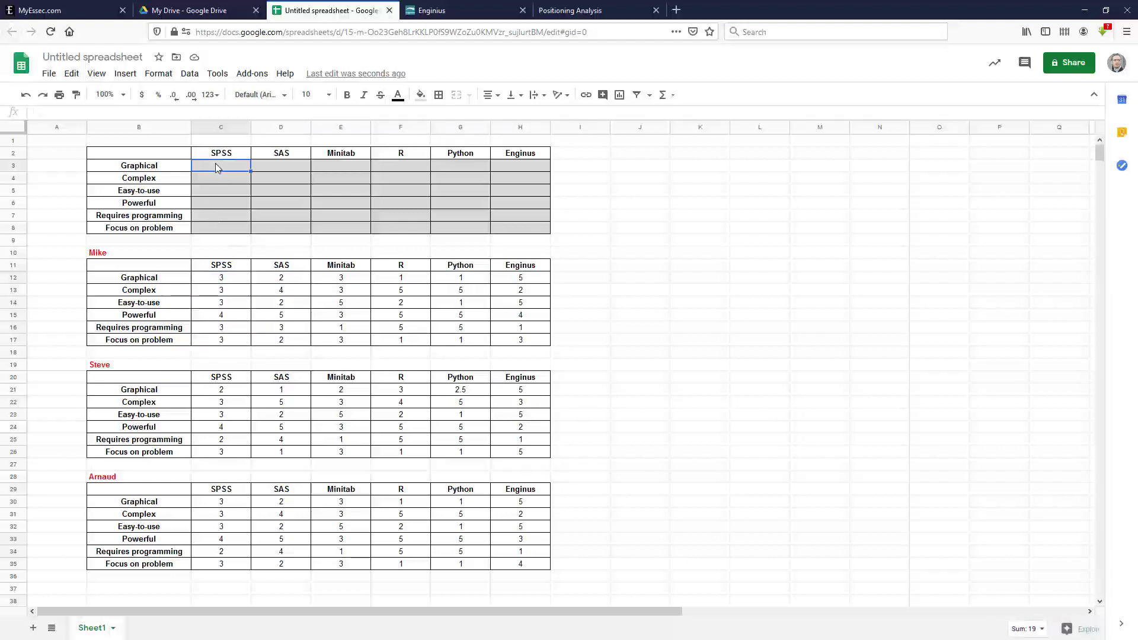
pyautogui.write('=ave')
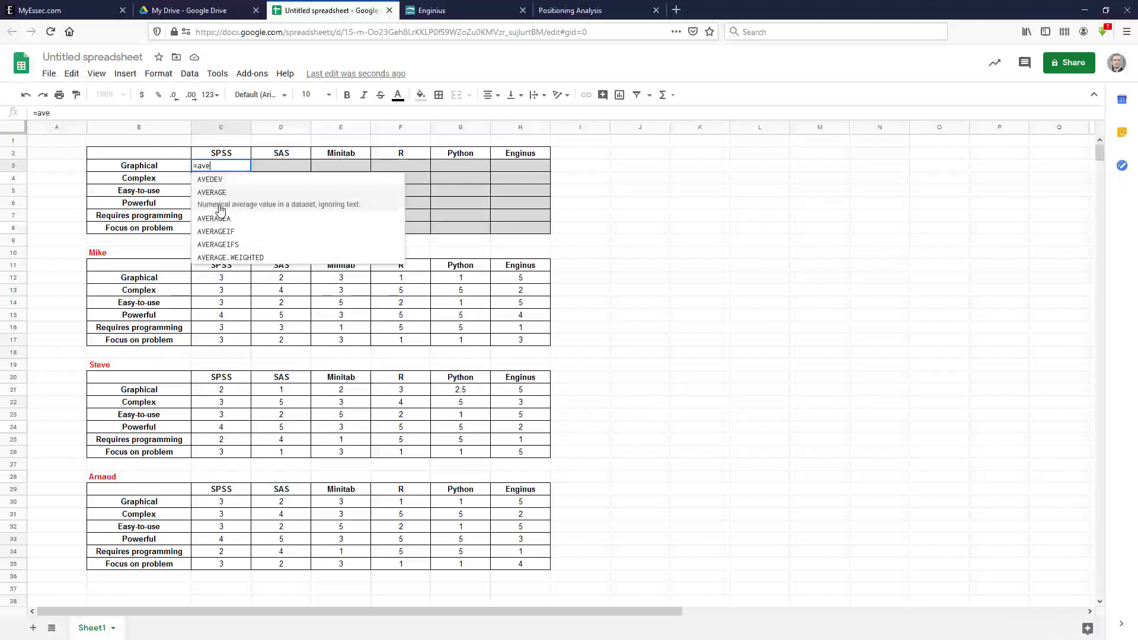
pyautogui.click(217, 206)
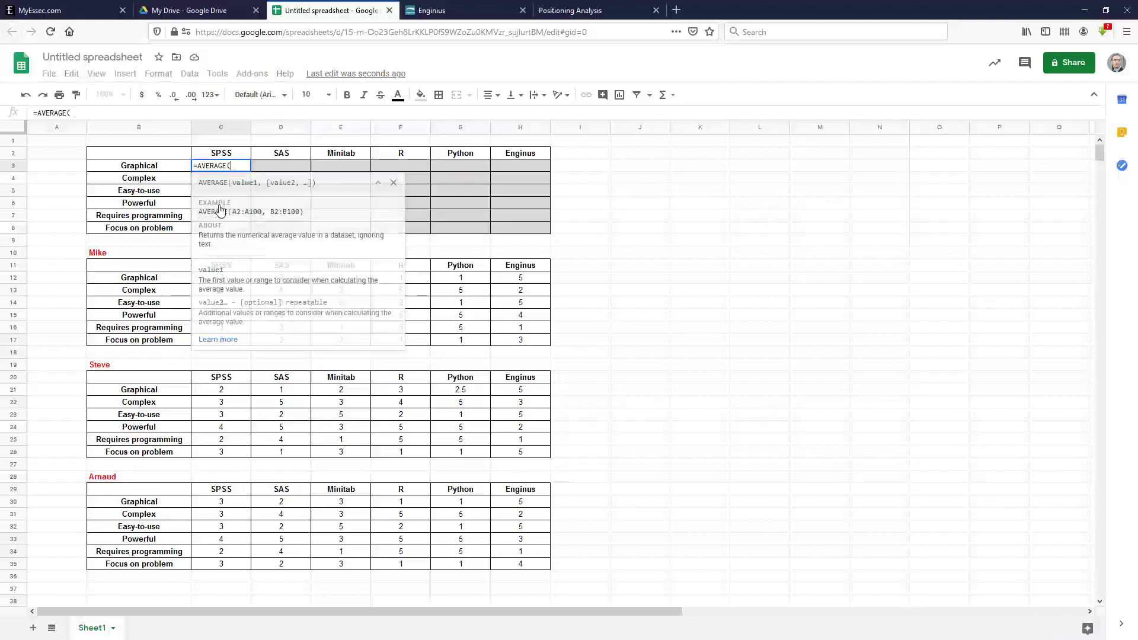
pyautogui.click(226, 503)
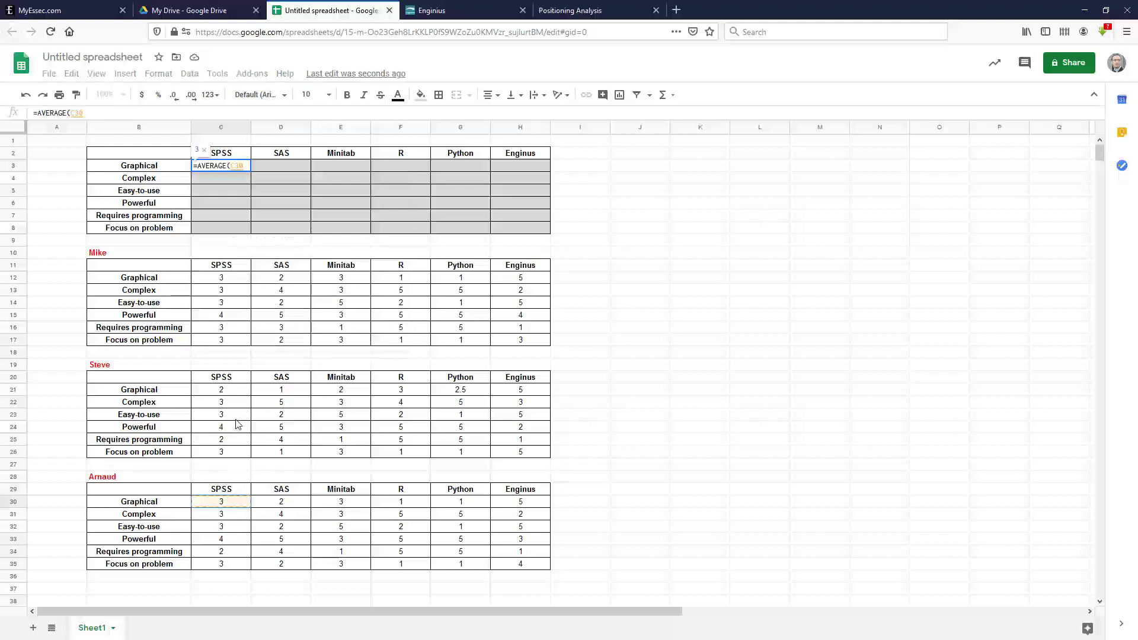
pyautogui.write(',')
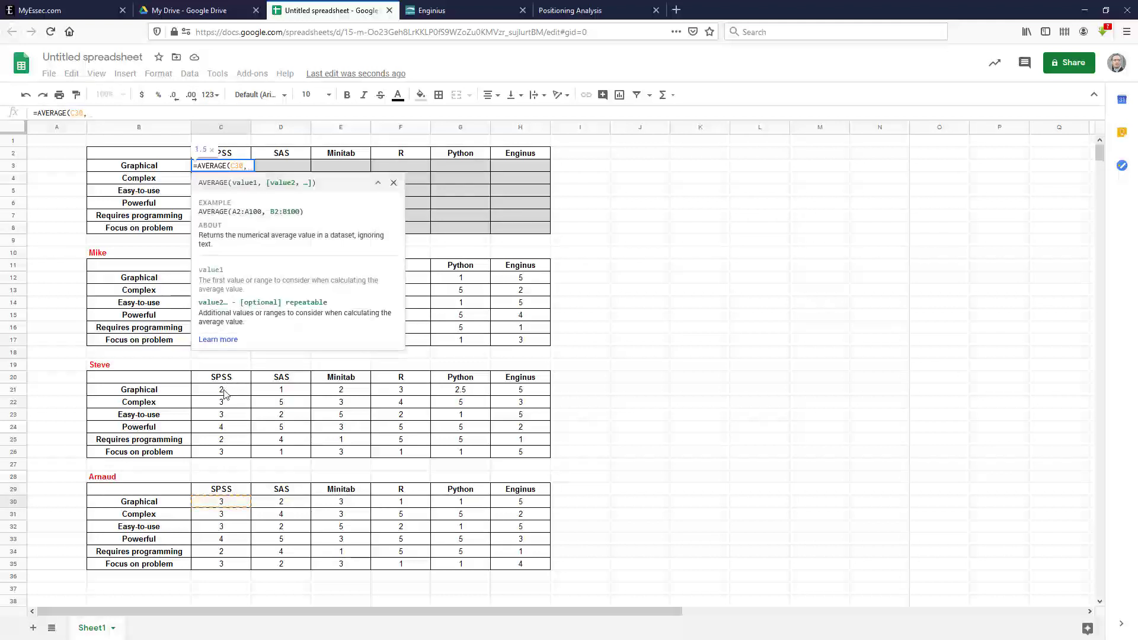
pyautogui.click(224, 391)
pyautogui.write(',')
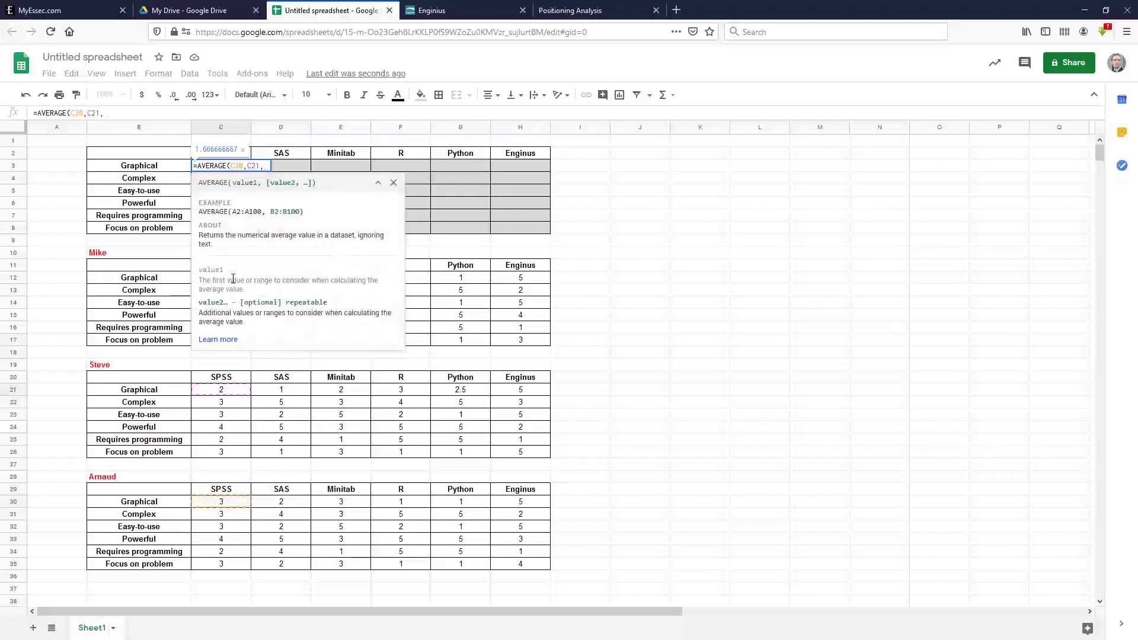
pyautogui.click(133, 278)
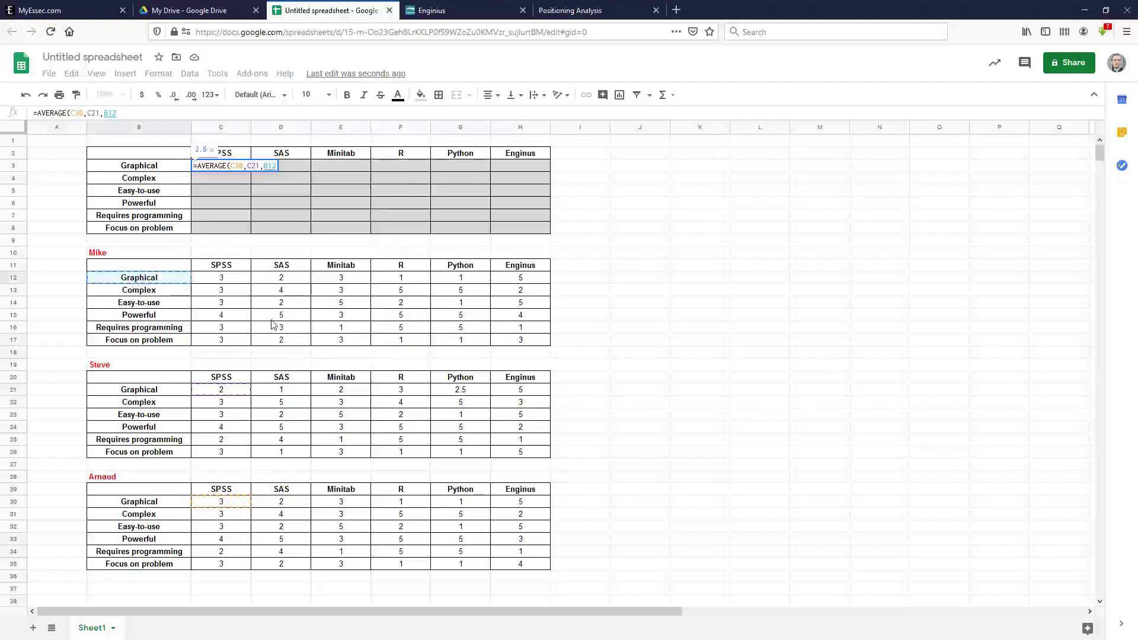
pyautogui.press('Right')
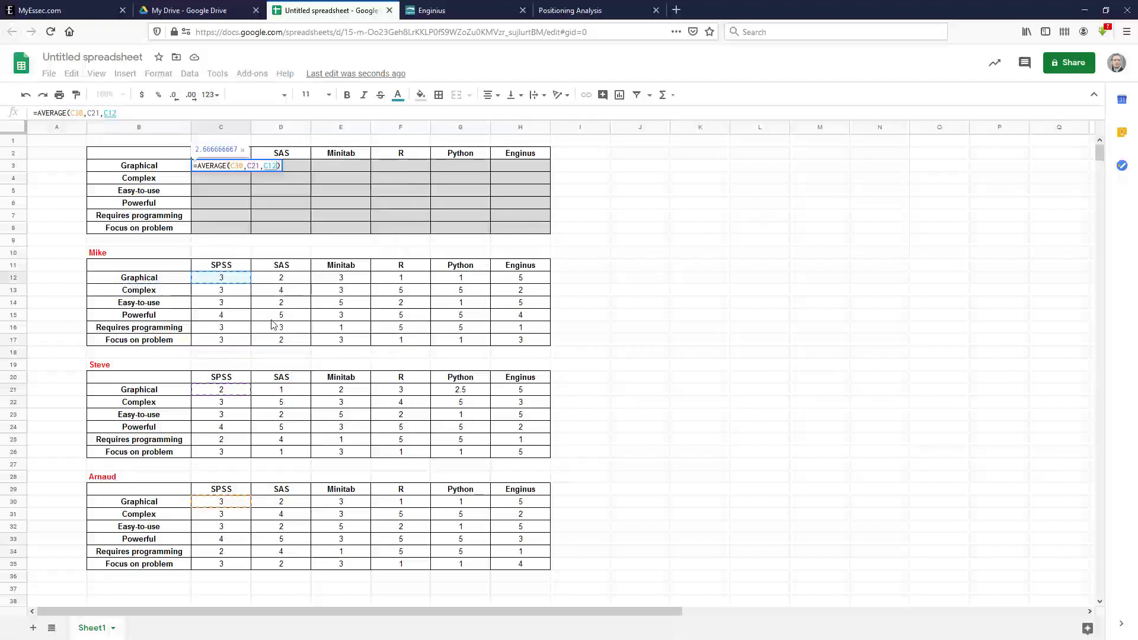
pyautogui.press('Return')
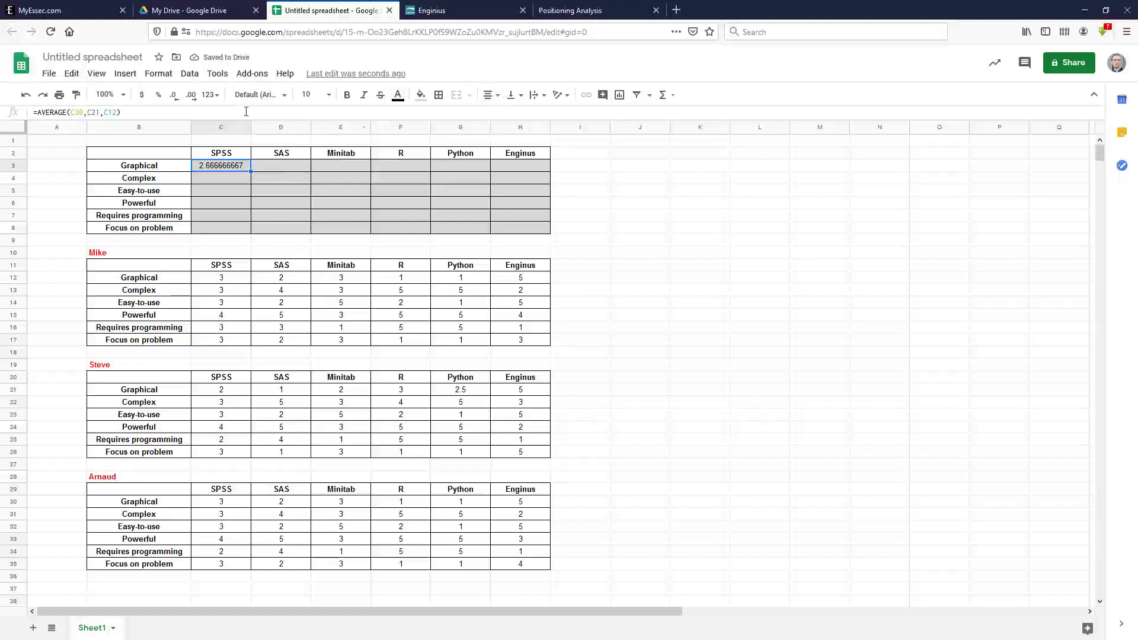
# Step: Format C3 to show two decimal places, displaying 2.67
pyautogui.click(193, 98)
pyautogui.click(177, 98)
pyautogui.click(176, 99)
pyautogui.click(177, 98)
pyautogui.click(177, 99)
pyautogui.click(176, 98)
pyautogui.click(176, 99)
pyautogui.click(177, 98)
pyautogui.click(176, 98)
pyautogui.click(189, 98)
# Step: Paste the C3 average formula across the whole C3:H8 summary grid
pyautogui.hotkey('shift', 'Down')
pyautogui.hotkey('shift', 'Down')
pyautogui.hotkey('shift', 'Down')
pyautogui.hotkey('shift', 'Down')
pyautogui.hotkey('shift', 'Down')
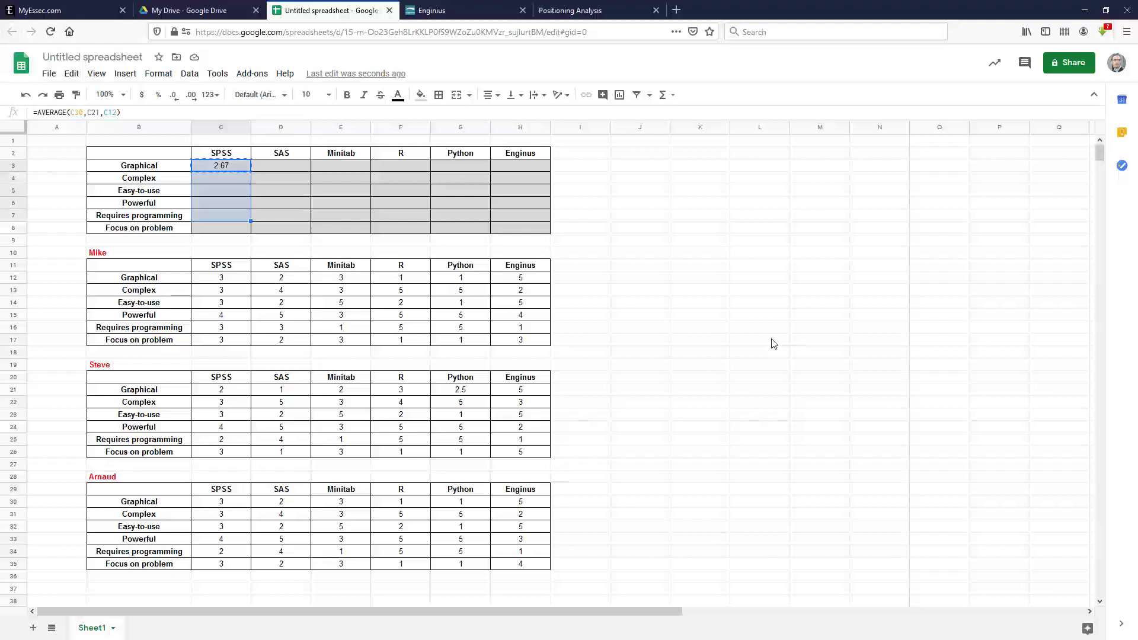
pyautogui.hotkey('shift', 'Right')
pyautogui.hotkey('shift', 'Right')
pyautogui.hotkey('shift', 'Right')
pyautogui.hotkey('shift', 'Right')
pyautogui.hotkey('shift', 'Right')
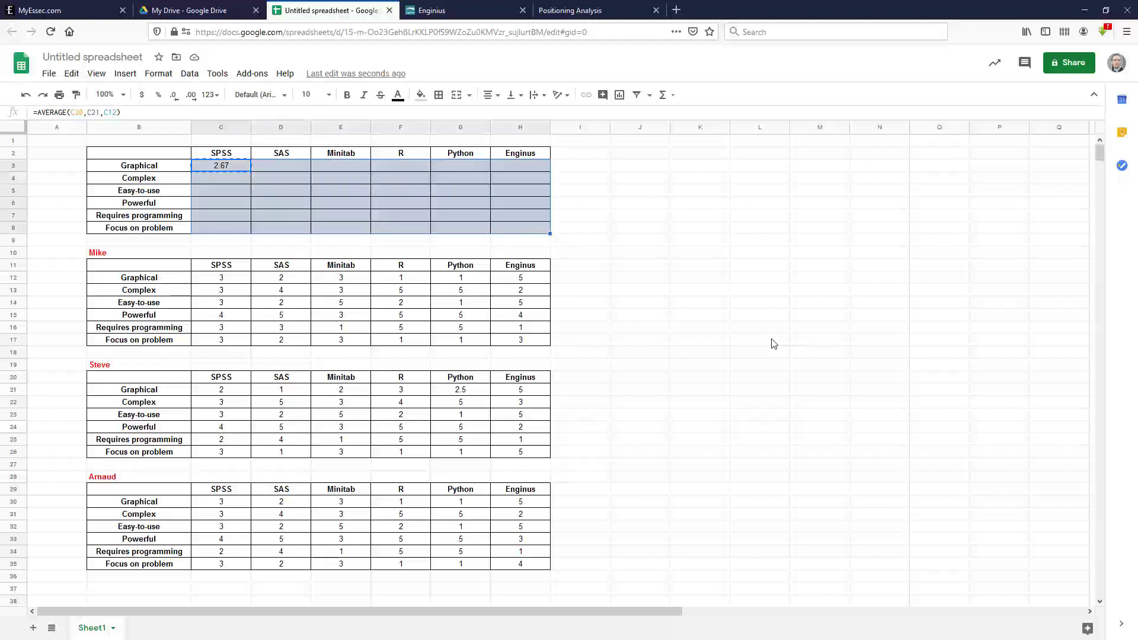
pyautogui.hotkey('ctrl', 'v')
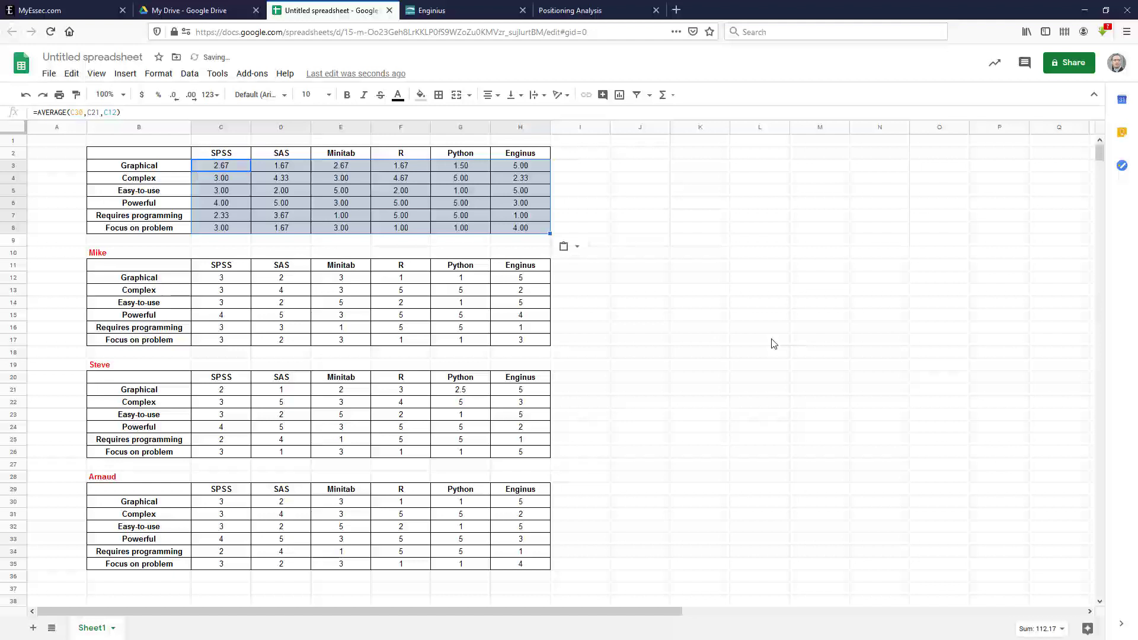
pyautogui.click(718, 355)
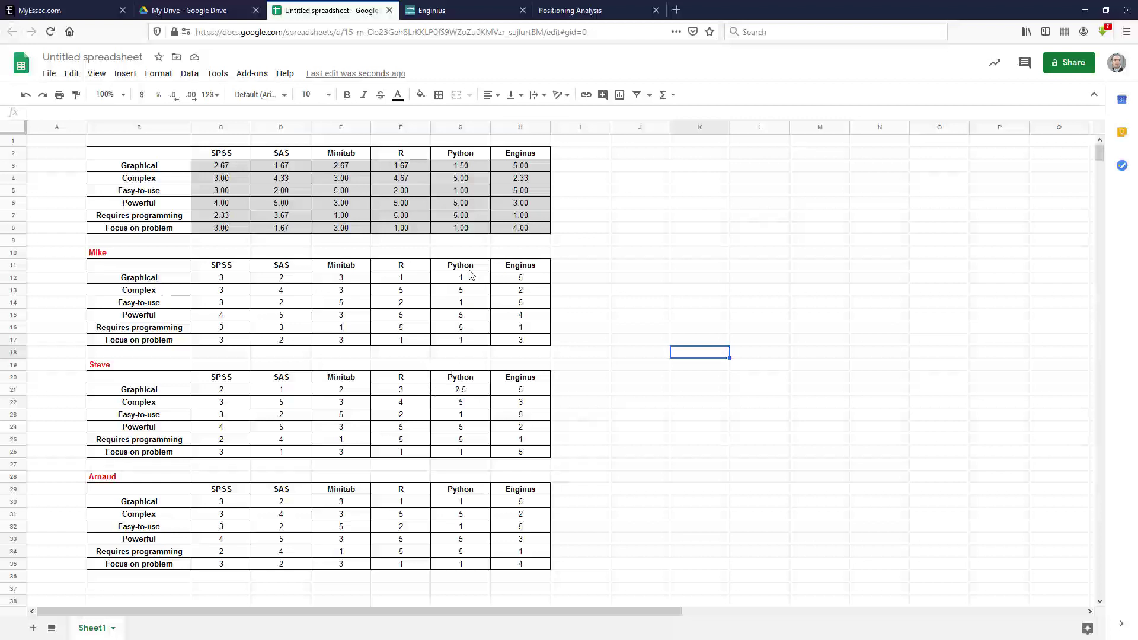
# Step: Clear the first respondent's Python ratings G12:G17, check the averages update, then restore them
pyautogui.moveTo(460, 277); pyautogui.dragTo(464, 343)
pyautogui.press('Delete')
pyautogui.press('Right')
pyautogui.press('Right')
pyautogui.press('Right')
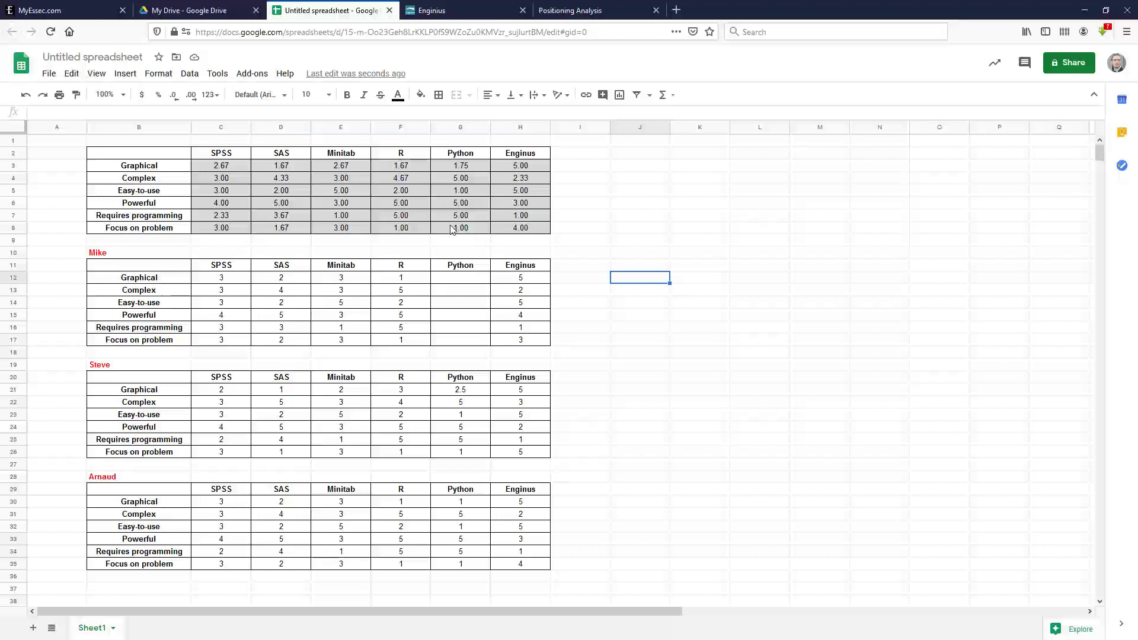
pyautogui.click(297, 180)
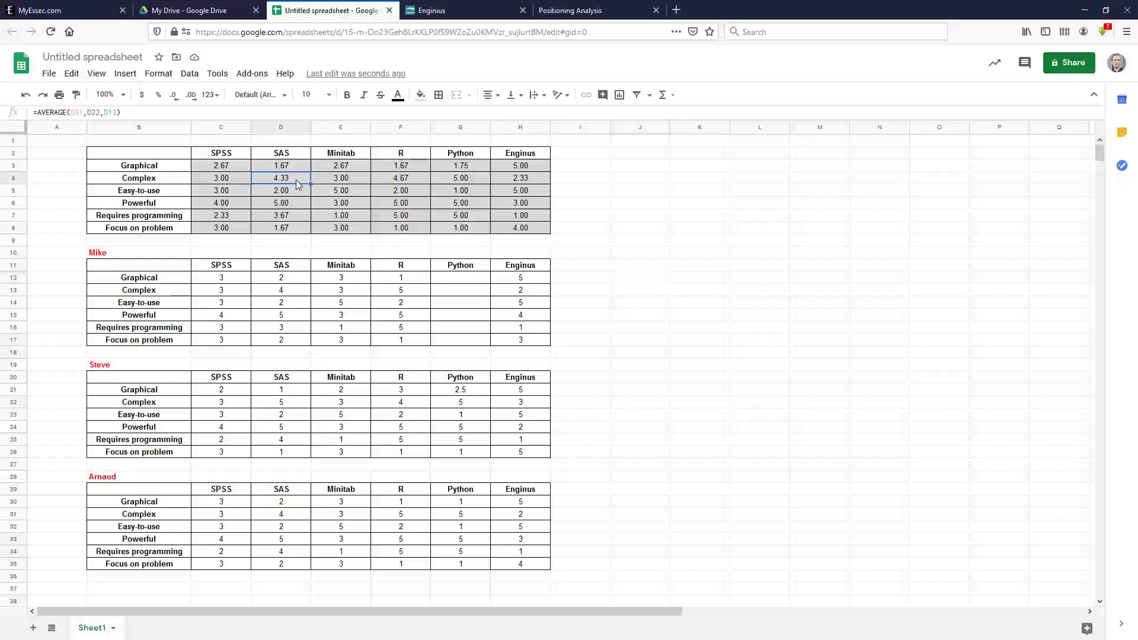
pyautogui.click(457, 178)
pyautogui.click(471, 278)
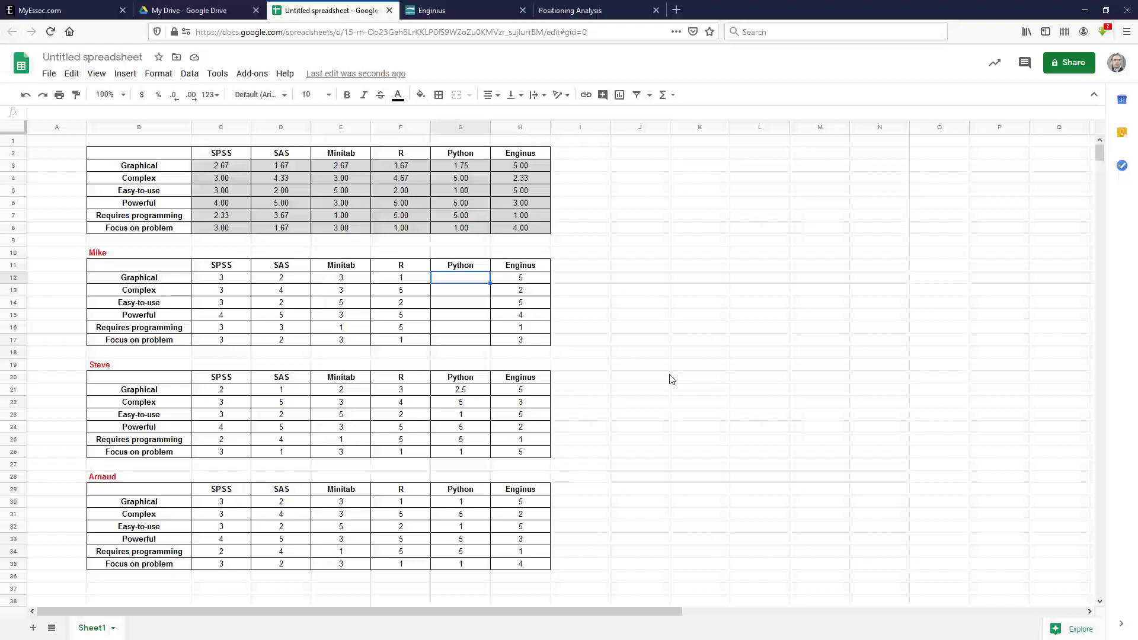
pyautogui.hotkey('ctrl', 'v')
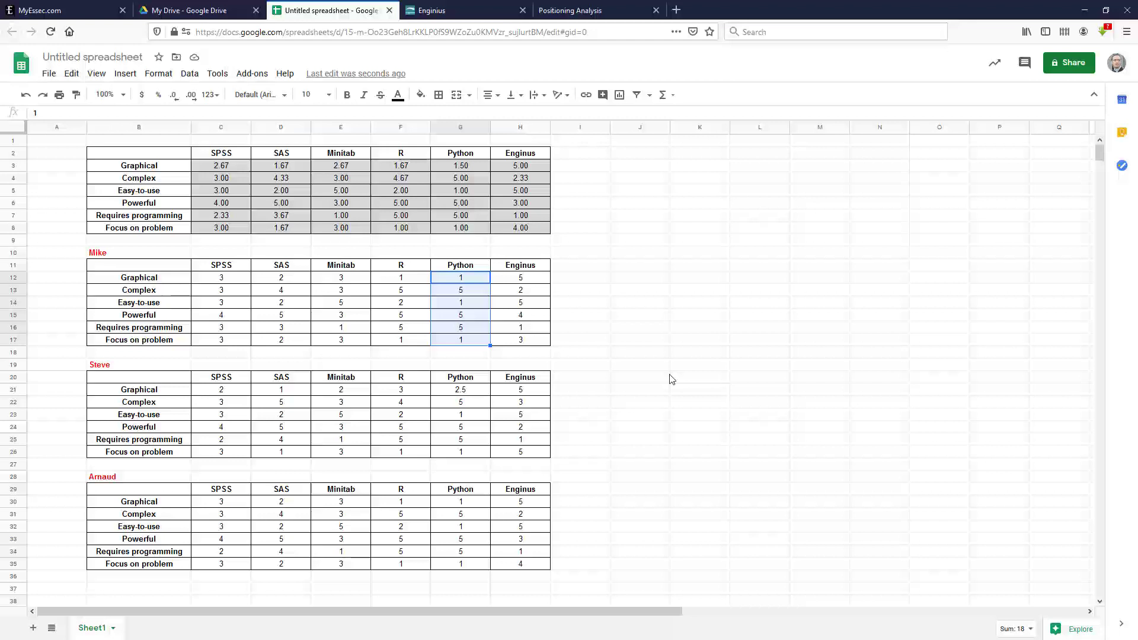
# Step: Copy the averaged summary table B2:H8
pyautogui.click(131, 156)
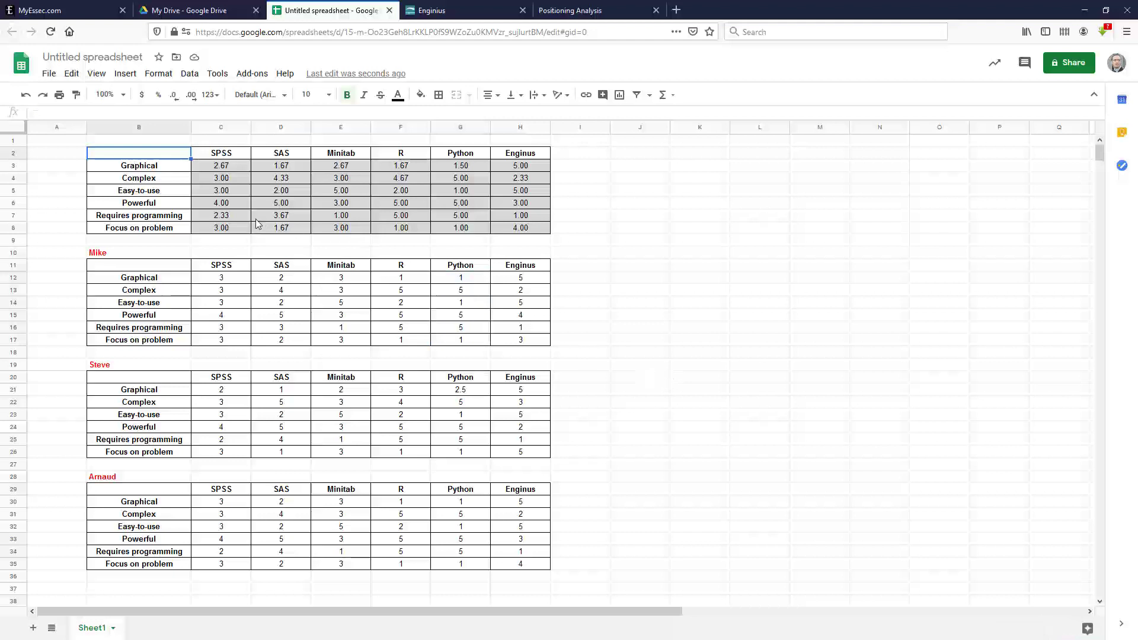
pyautogui.moveTo(165, 156); pyautogui.dragTo(508, 229)
pyautogui.hotkey('ctrl', 'c')
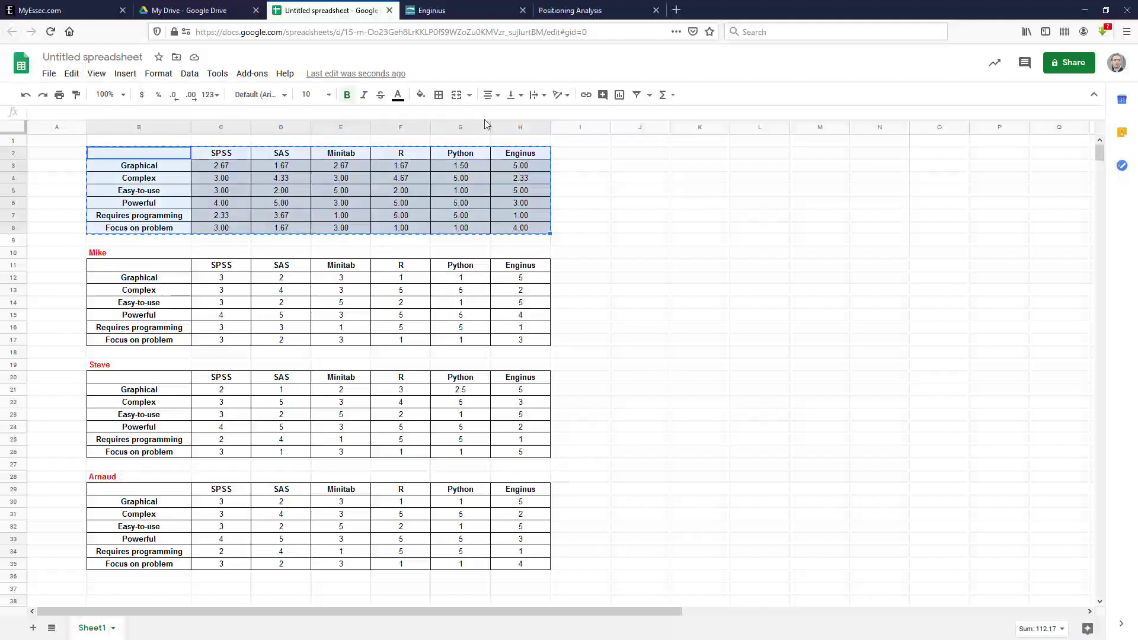
# Step: Paste the averaged summary table into the Enginius New data grid from its top-left cell
pyautogui.click(444, 12)
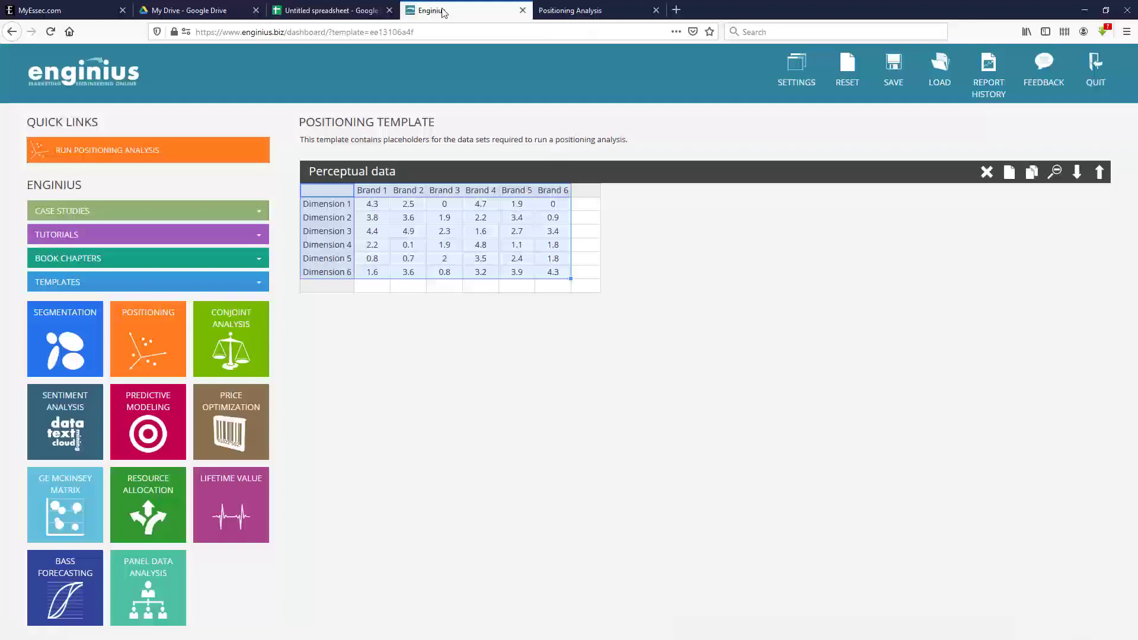
pyautogui.click(332, 193)
pyautogui.hotkey('ctrl', 'v')
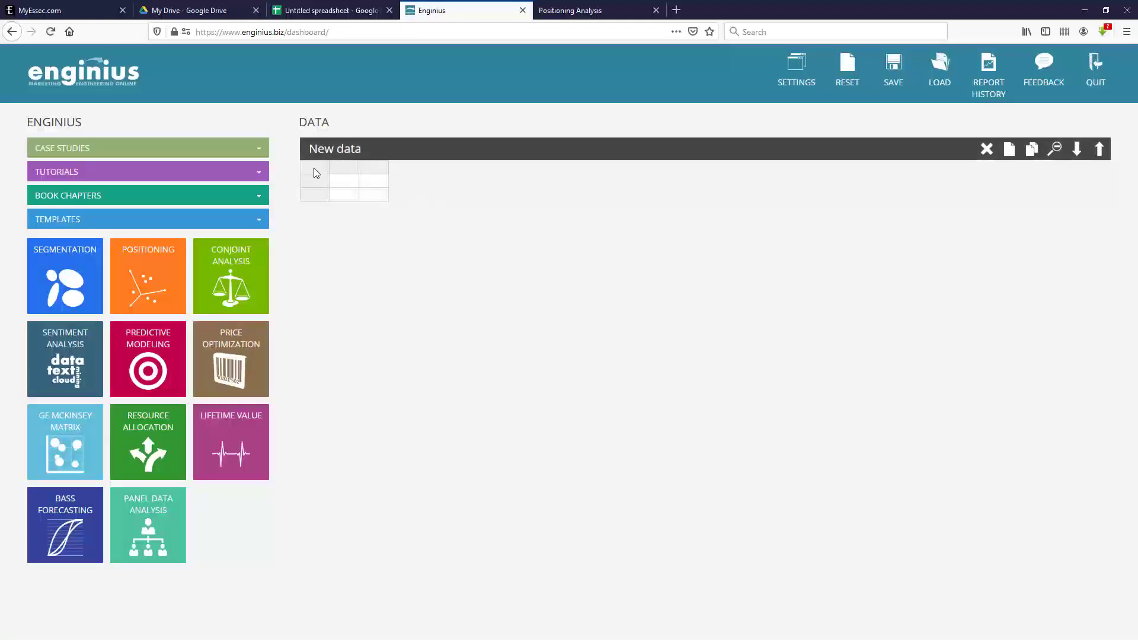
pyautogui.click(315, 167)
pyautogui.hotkey('ctrl', 'v')
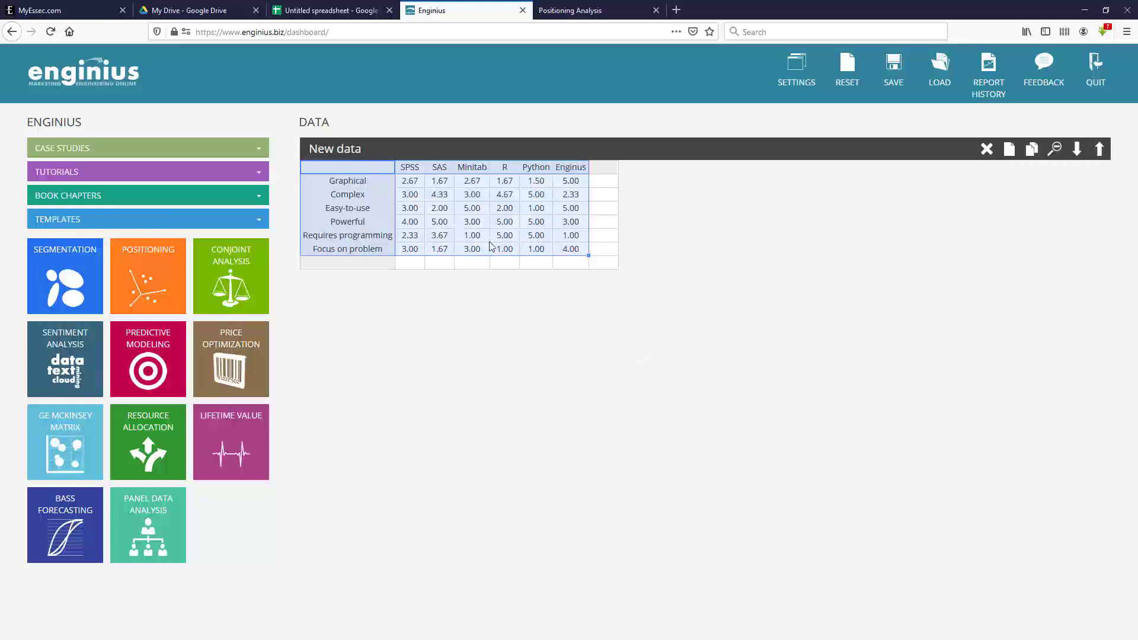
pyautogui.click(464, 211)
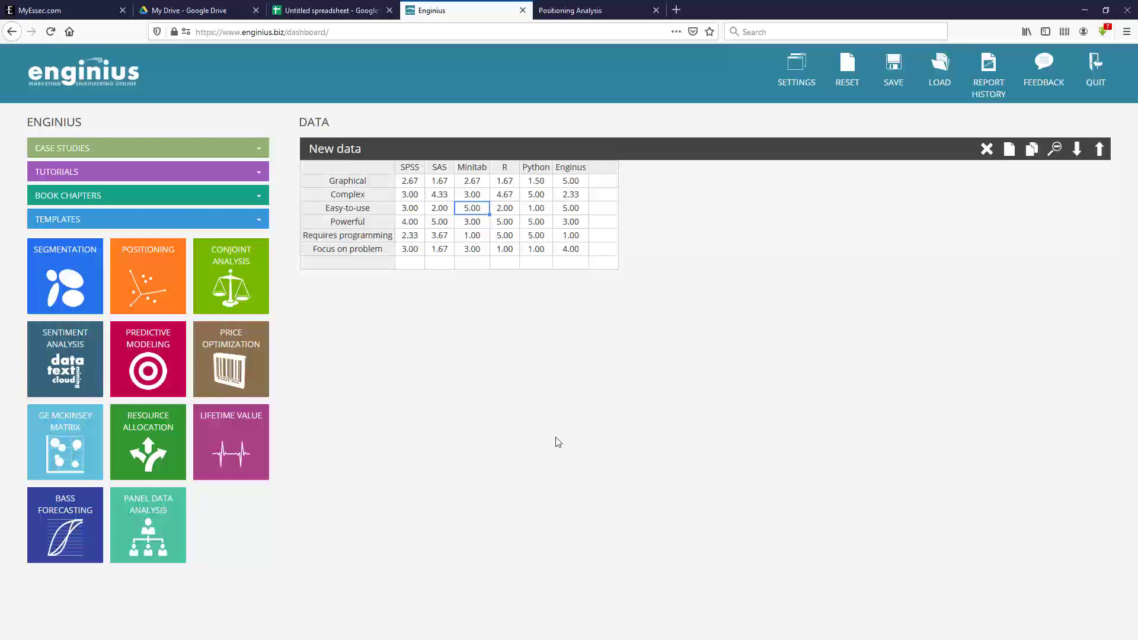
# Step: Glance at the earlier Positioning Analysis report, then return to the Untitled spreadsheet of rating tables
pyautogui.click(563, 15)
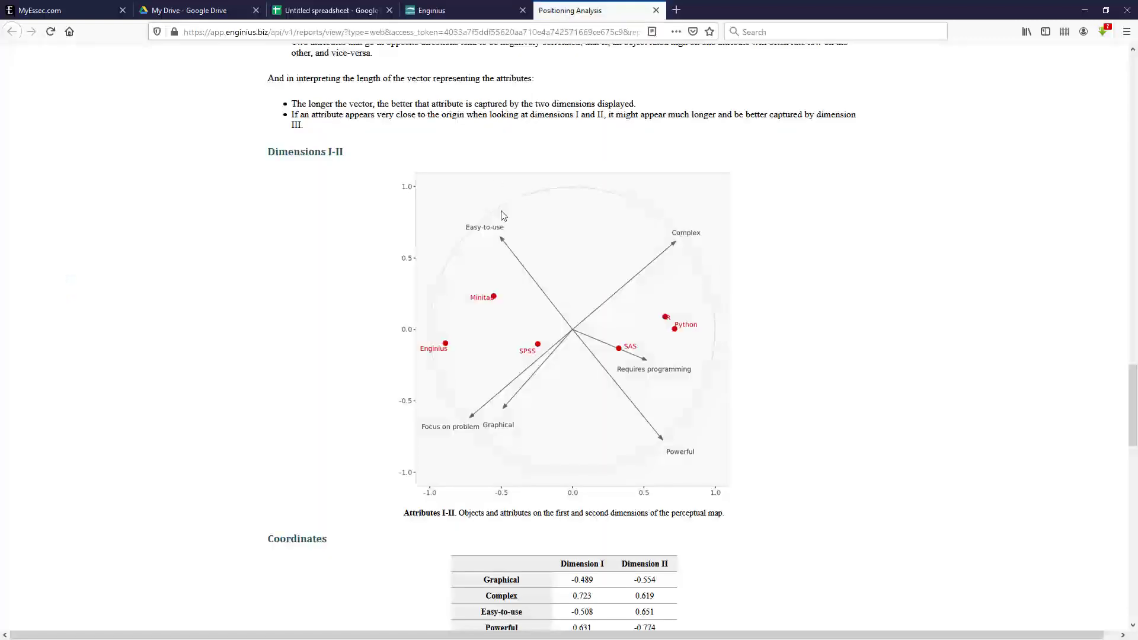
pyautogui.click(479, 16)
pyautogui.click(325, 15)
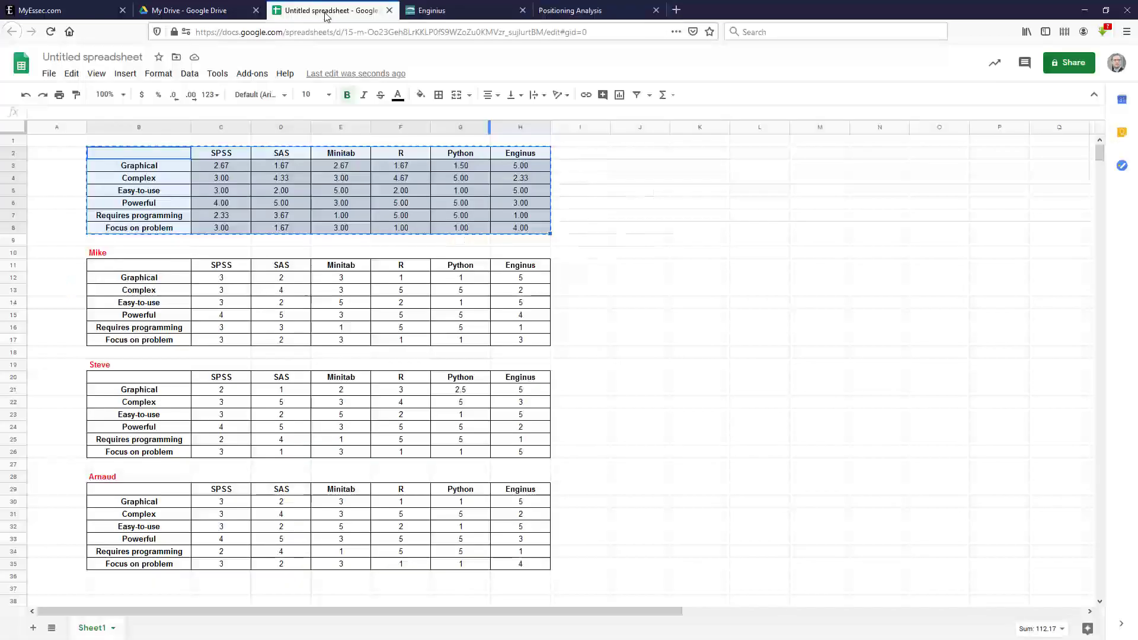
# Step: Back on the Enginius dashboard, open the Positioning dialog for the New data set
pyautogui.click(458, 12)
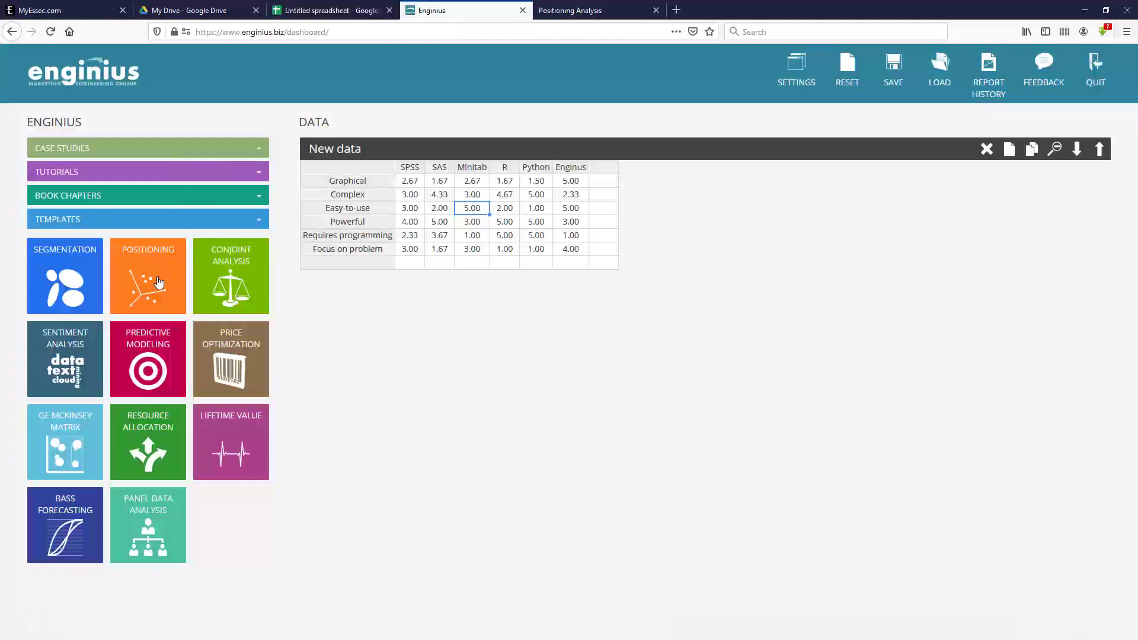
pyautogui.click(159, 283)
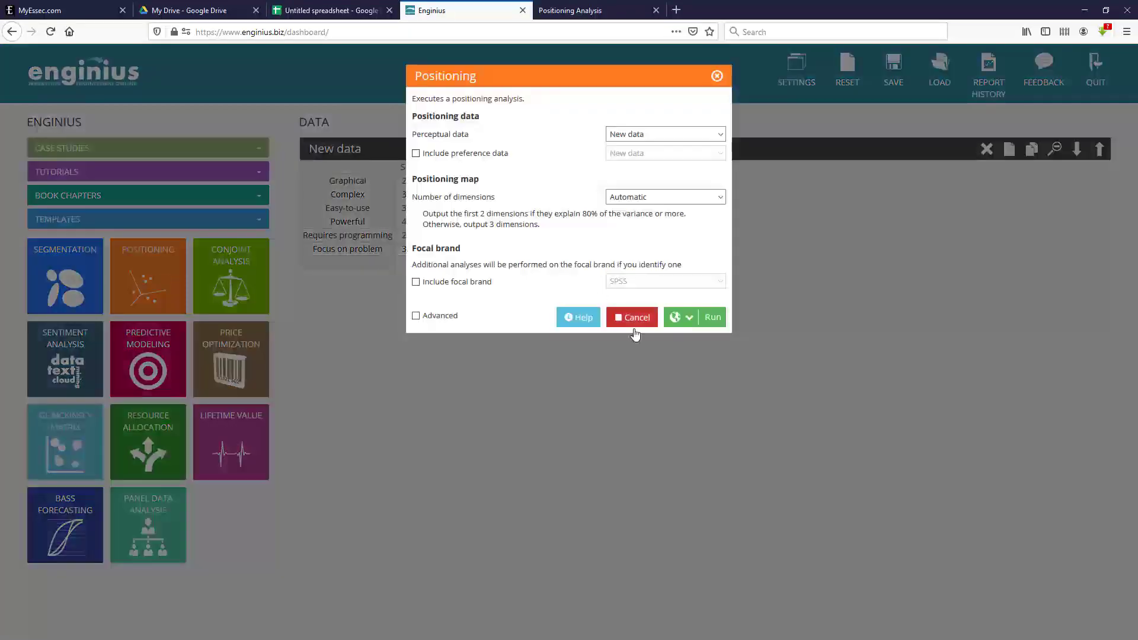
# Step: Cancel the Positioning dialog and rename the data set from New data to 'Perceptual data'
pyautogui.click(633, 322)
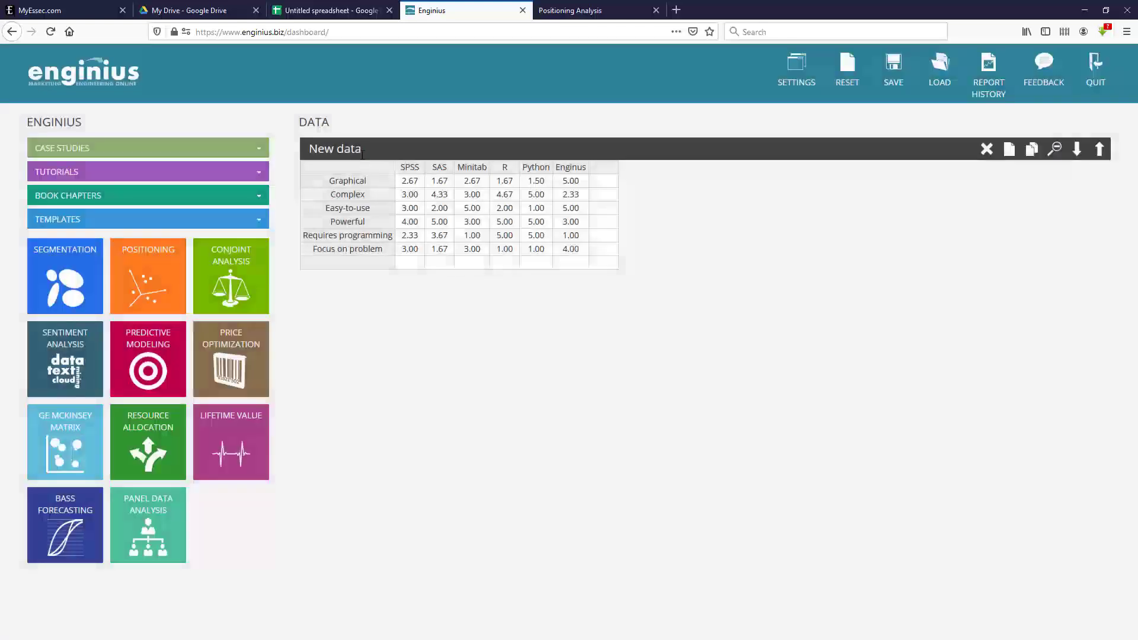
pyautogui.click(371, 150)
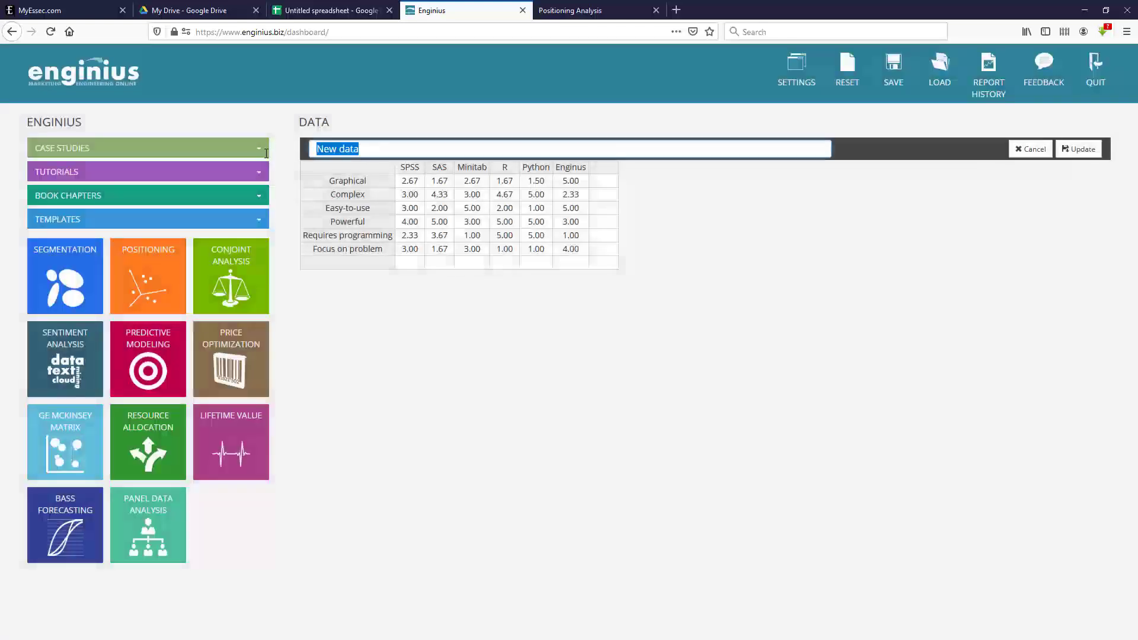
pyautogui.write('Percep')
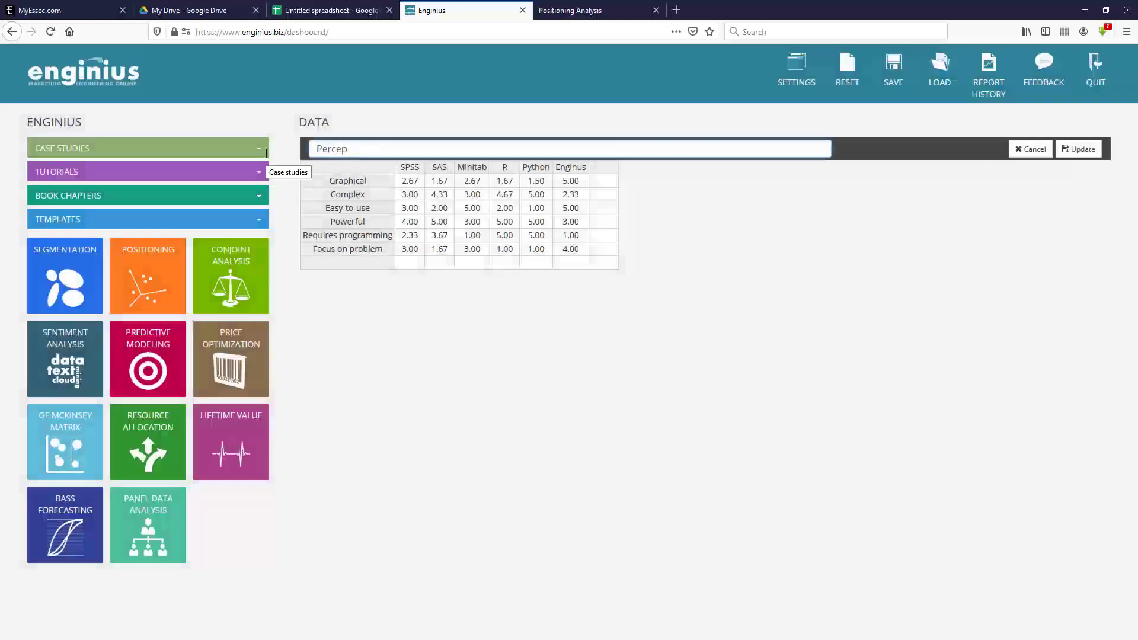
pyautogui.write('tual data')
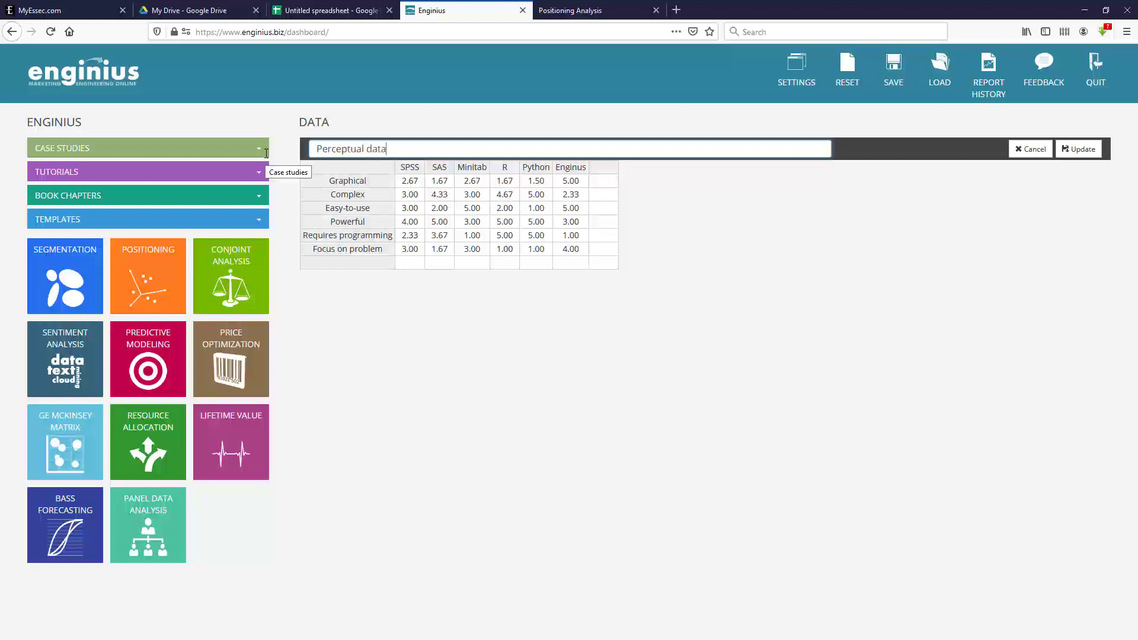
pyautogui.press('Return')
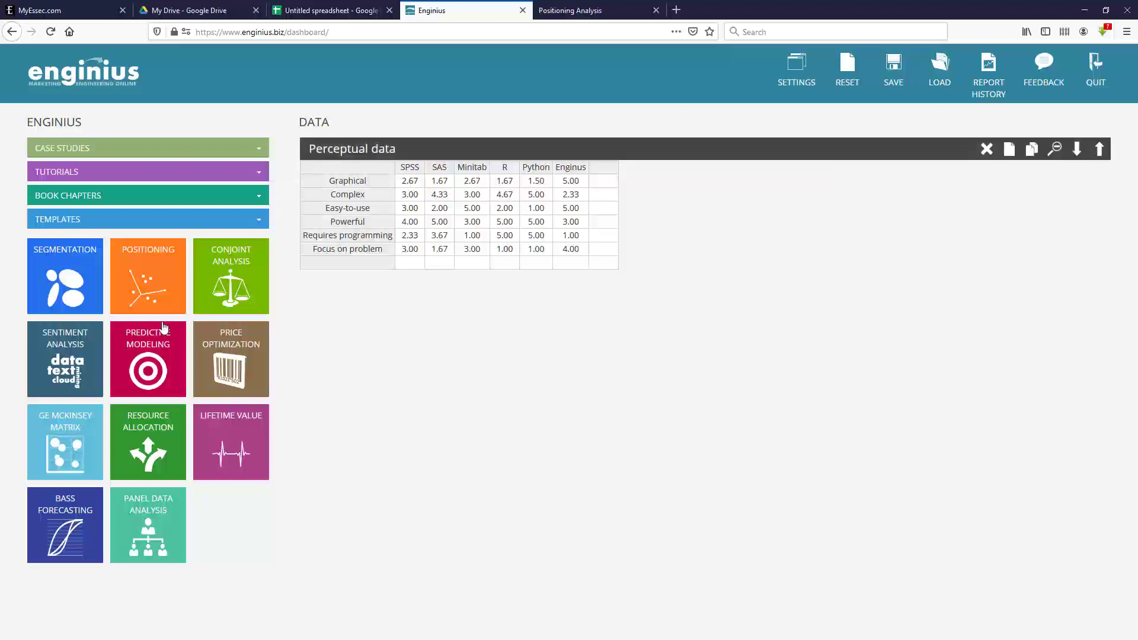
# Step: Reopen Positioning with Perceptual data as input and Enginius as the included focal brand
pyautogui.click(142, 280)
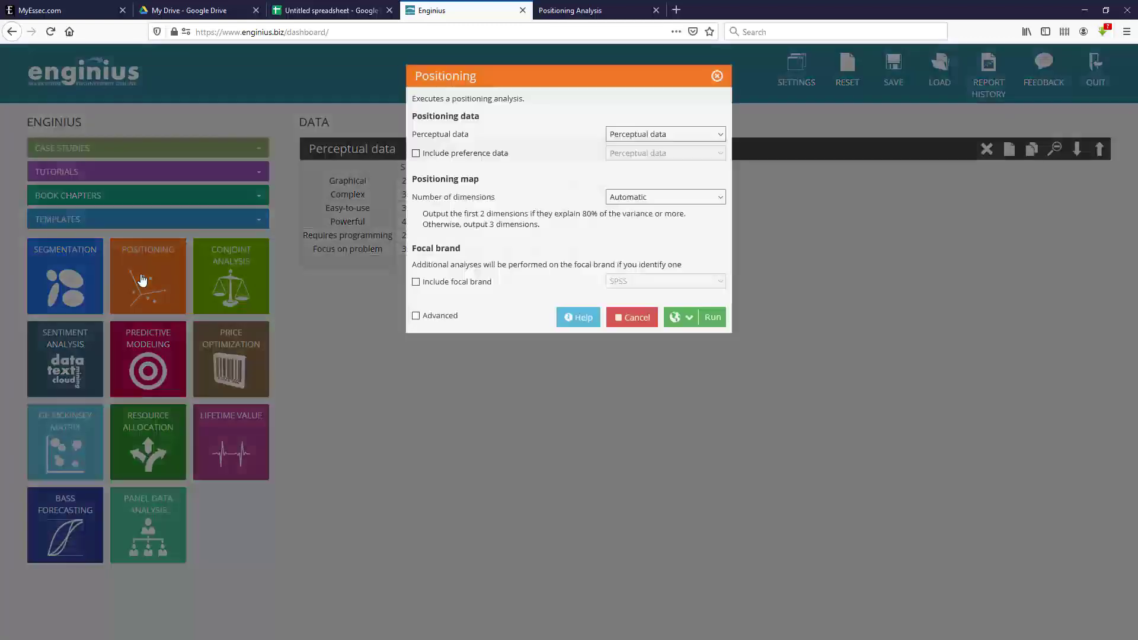
pyautogui.click(659, 138)
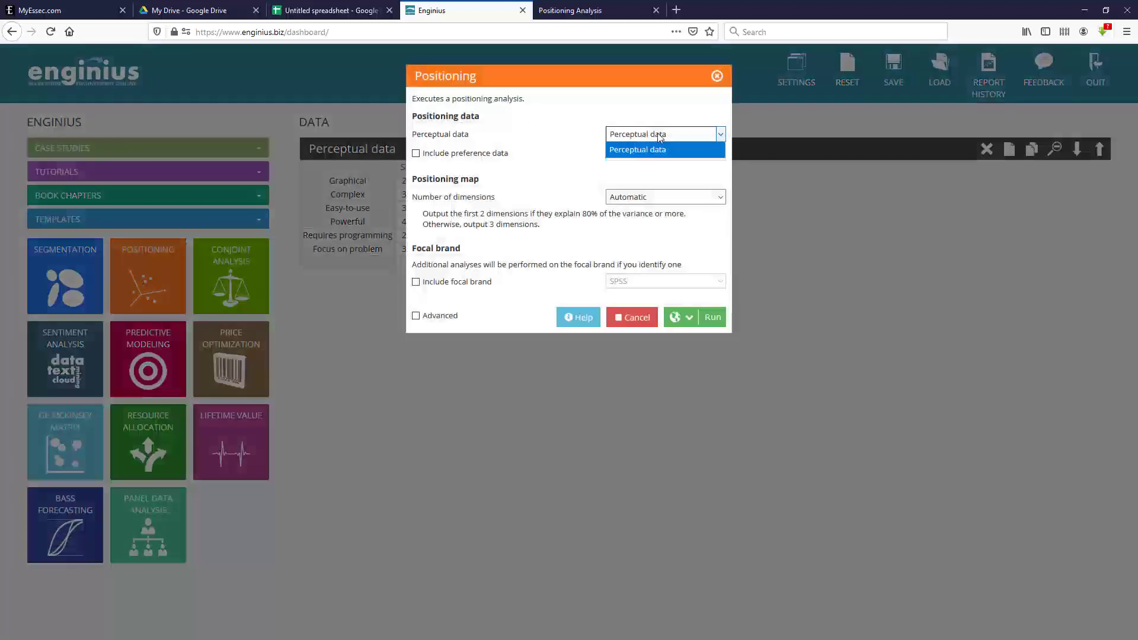
pyautogui.click(652, 149)
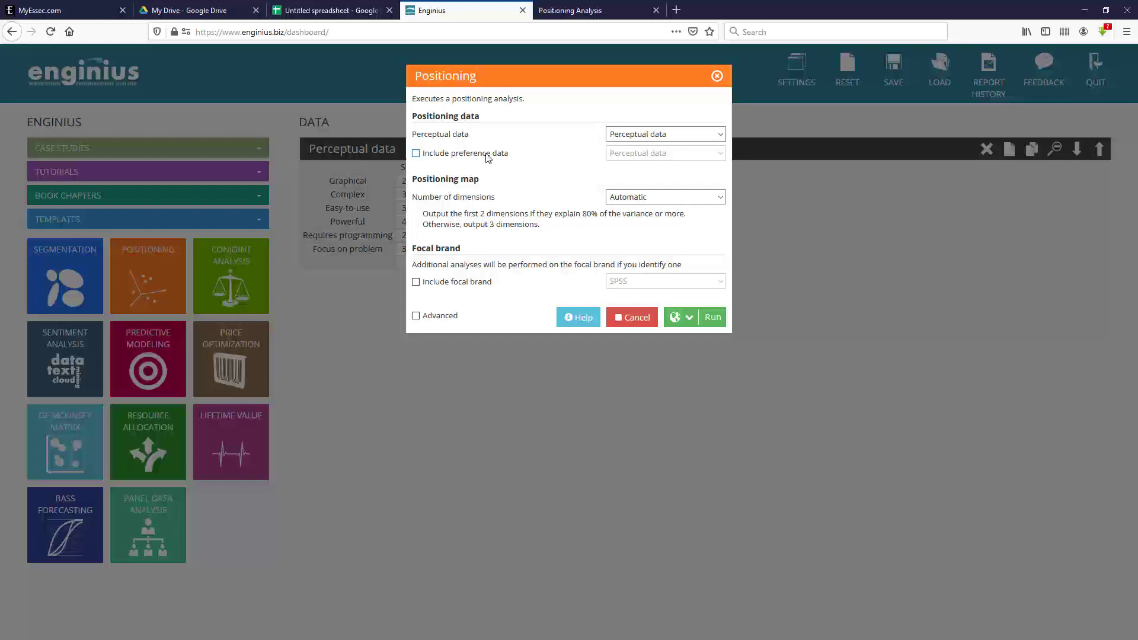
pyautogui.click(463, 286)
pyautogui.click(619, 281)
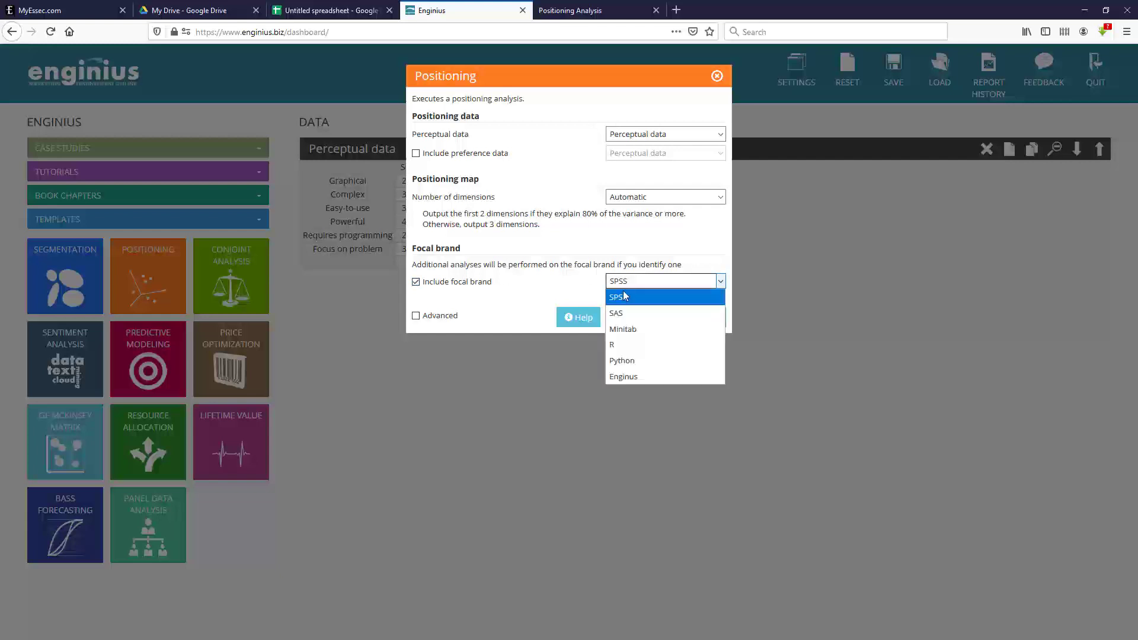
pyautogui.click(637, 378)
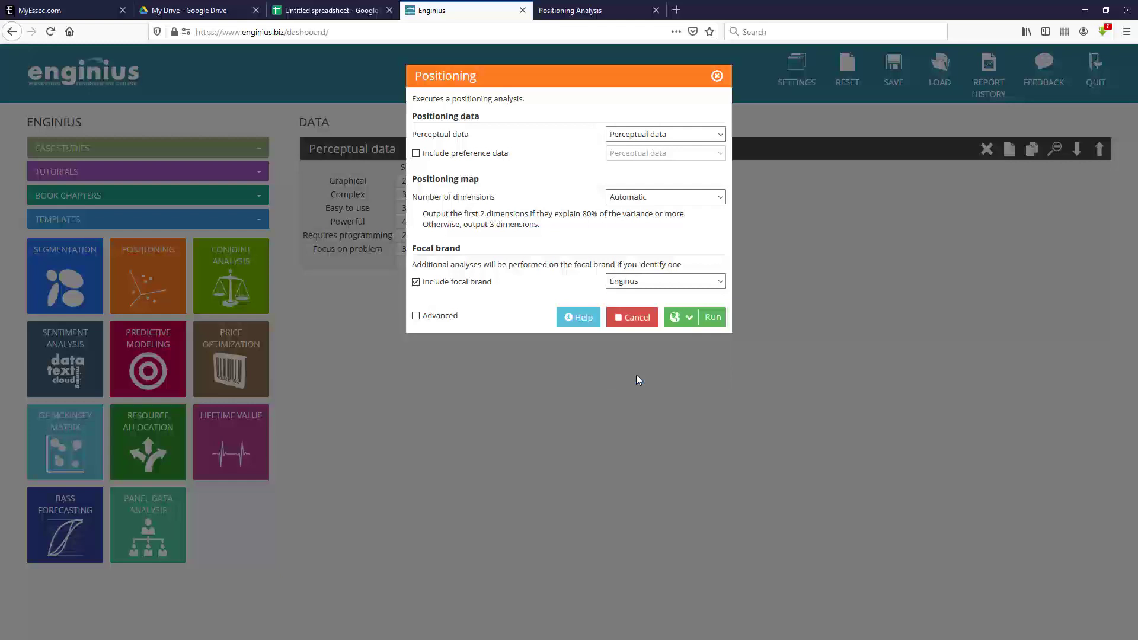
# Step: Set the report output to Web page, leave preference data unchecked, and run the analysis
pyautogui.click(688, 324)
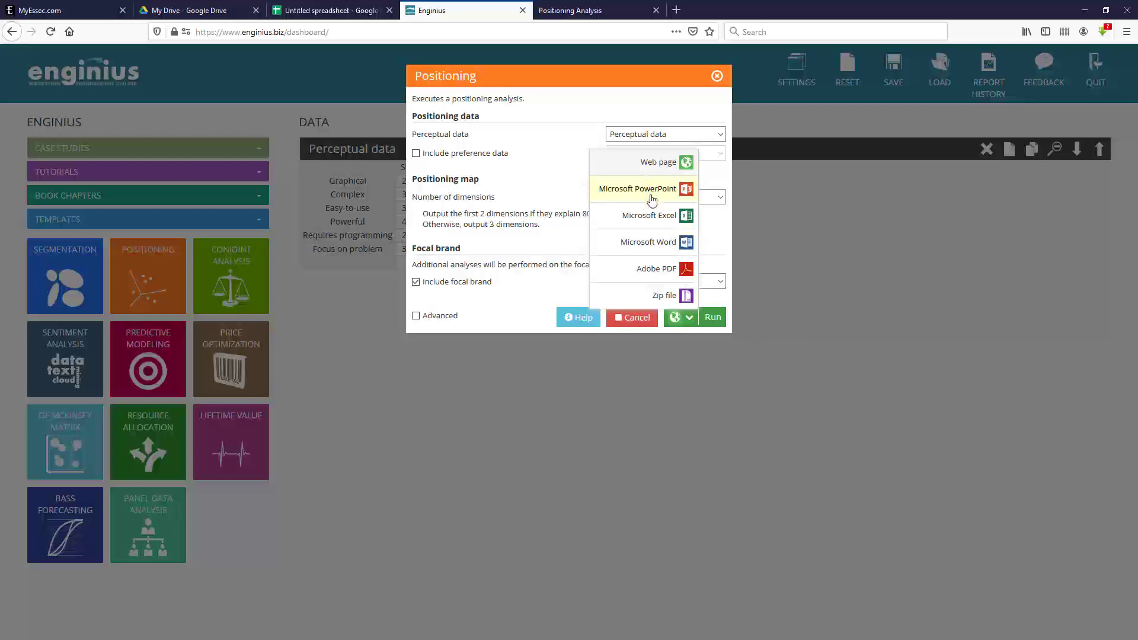
pyautogui.click(650, 166)
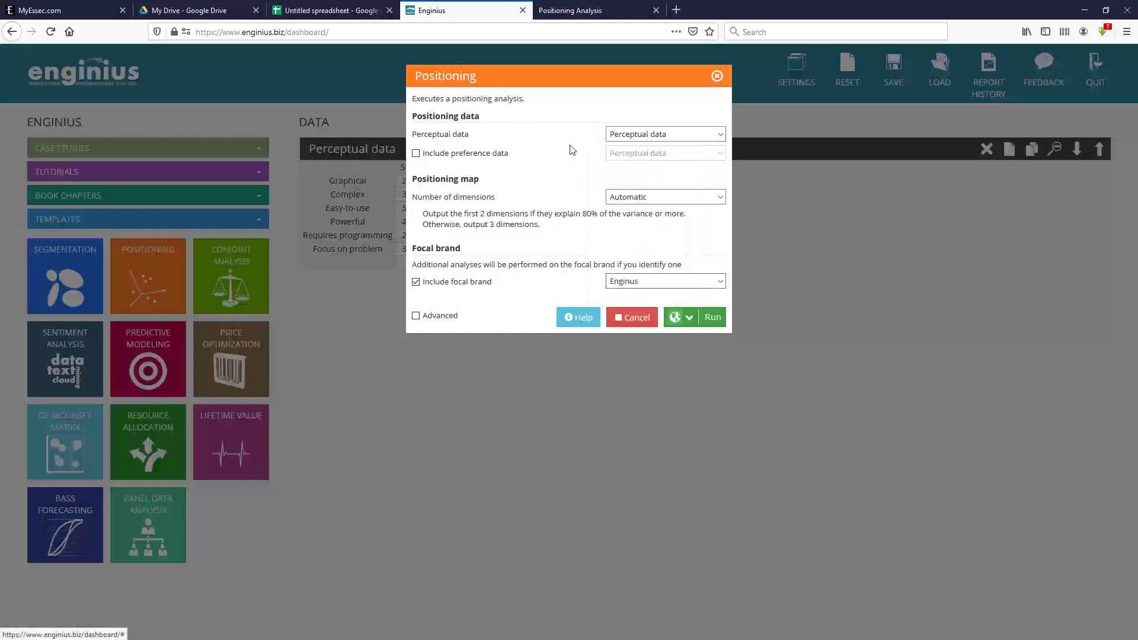
pyautogui.click(439, 153)
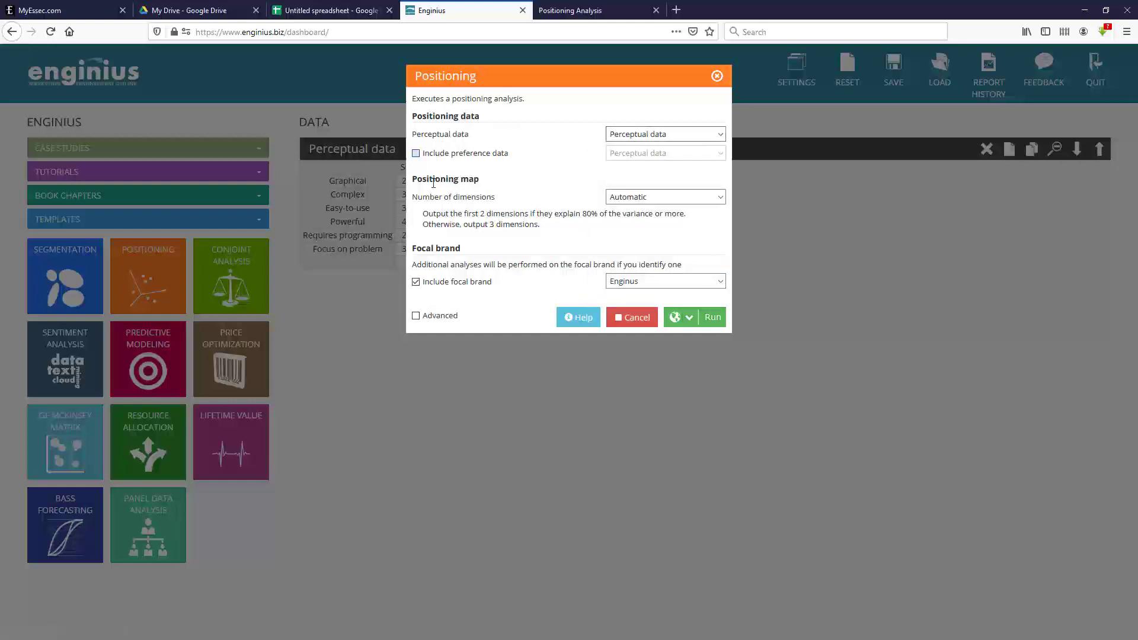
pyautogui.click(429, 315)
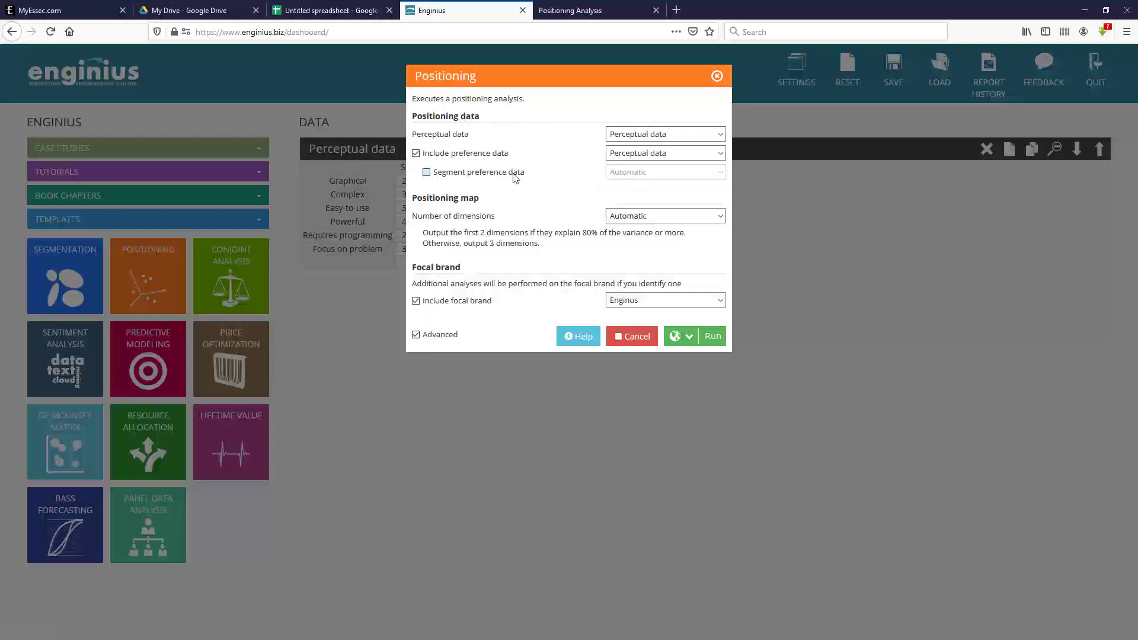
pyautogui.click(567, 178)
pyautogui.click(640, 173)
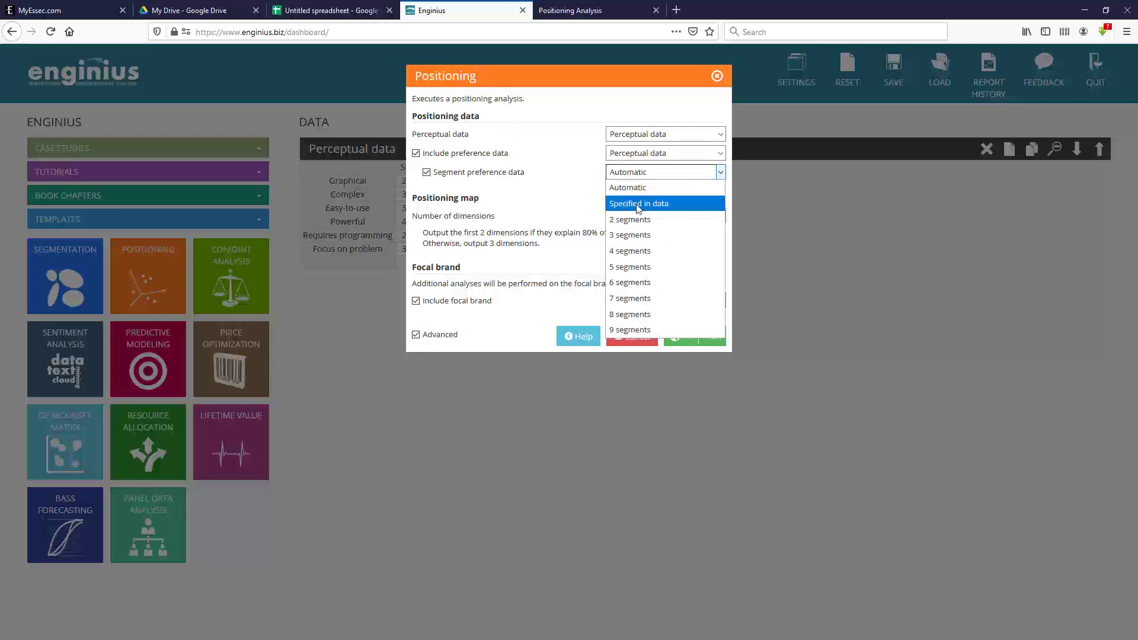
pyautogui.click(637, 204)
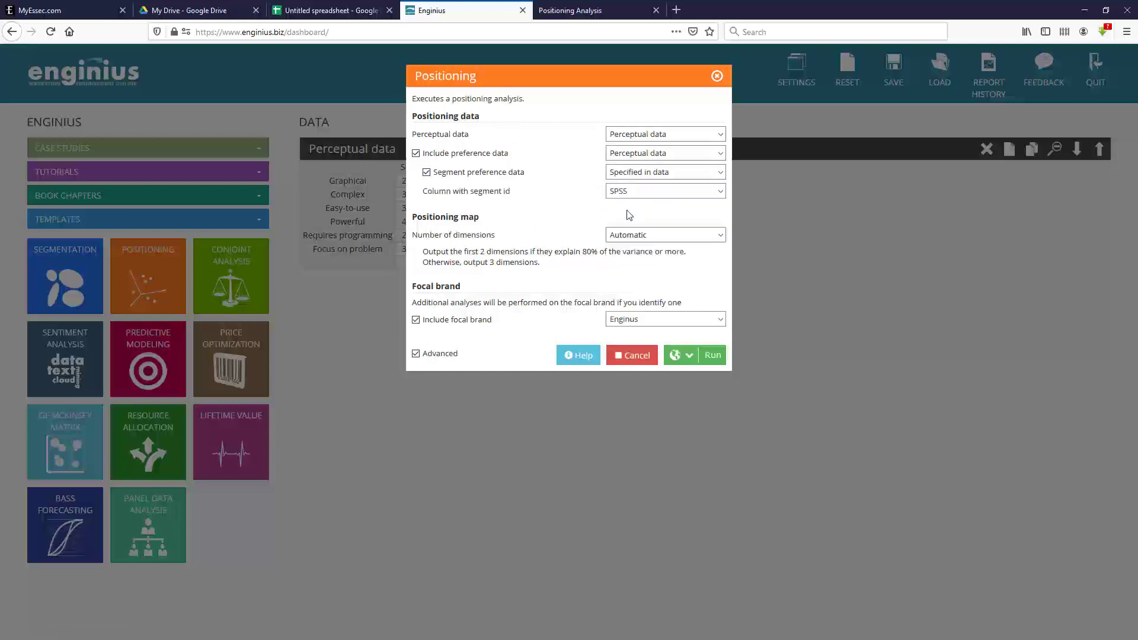
pyautogui.click(429, 355)
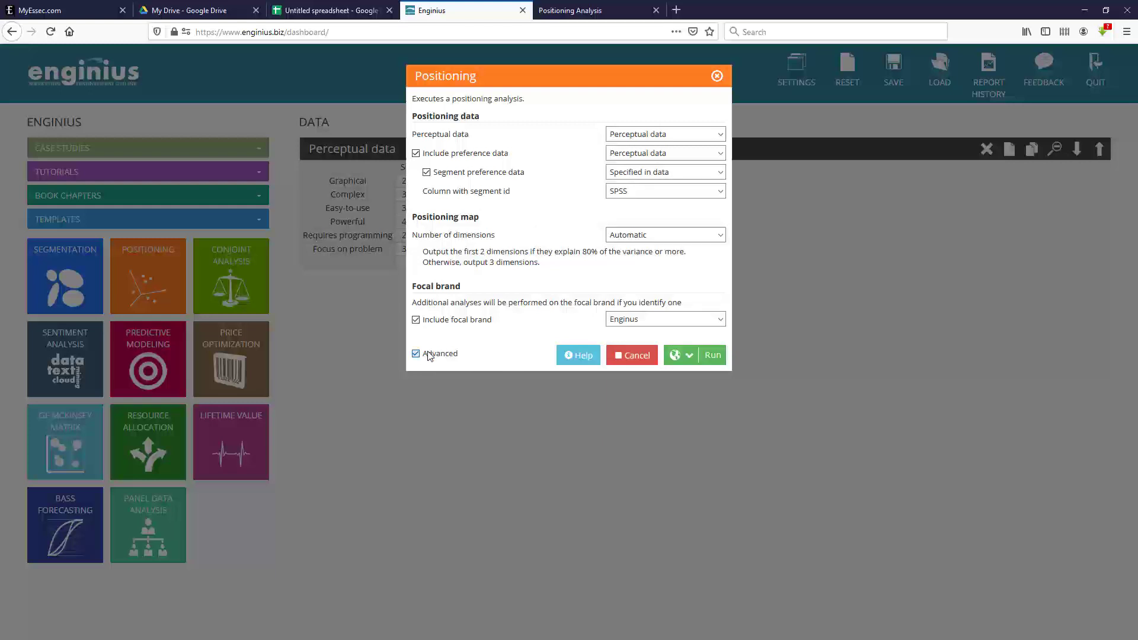
pyautogui.click(451, 155)
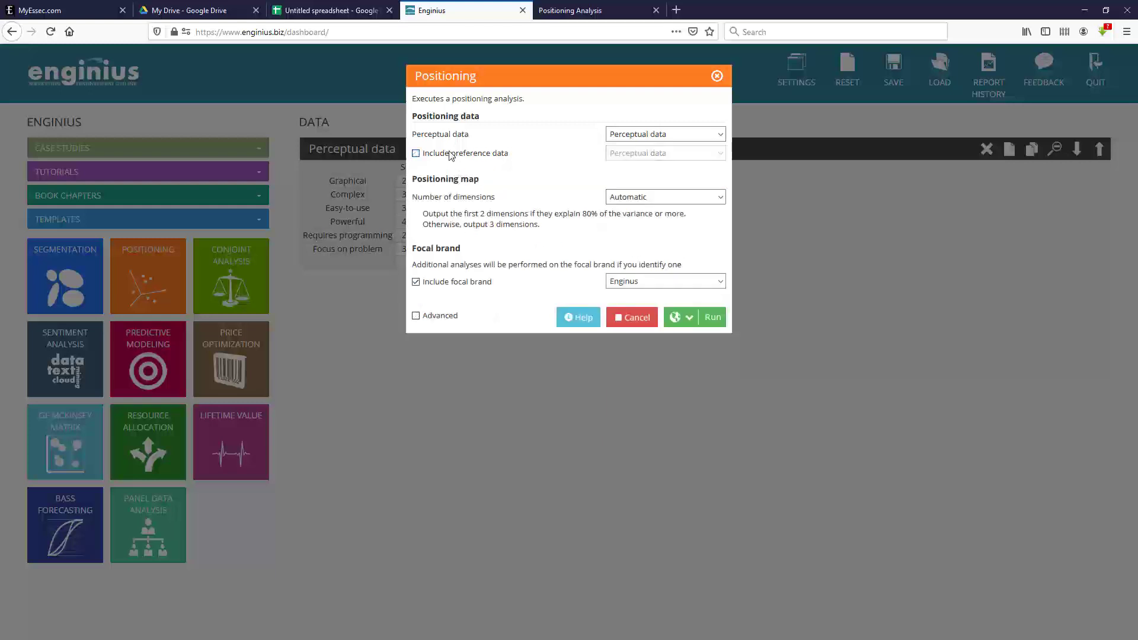
pyautogui.click(712, 322)
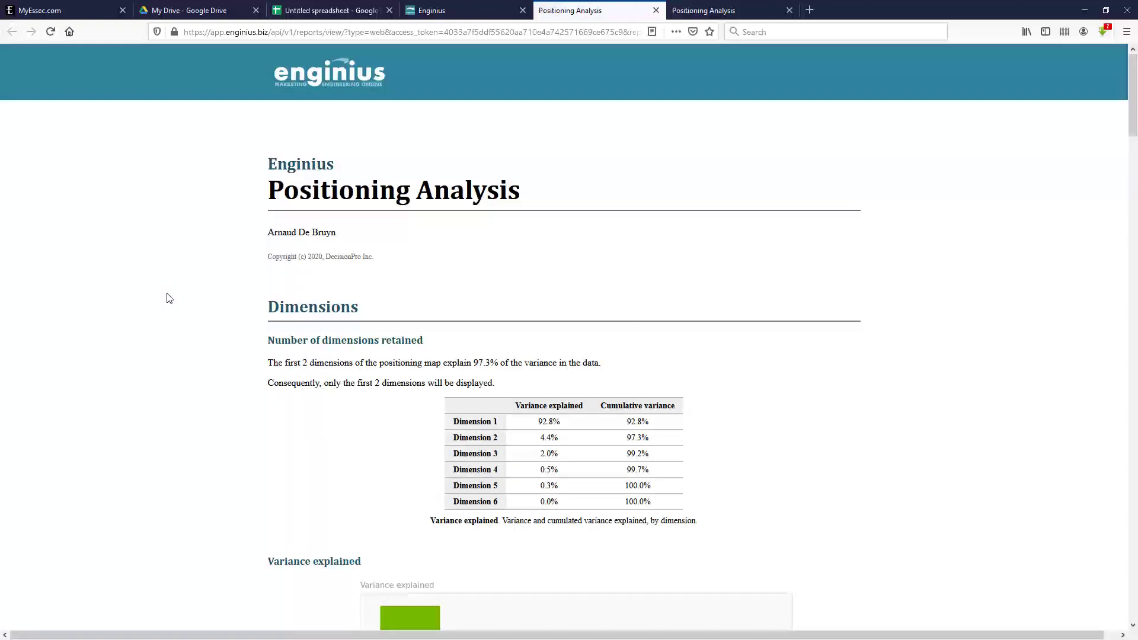
# Step: Scroll the report to the Dimensions I-II brand/attribute map and zoom the page in twice
pyautogui.scroll(-5, 169, 298)
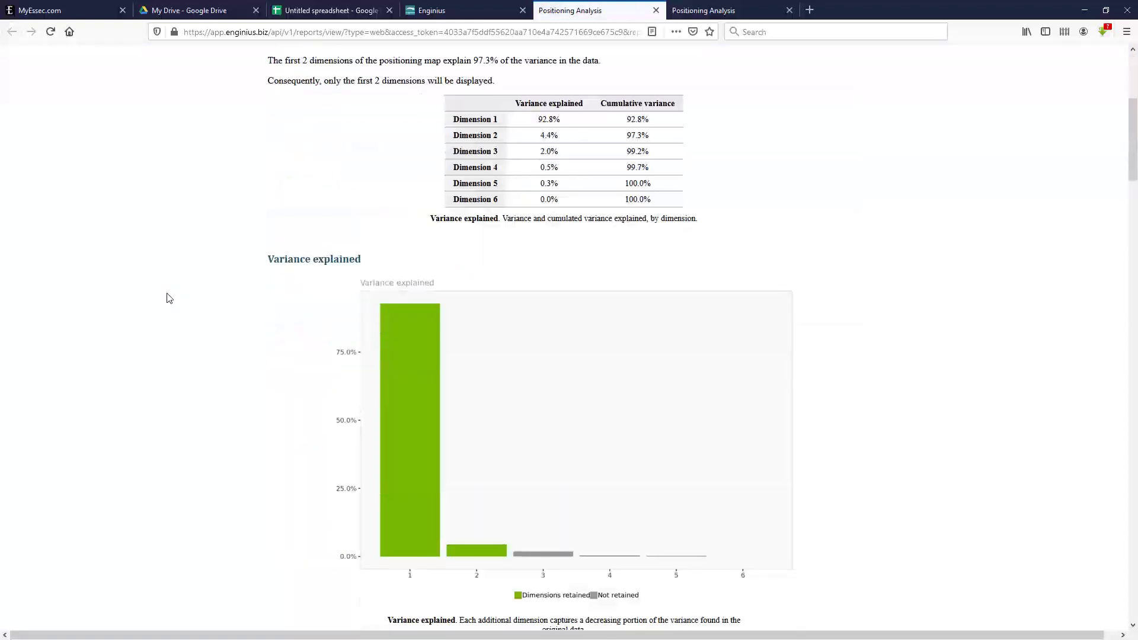
pyautogui.scroll(-18, 169, 298)
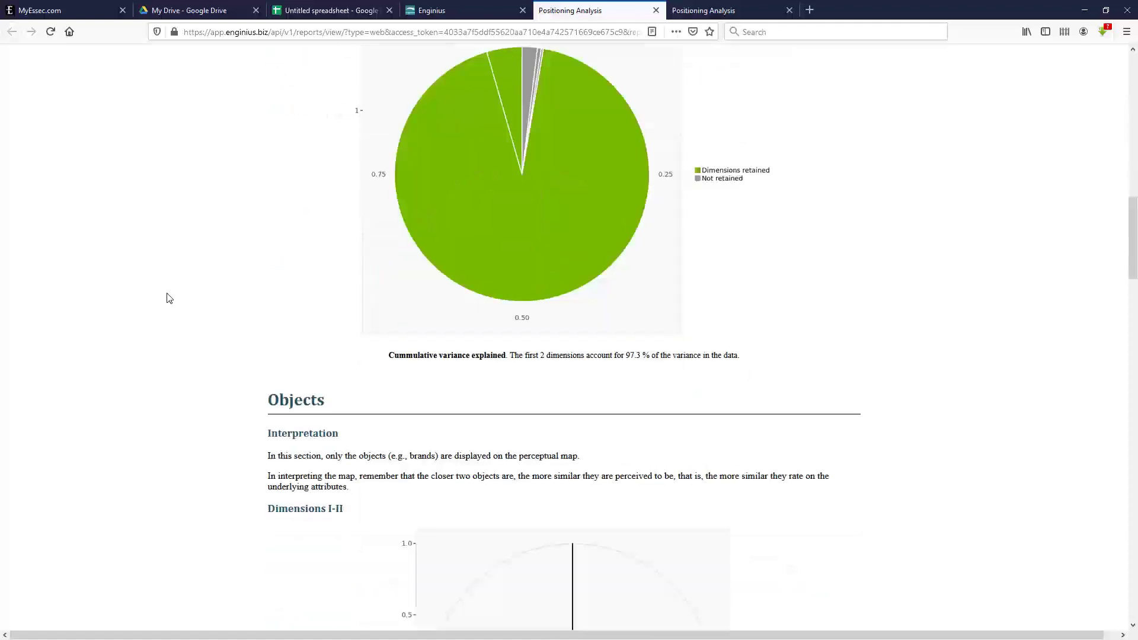
pyautogui.scroll(-14, 169, 297)
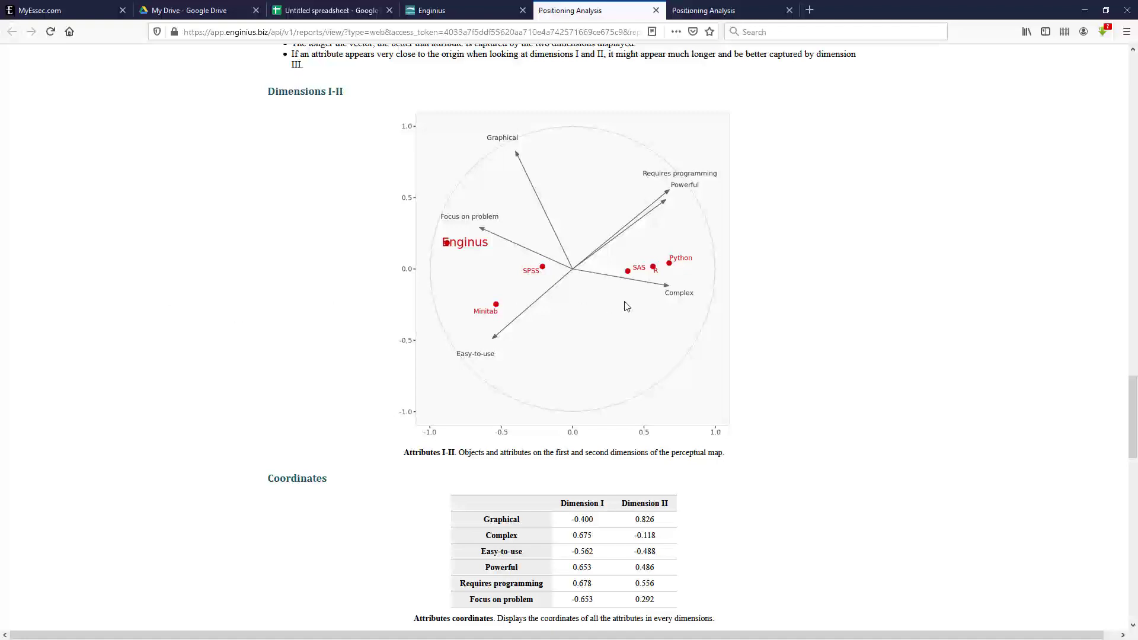
pyautogui.scroll(1, 633, 307)
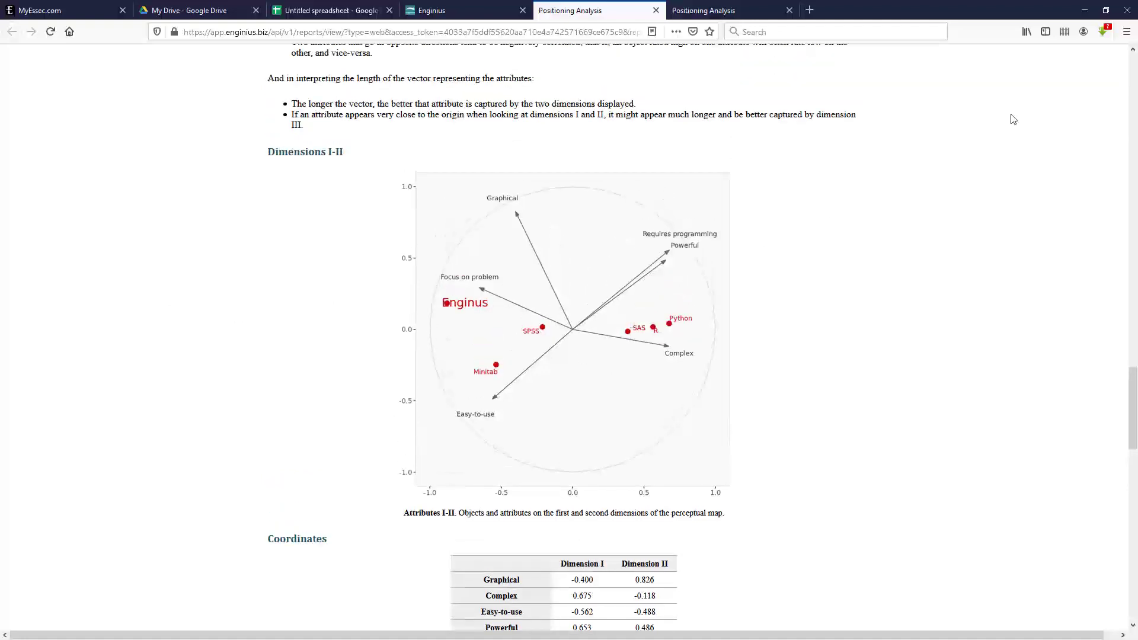
pyautogui.click(1126, 32)
pyautogui.click(1097, 147)
pyautogui.click(1097, 147)
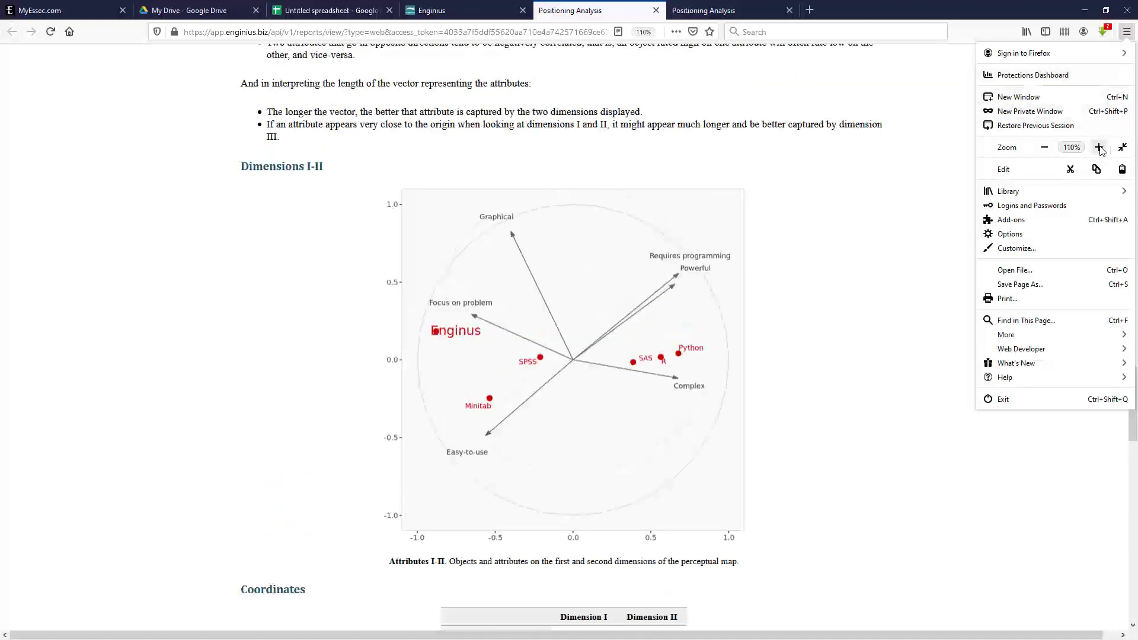
pyautogui.click(1097, 148)
pyautogui.click(891, 272)
pyautogui.scroll(-1, 892, 275)
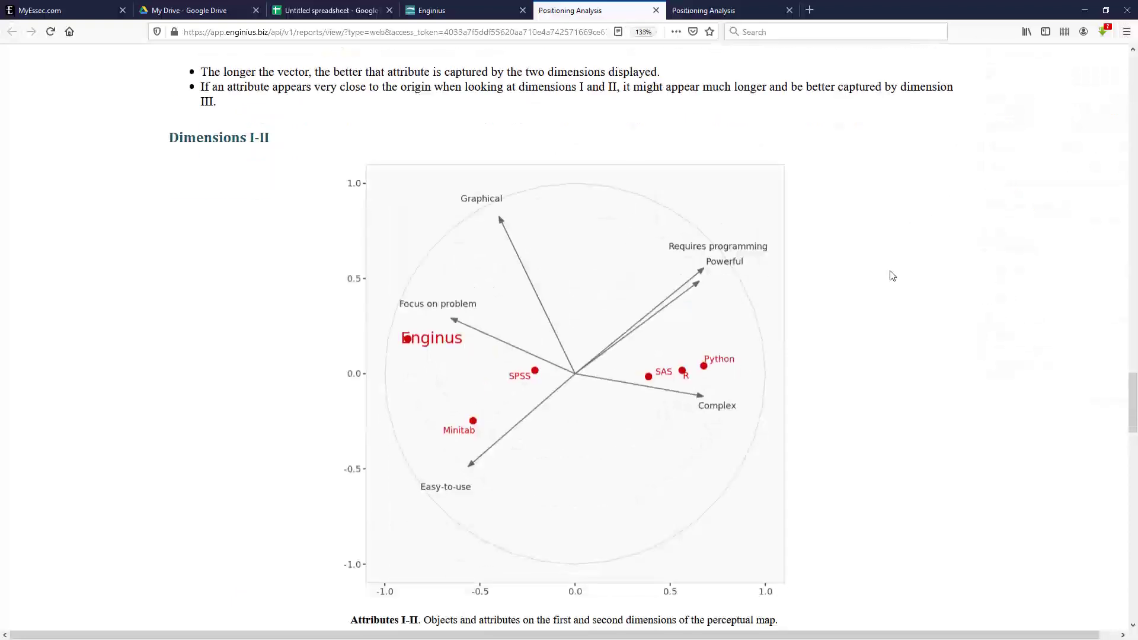
pyautogui.scroll(-1, 891, 275)
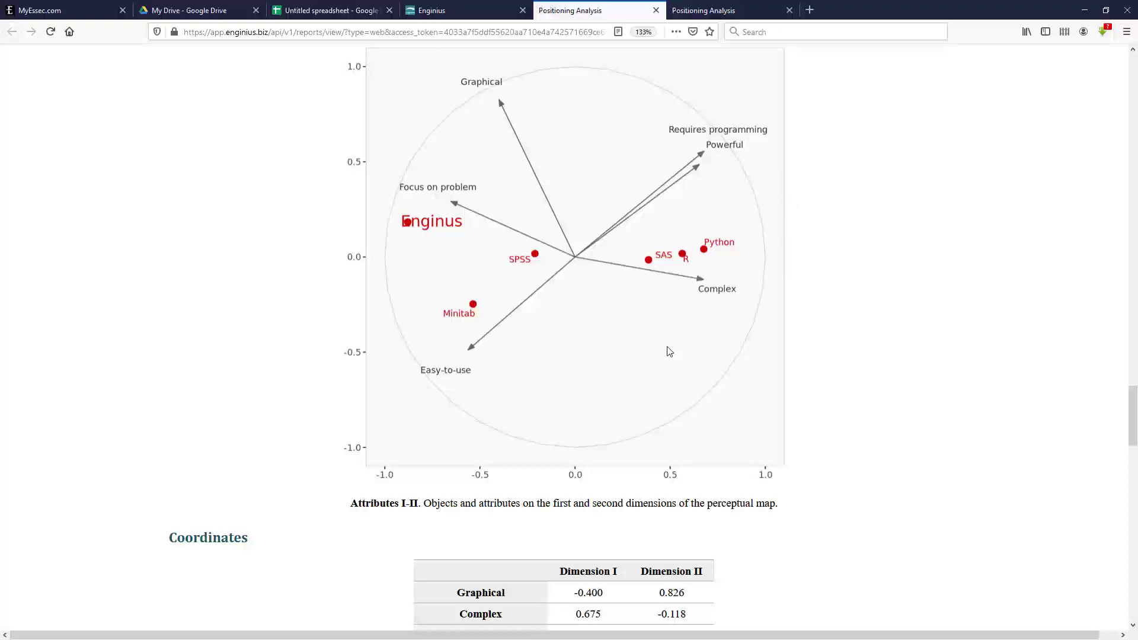
pyautogui.scroll(3, 669, 352)
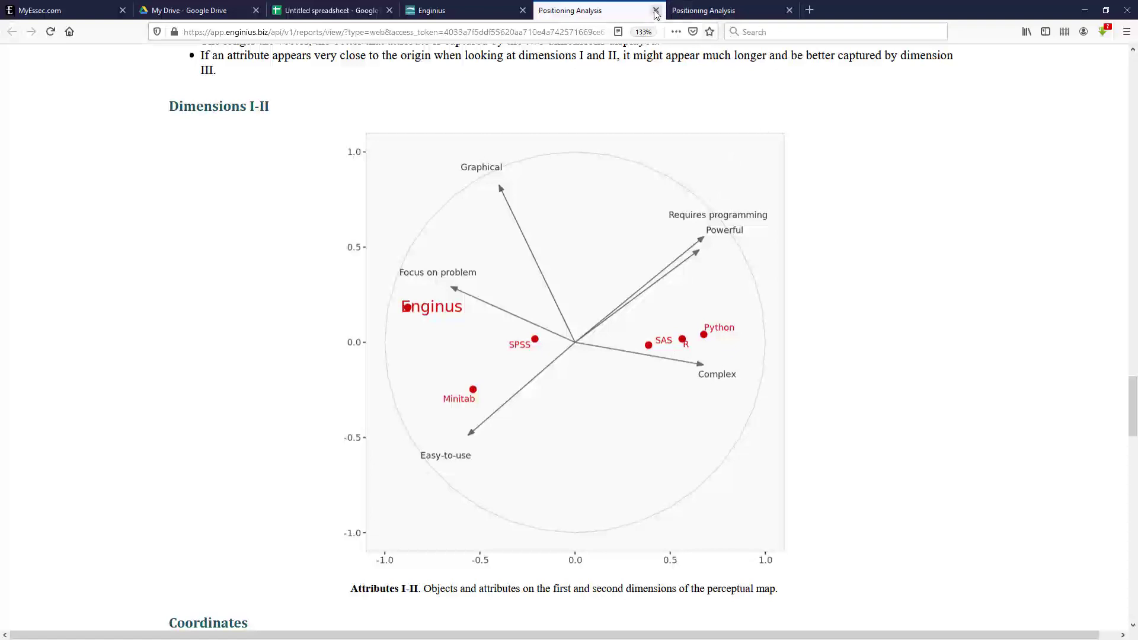
# Step: Zoom the report page back out to 100%
pyautogui.click(1126, 31)
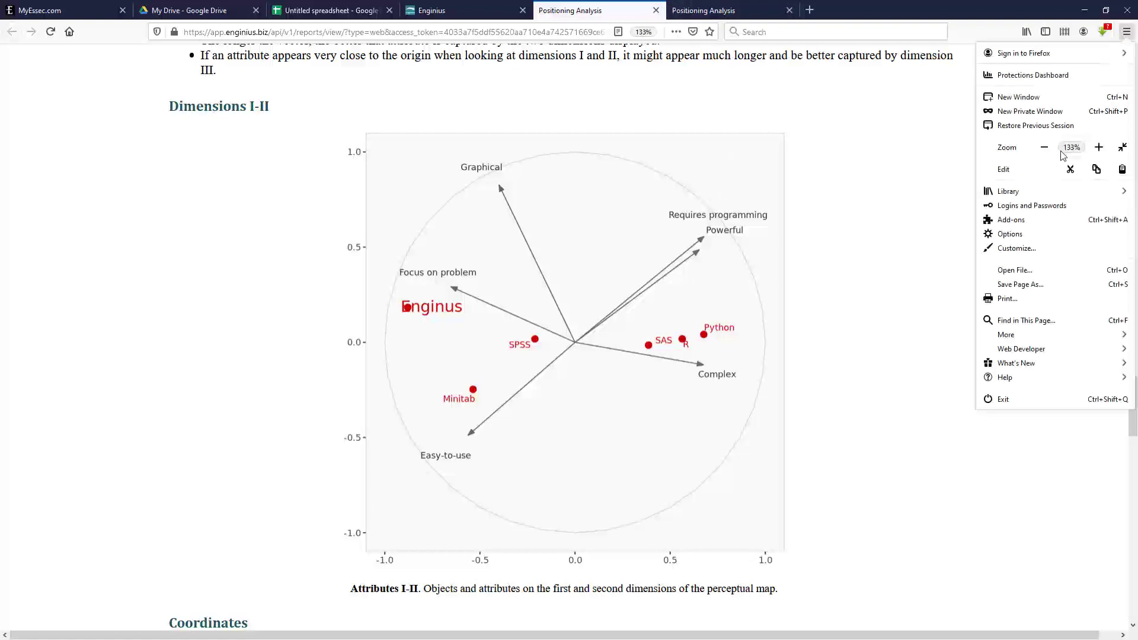
pyautogui.click(1043, 147)
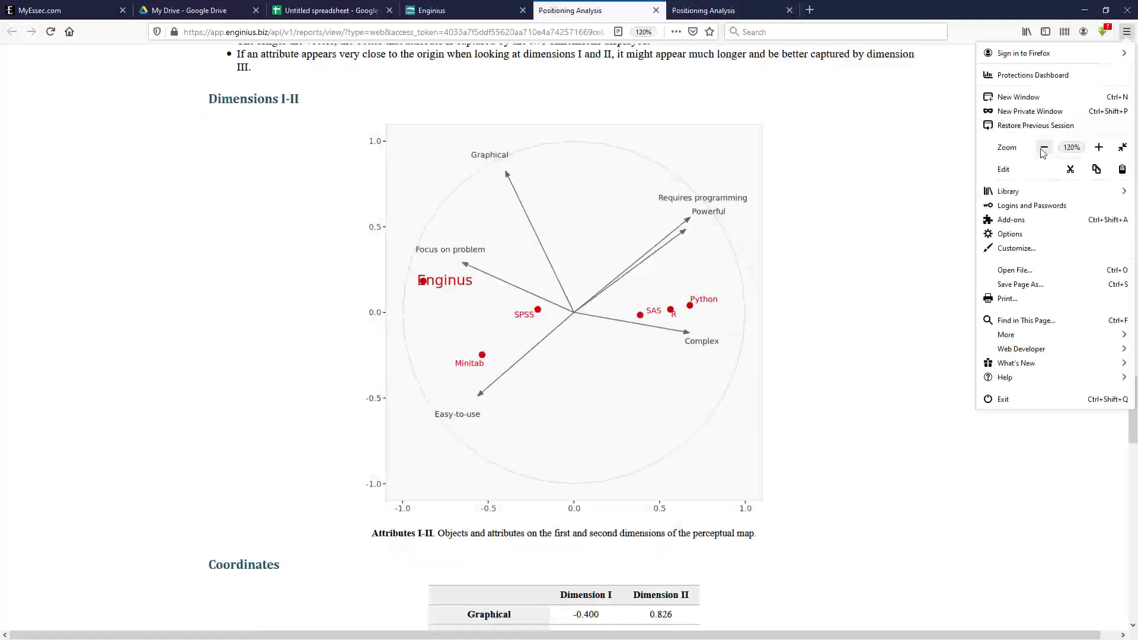
pyautogui.click(1044, 147)
pyautogui.click(1044, 148)
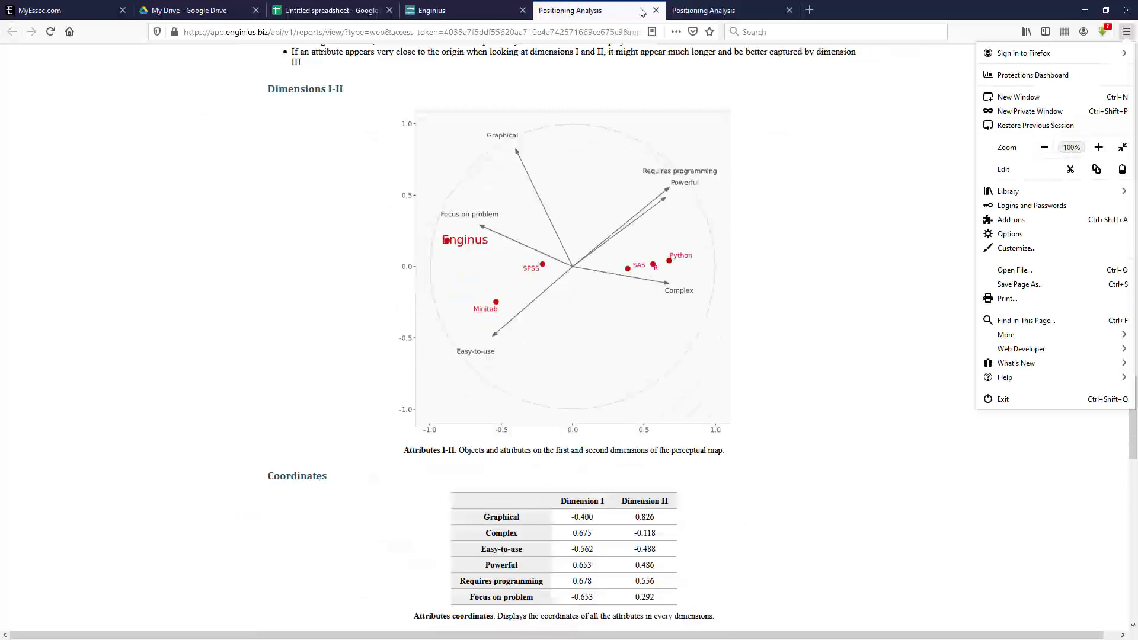
# Step: Close both Positioning Analysis report tabs to return to the Enginius dashboard
pyautogui.click(656, 11)
pyautogui.click(656, 10)
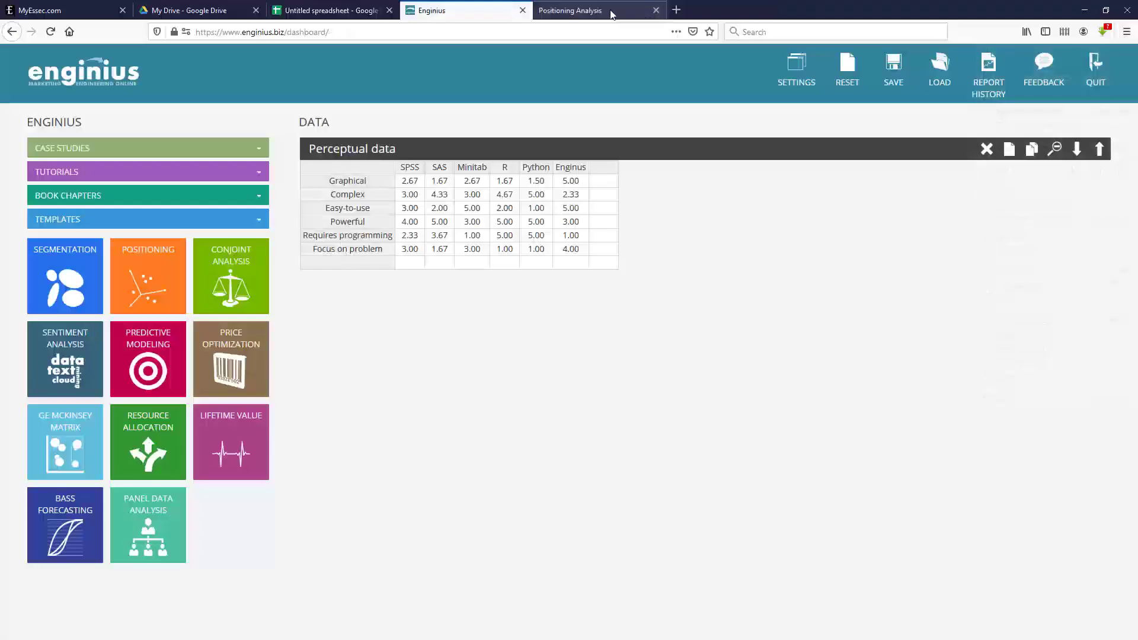
pyautogui.click(656, 11)
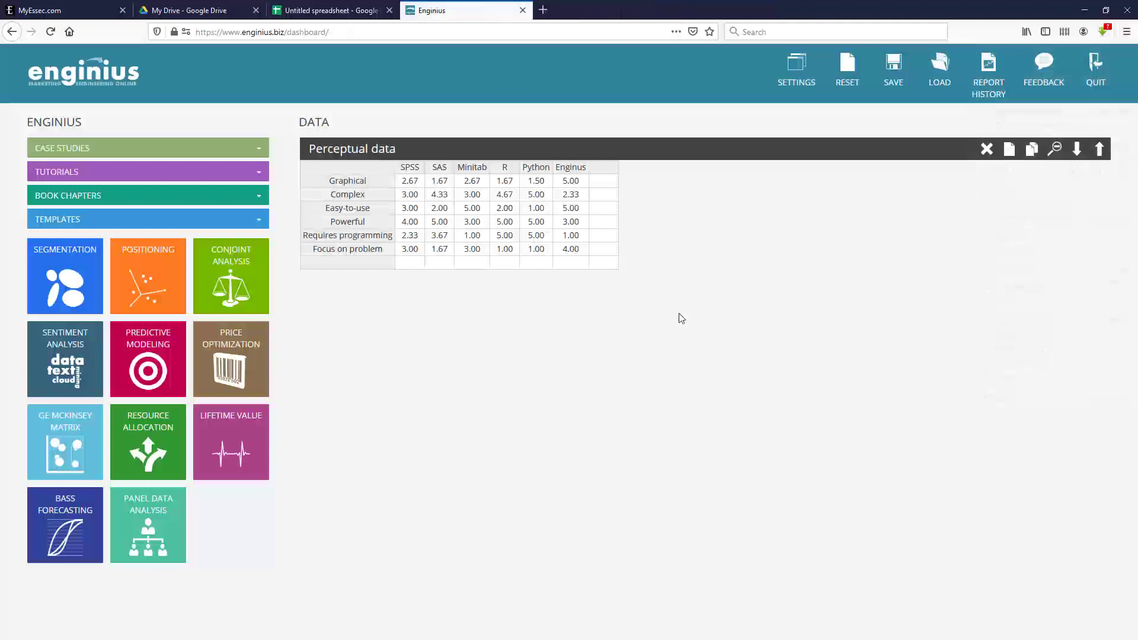